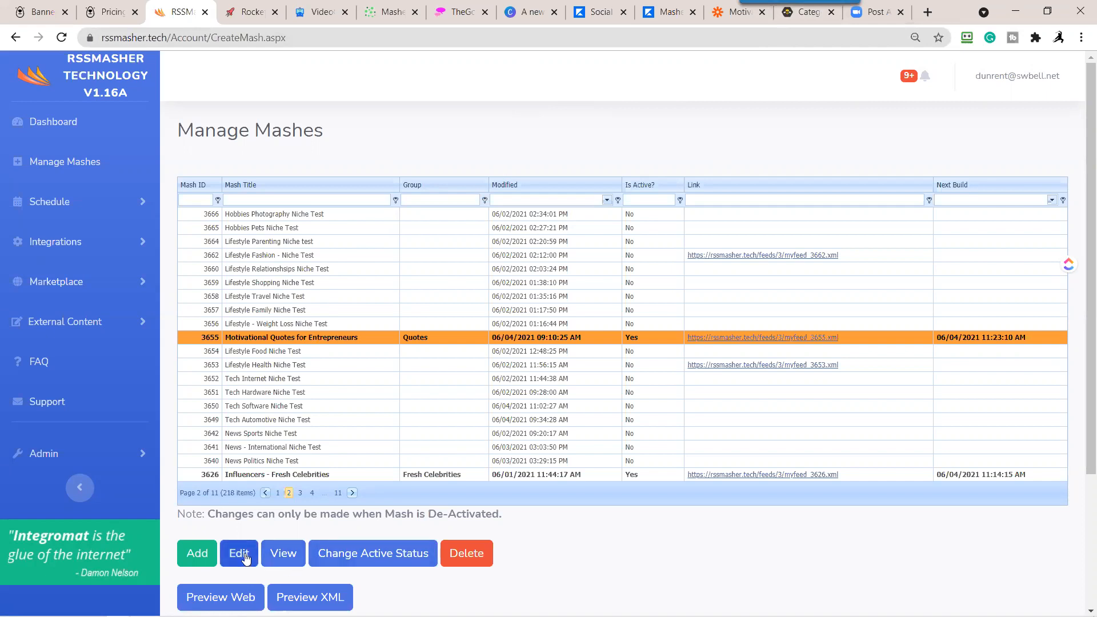
# Step: Open the Motivational Quotes for Entrepreneurs mash for editing and browse the categories available for General Quotes
pyautogui.click(243, 558)
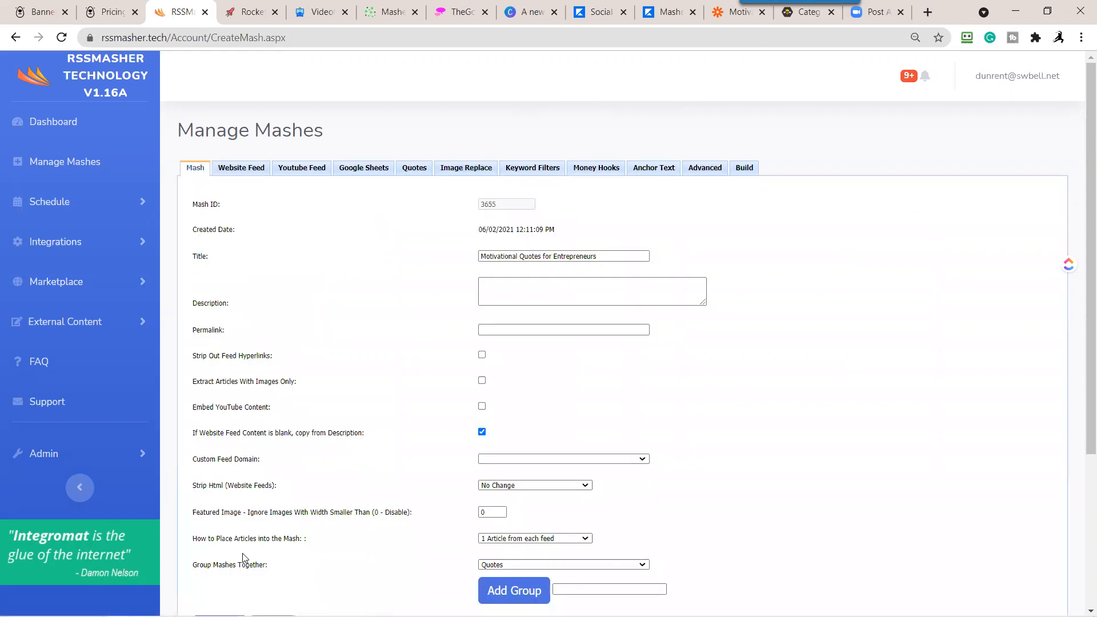
pyautogui.click(415, 169)
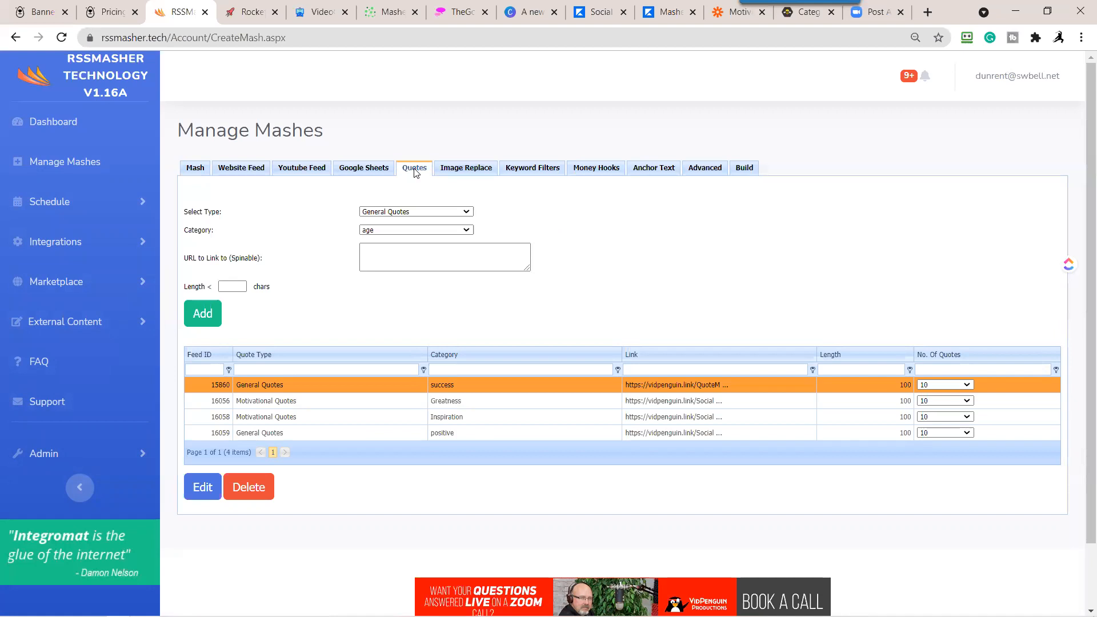
pyautogui.click(467, 232)
pyautogui.moveTo(470, 255); pyautogui.dragTo(480, 336)
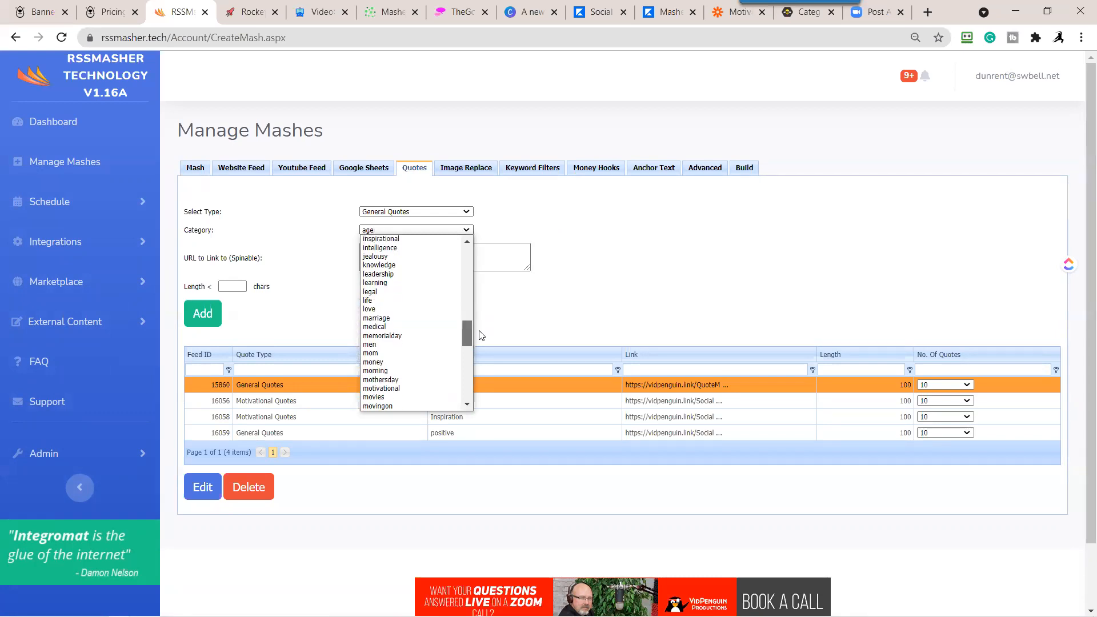
pyautogui.moveTo(480, 336); pyautogui.dragTo(480, 304)
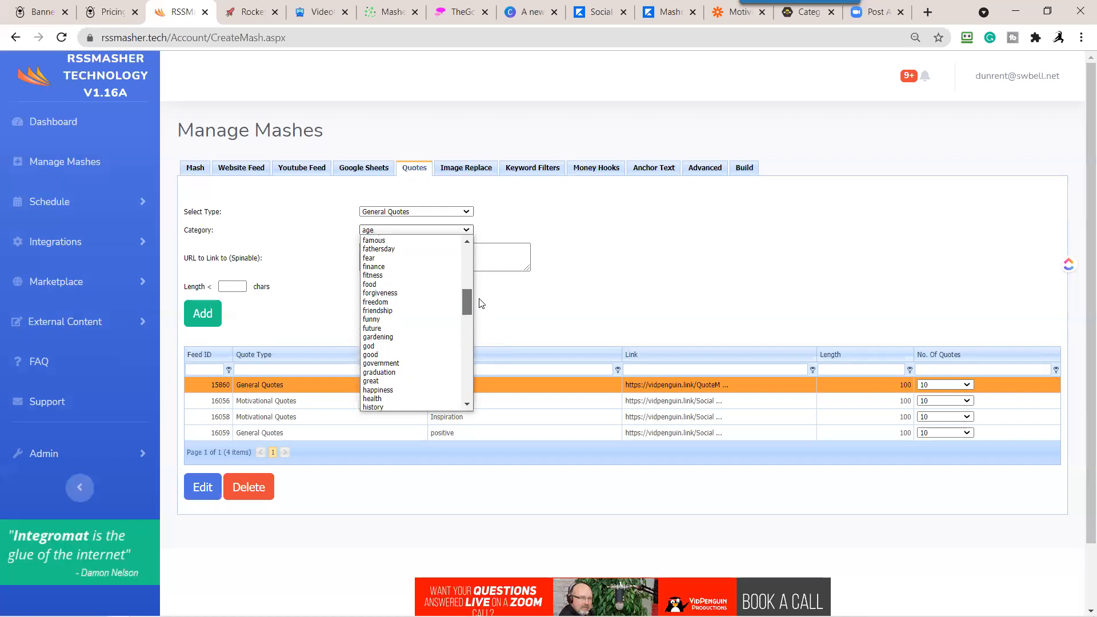
# Step: Set the new quote feed's type to Motivational Quotes and look through its categories, keeping Ability as the choice
pyautogui.click(468, 212)
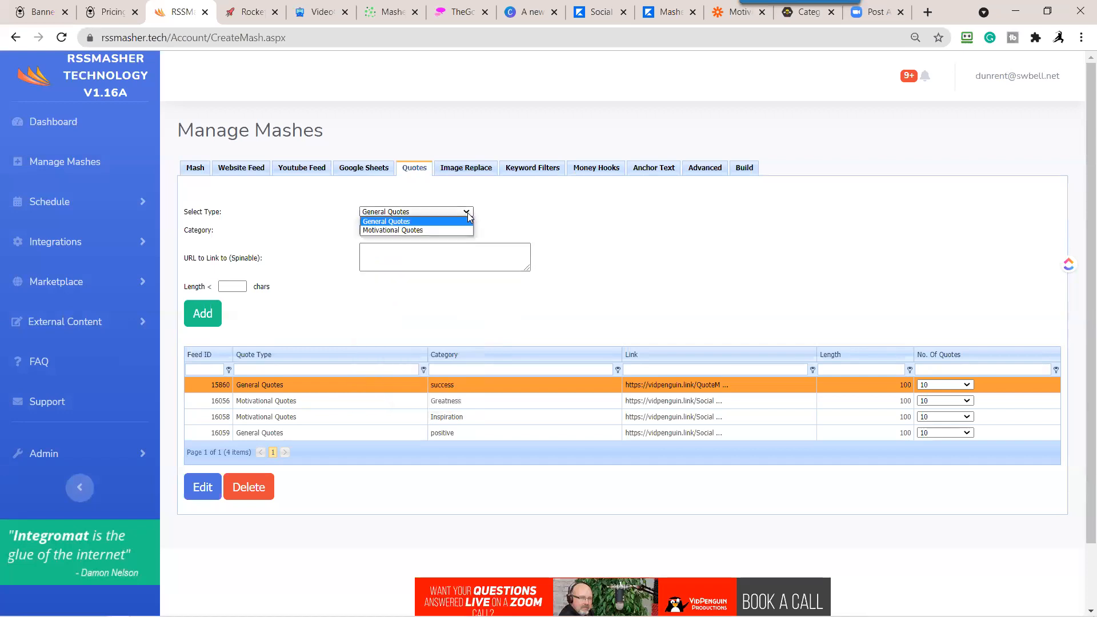
pyautogui.click(425, 230)
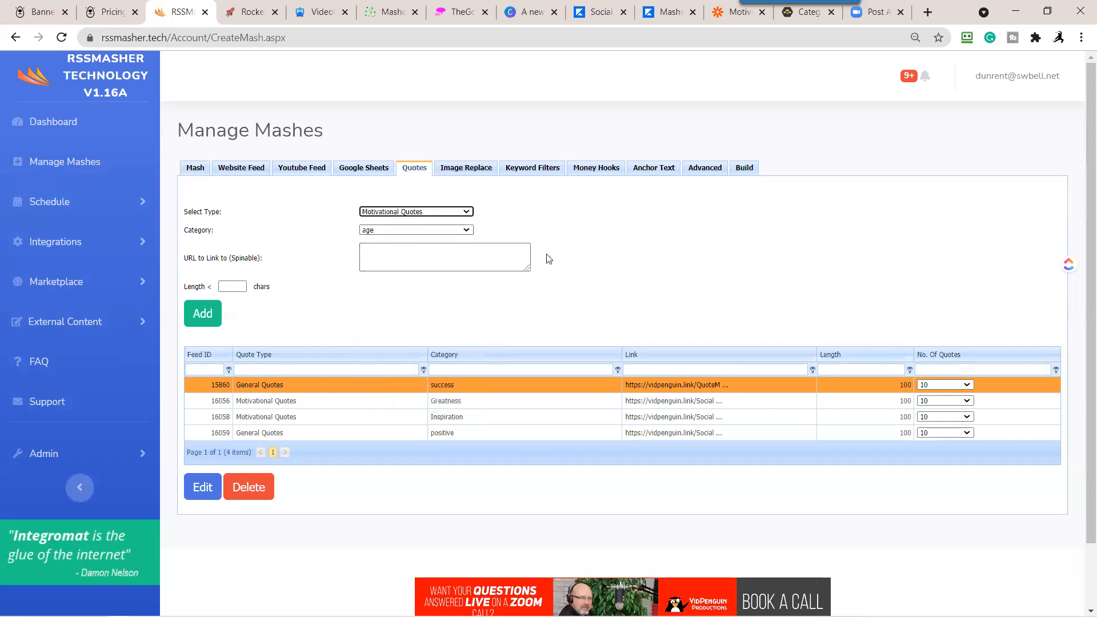
pyautogui.click(466, 230)
pyautogui.moveTo(465, 254); pyautogui.dragTo(473, 306)
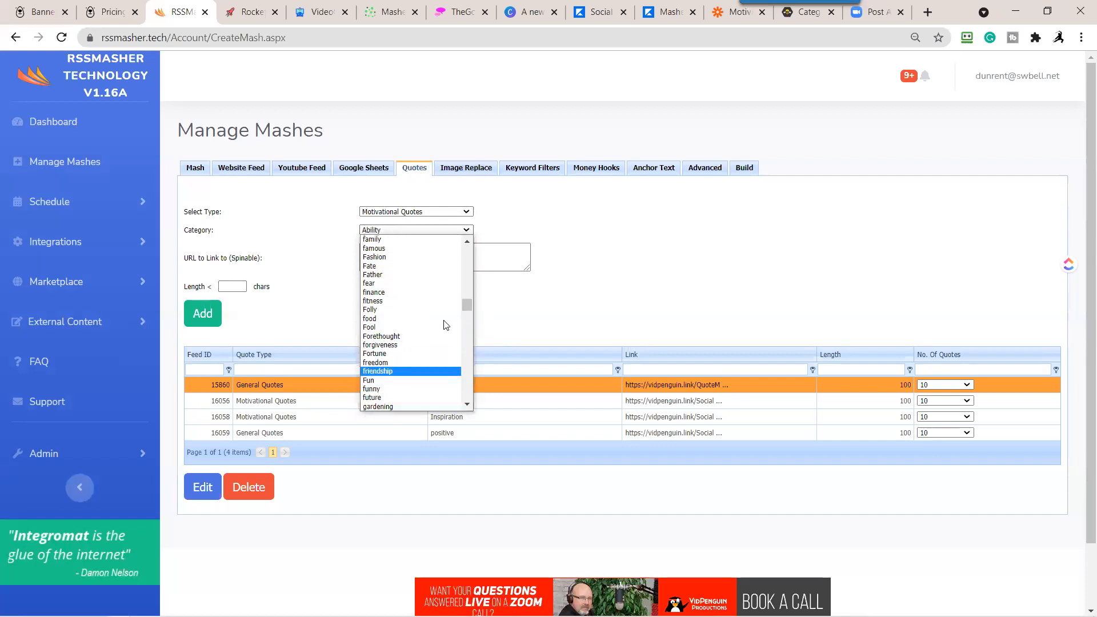
pyautogui.moveTo(466, 304); pyautogui.dragTo(632, 302)
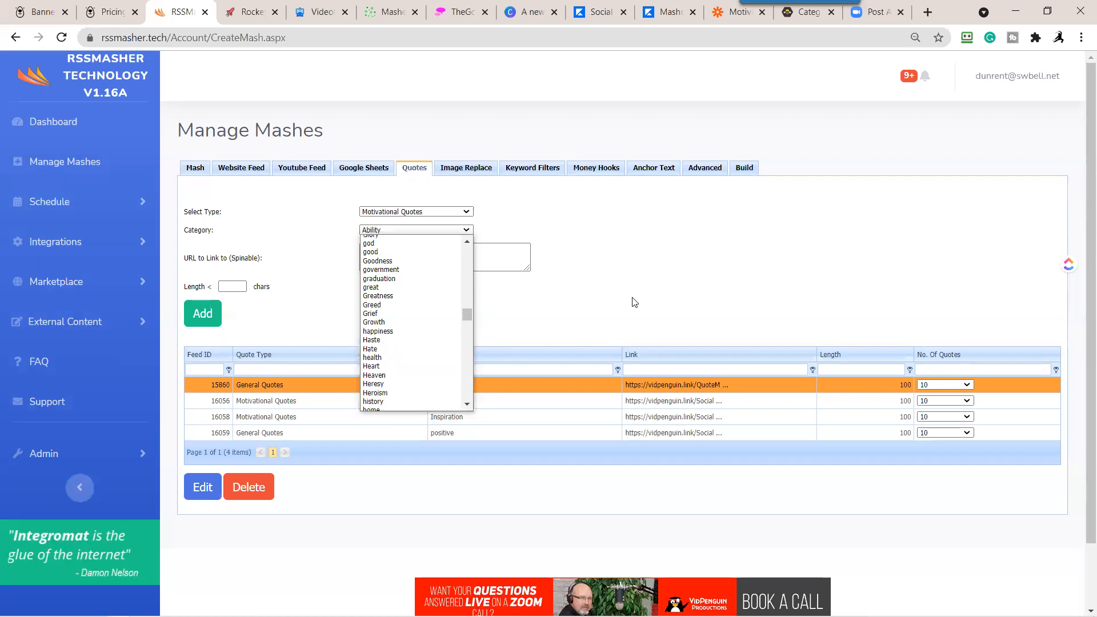
pyautogui.click(652, 282)
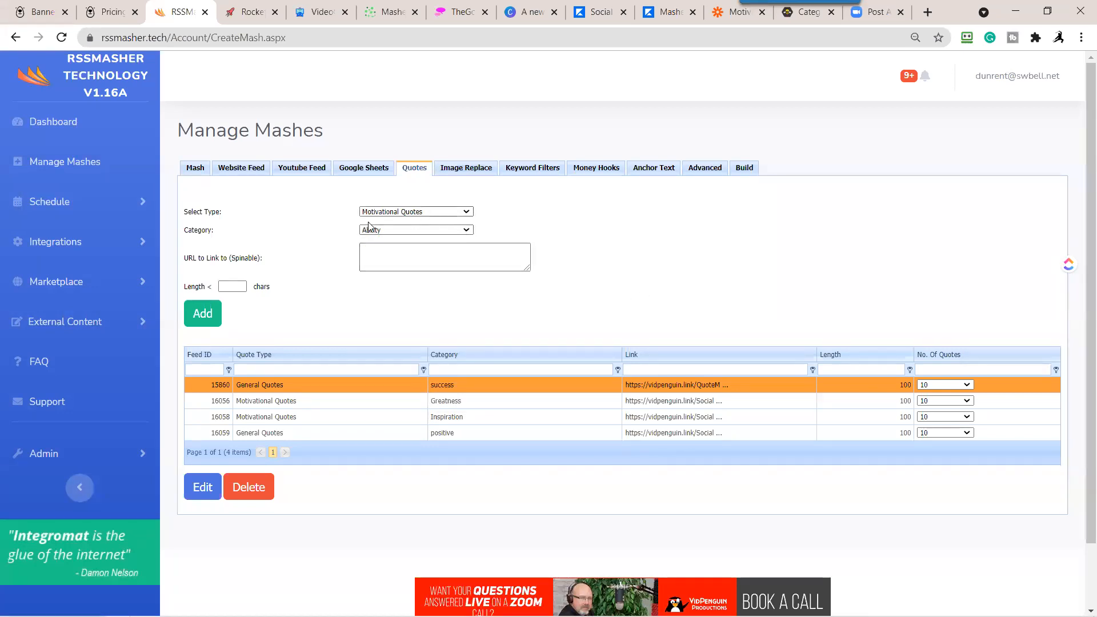
pyautogui.click(392, 256)
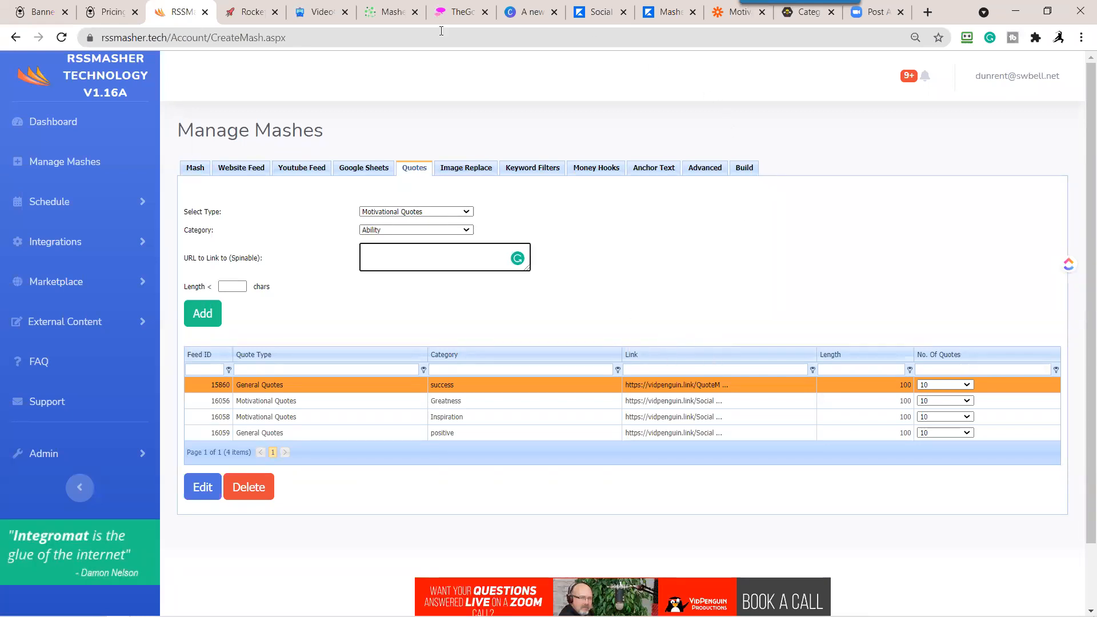
pyautogui.click(249, 19)
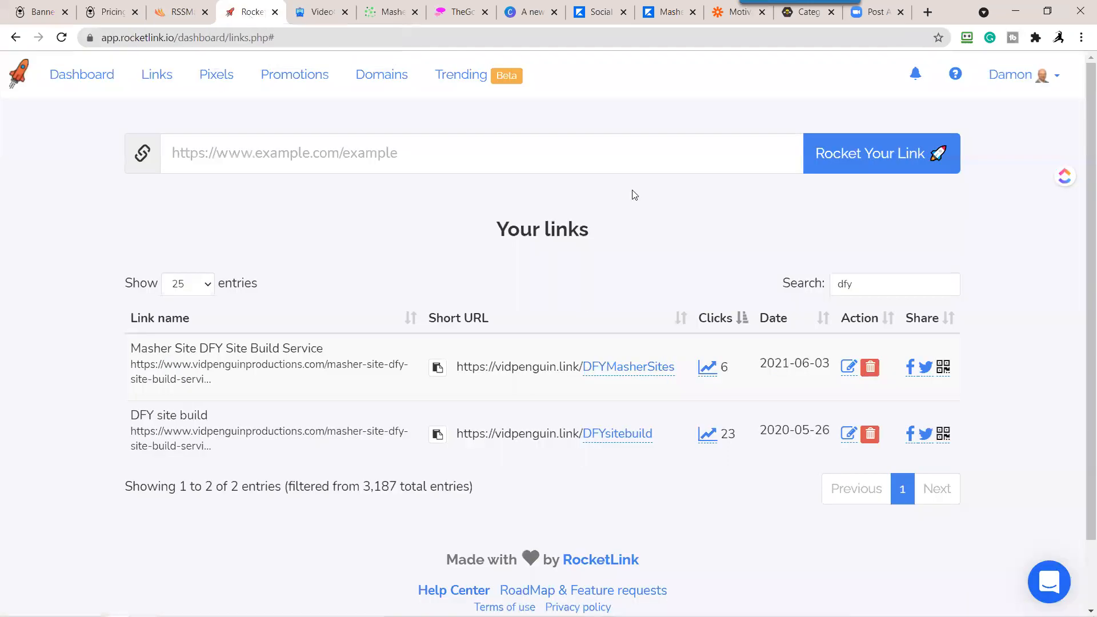
pyautogui.click(831, 283)
pyautogui.moveTo(827, 281); pyautogui.dragTo(802, 280)
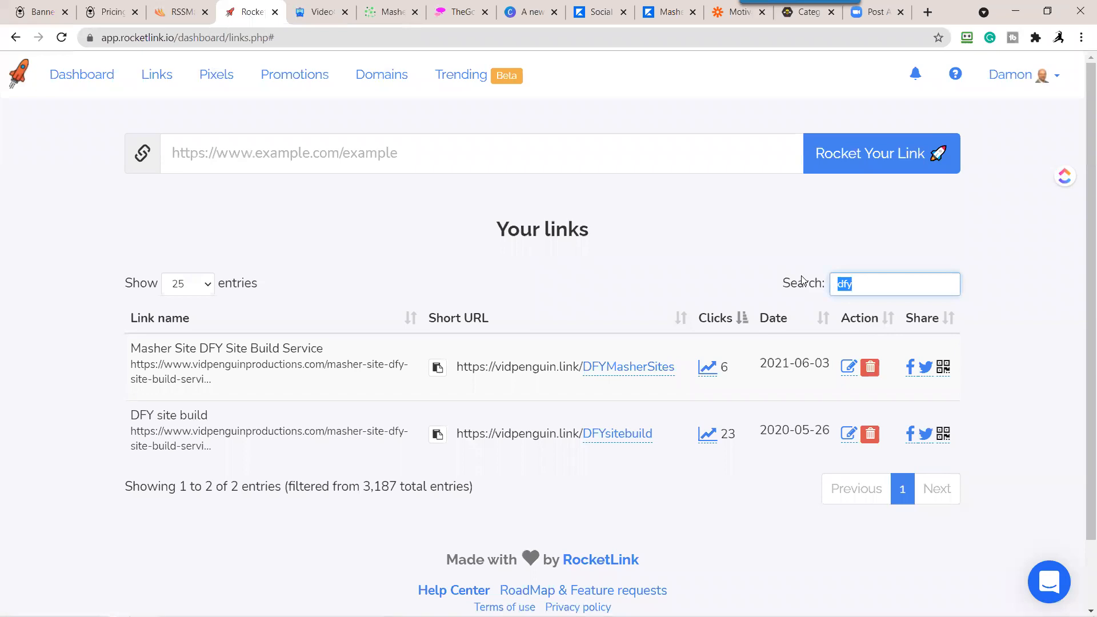
pyautogui.write('social')
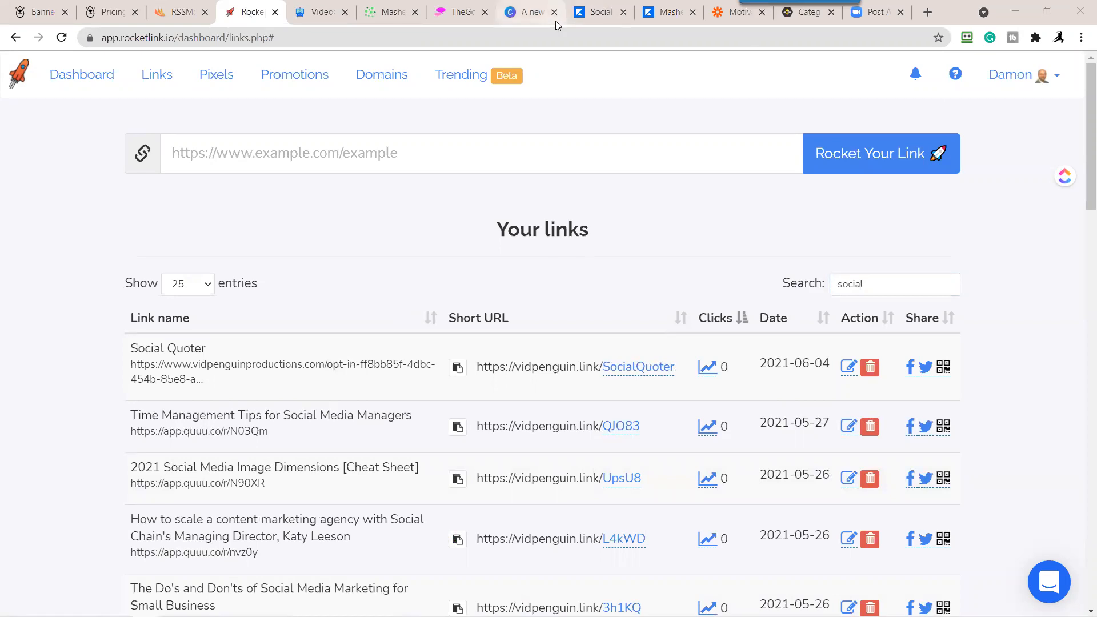
pyautogui.click(175, 13)
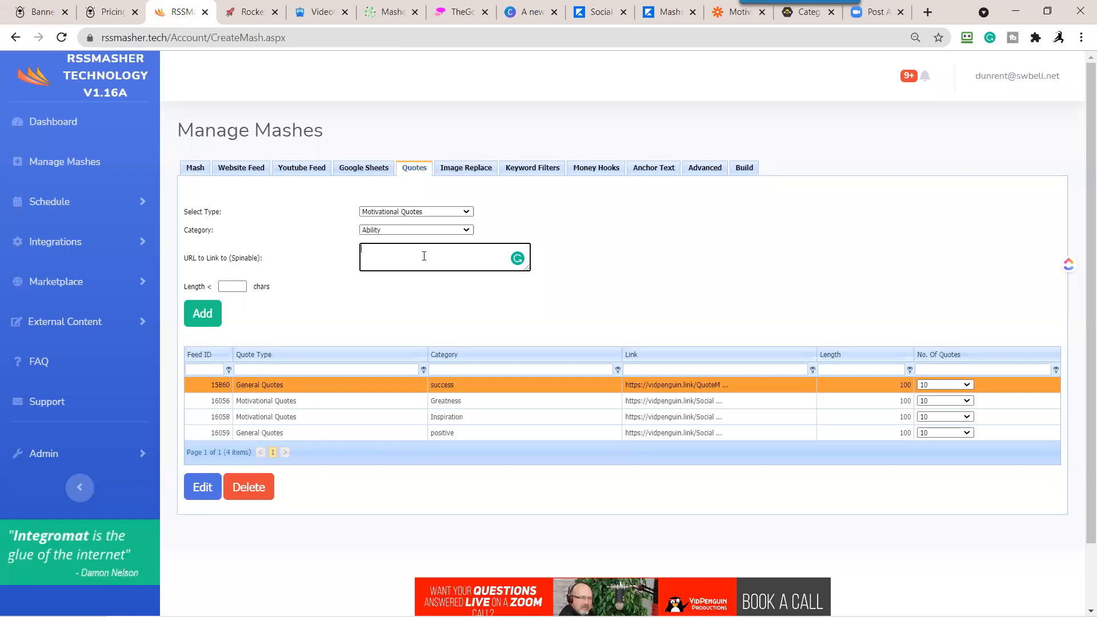
pyautogui.write('https://vidpenguin.link/SocialQuoter')
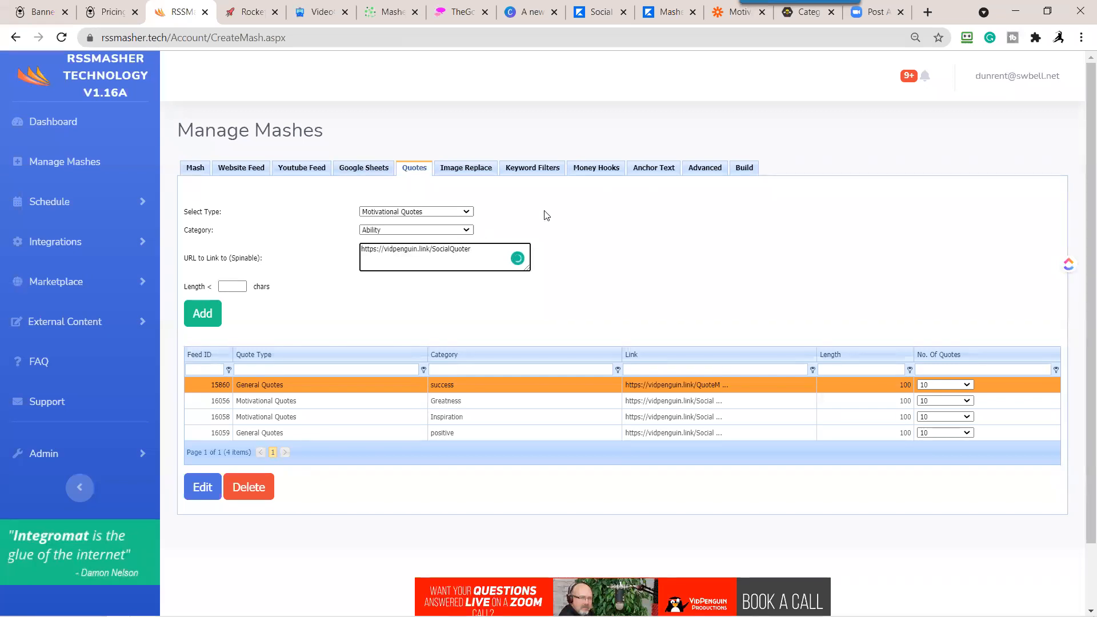
pyautogui.click(928, 12)
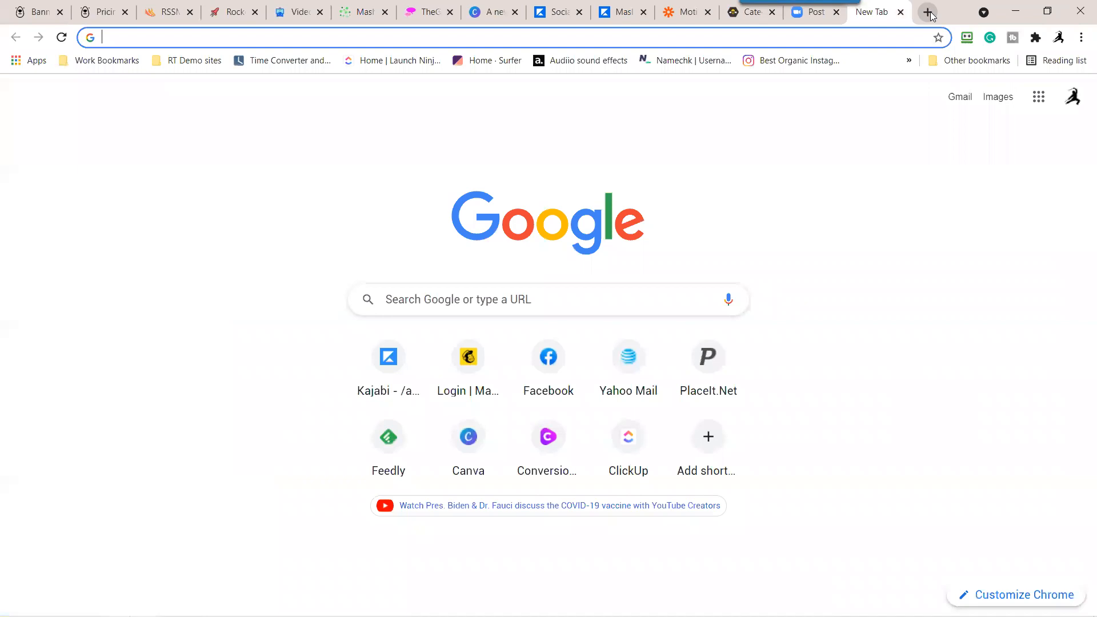
pyautogui.write('https://vidpenguin.link/SocialQuoter')
pyautogui.press('Return')
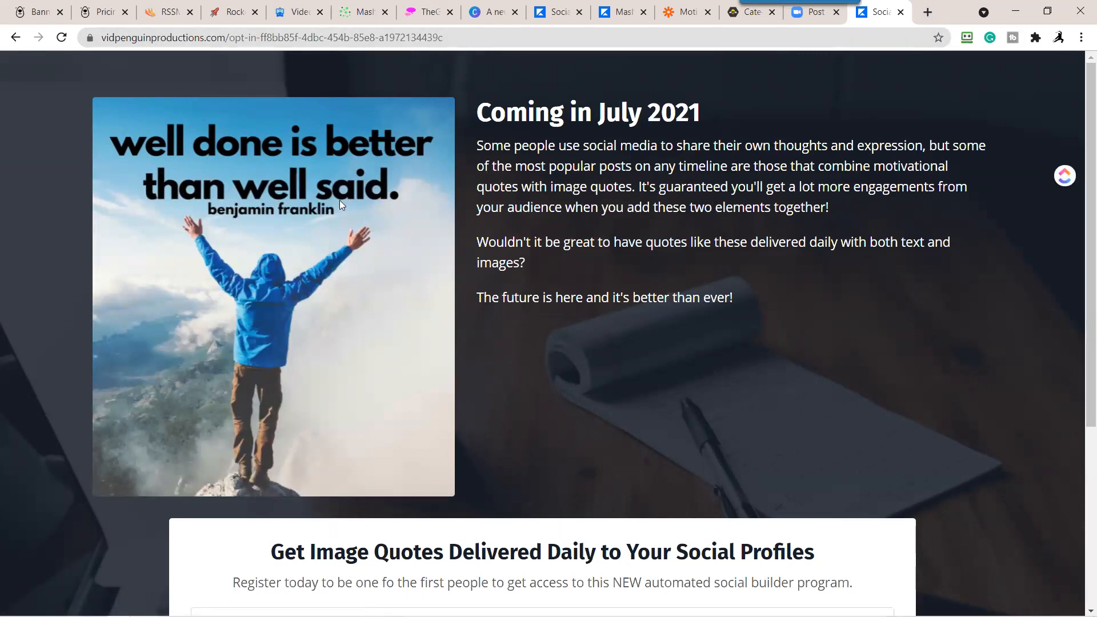
pyautogui.scroll(-5, 476, 306)
pyautogui.scroll(5, 476, 307)
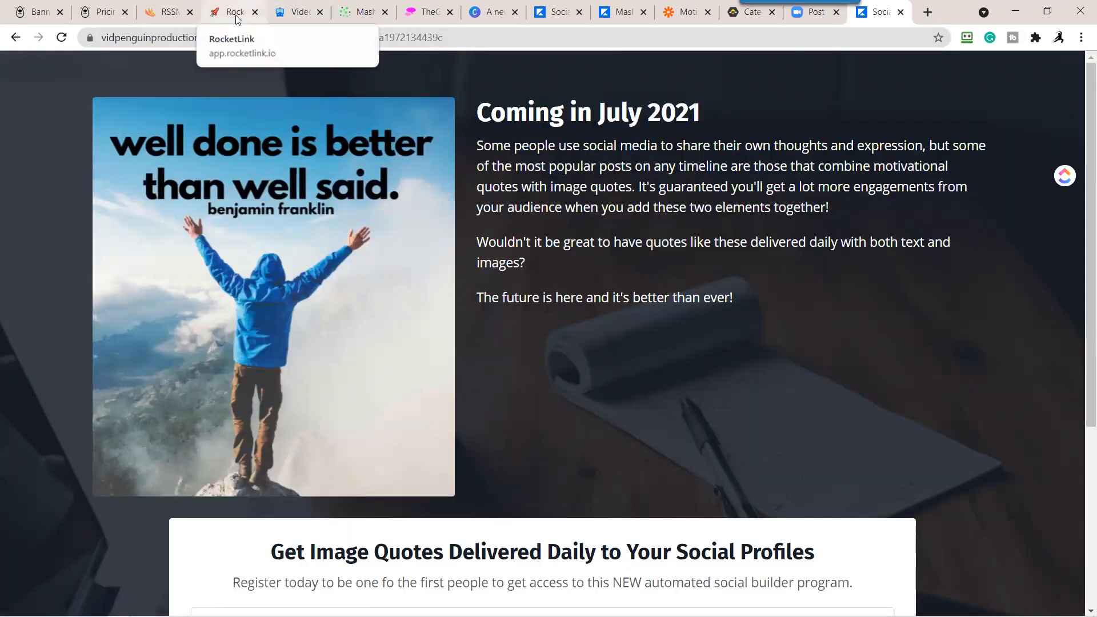
# Step: Return to RSSMasher, limit the quote length to 100 characters and add the quote feed to the mash
pyautogui.click(169, 12)
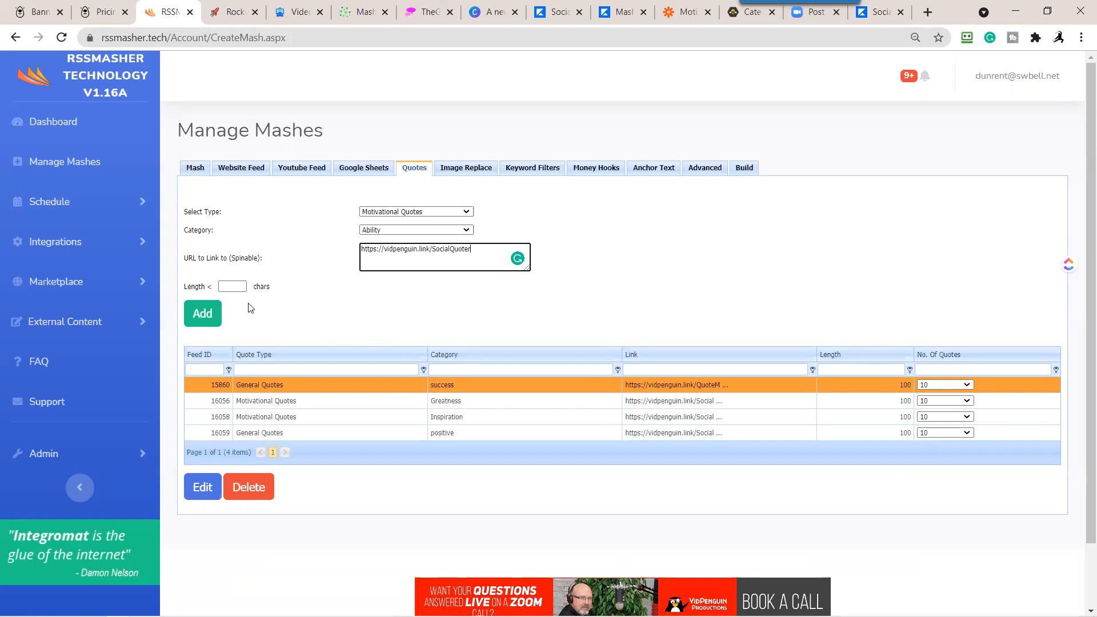
pyautogui.click(230, 286)
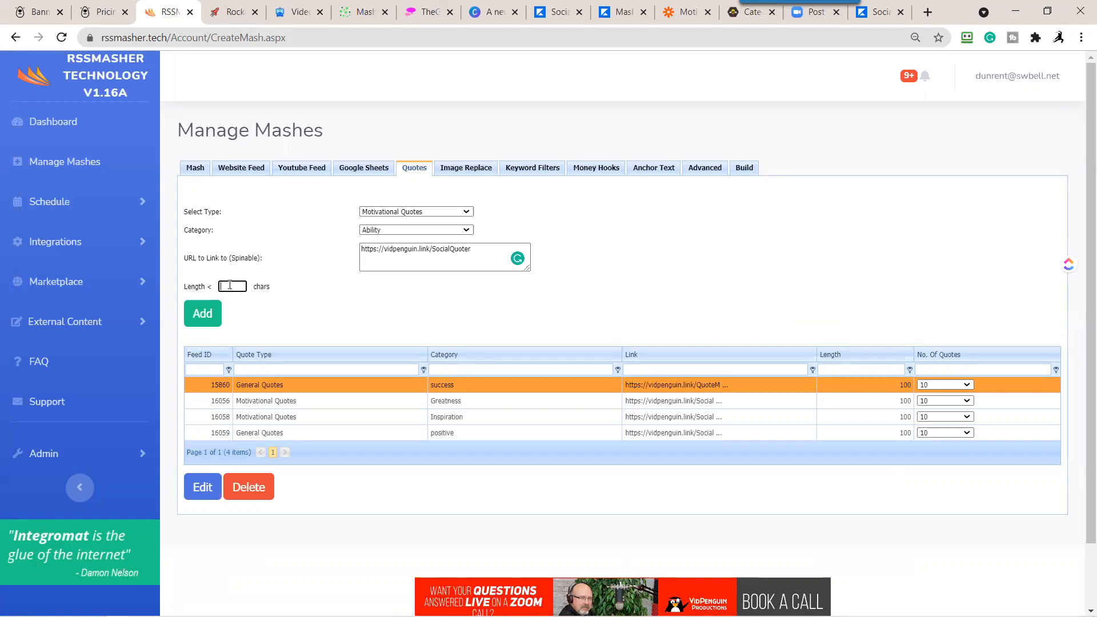
pyautogui.write('100')
pyautogui.click(204, 311)
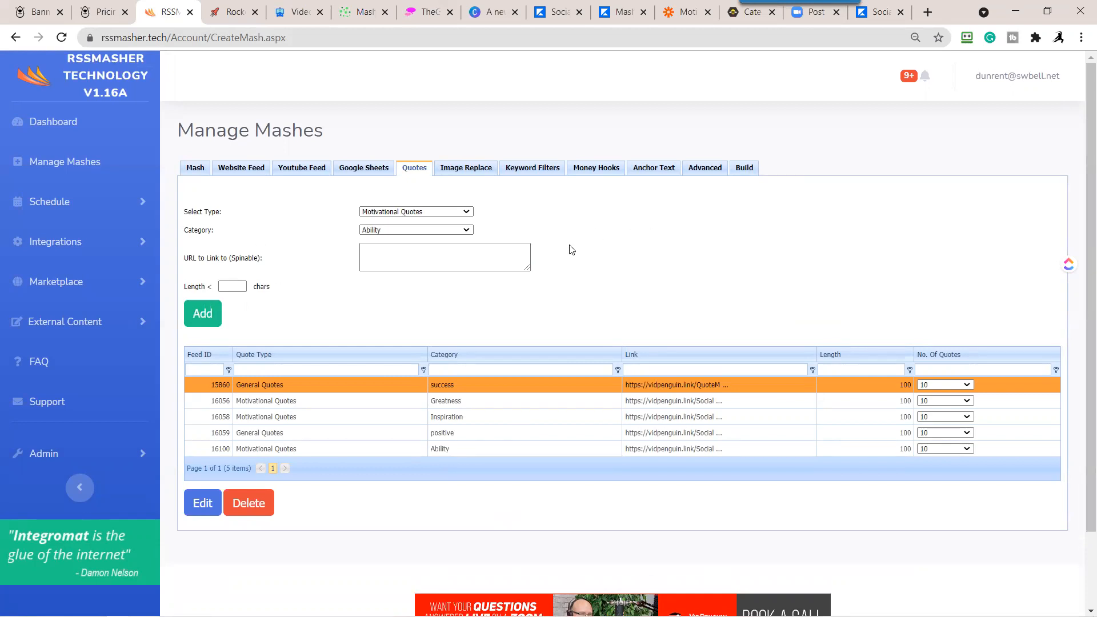
# Step: Review the mash's money hook settings, including the author token and Social Quoter link placed after each post
pyautogui.click(598, 168)
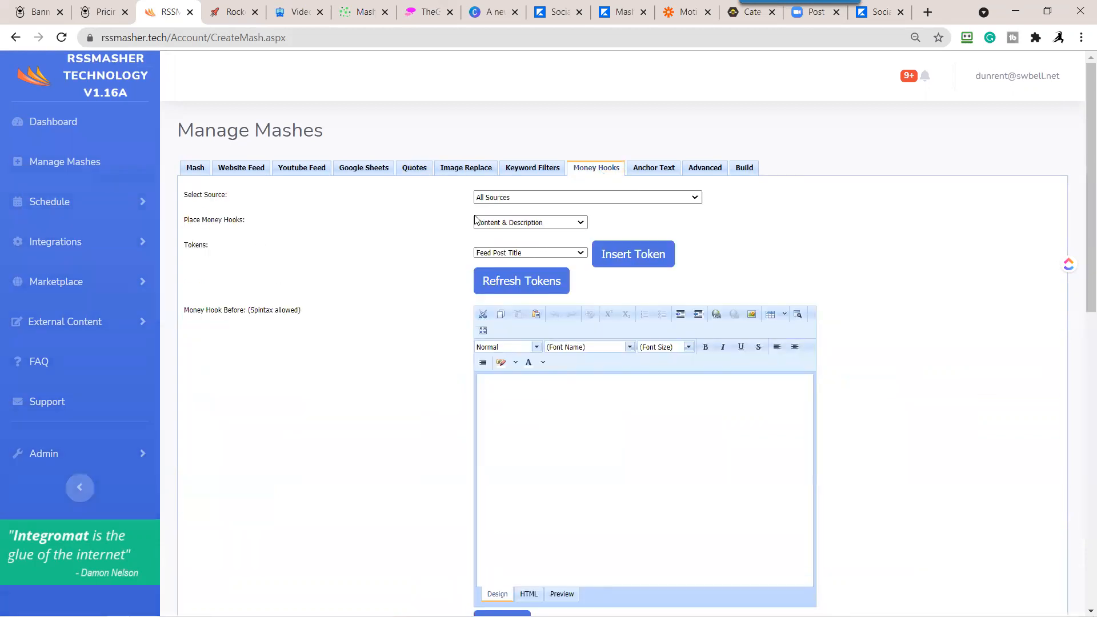
pyautogui.scroll(-10, 914, 311)
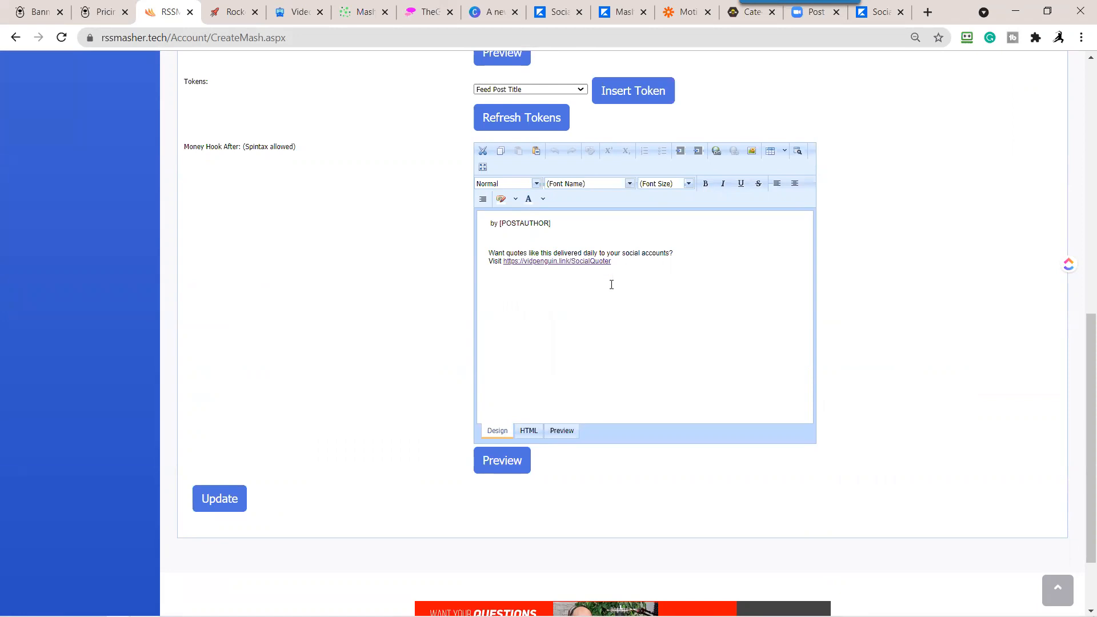
pyautogui.scroll(2, 457, 354)
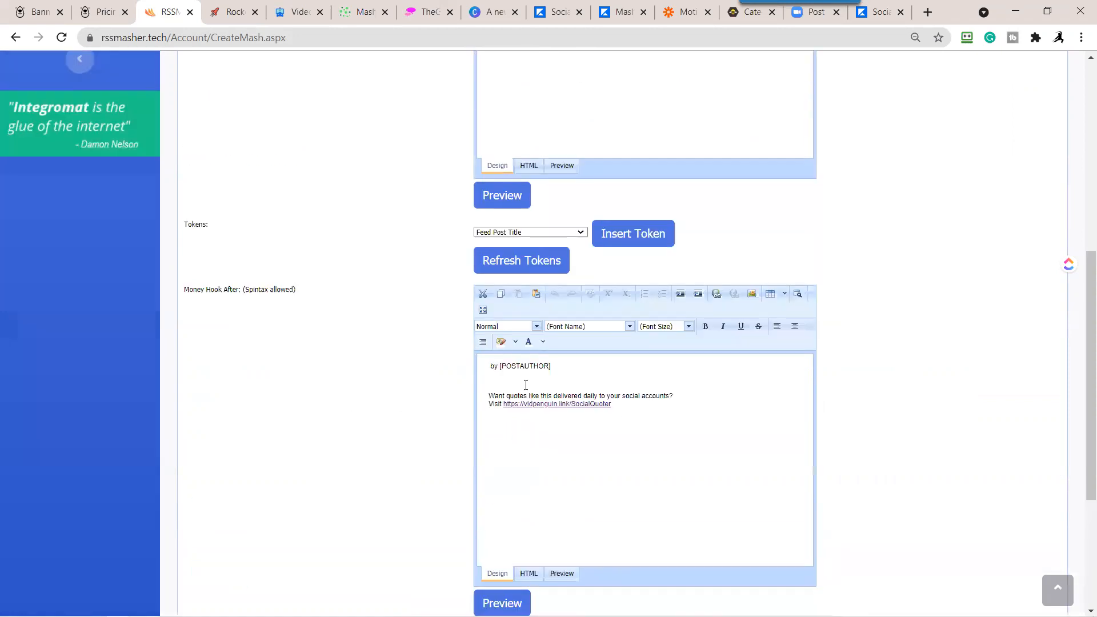
pyautogui.scroll(5, 376, 320)
pyautogui.scroll(3, 376, 320)
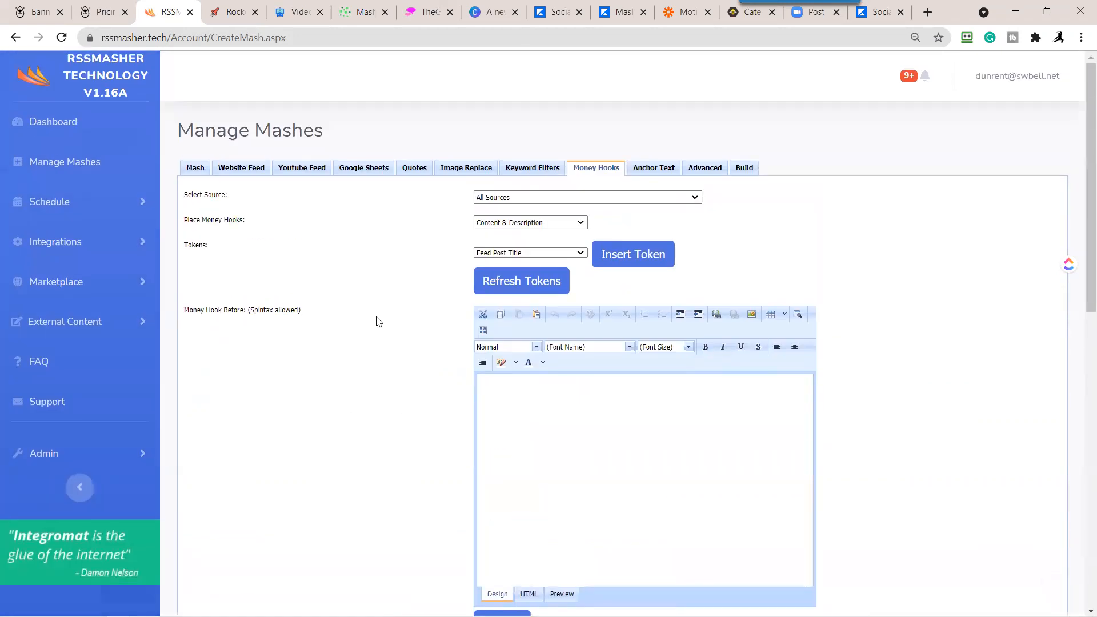
# Step: Set the mash's replacement image pack to Quotes Light Background 1000x1000 and save the image replacement settings
pyautogui.click(463, 170)
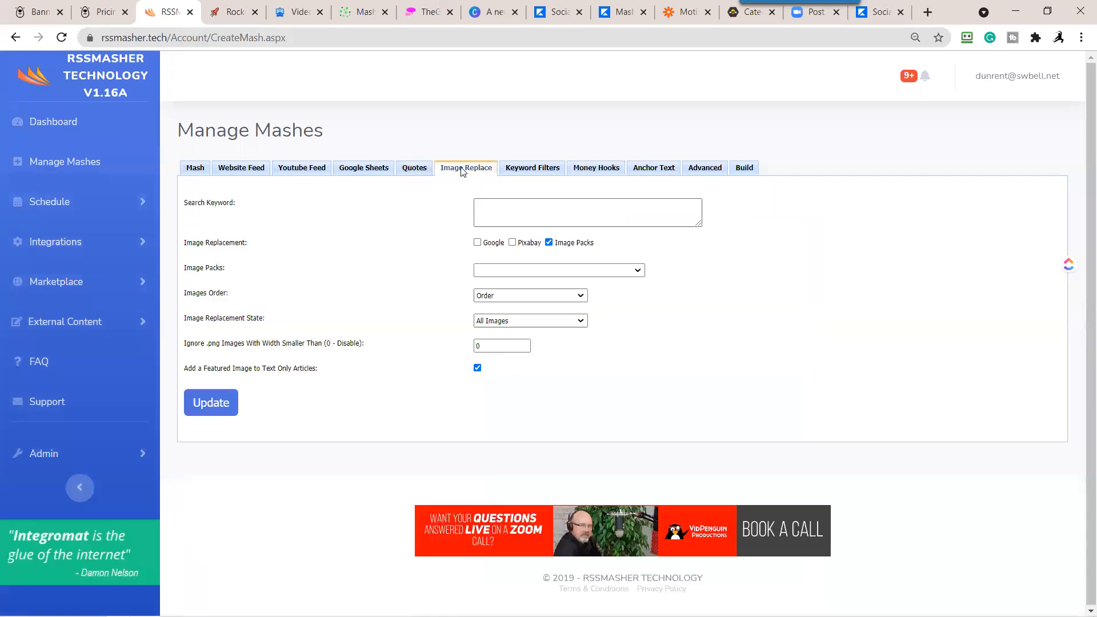
pyautogui.click(570, 269)
pyautogui.moveTo(636, 311); pyautogui.dragTo(644, 422)
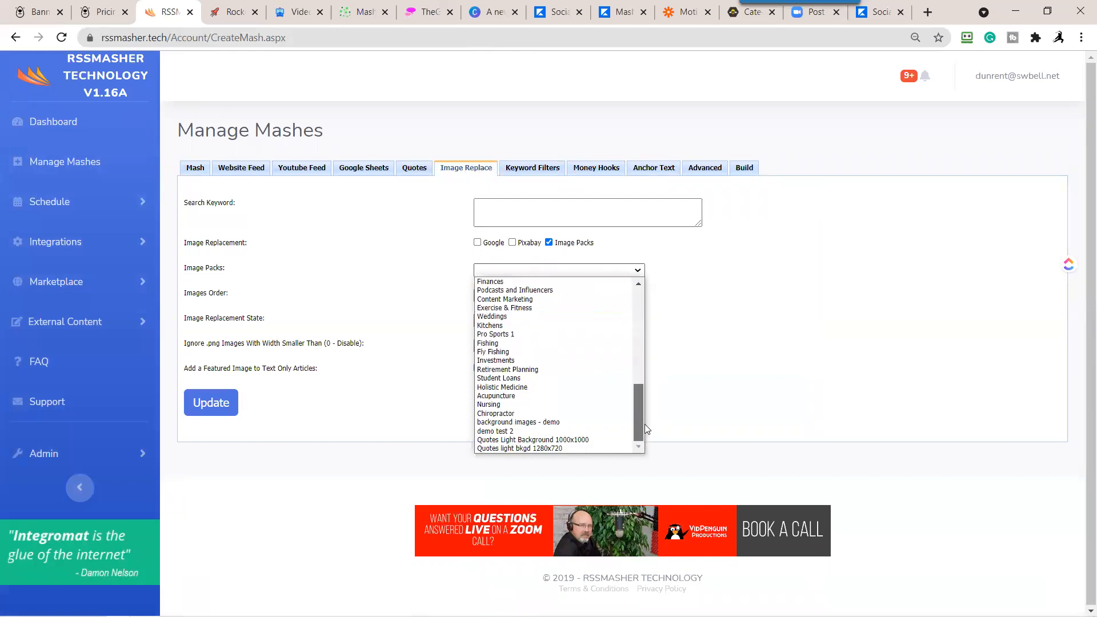
pyautogui.click(585, 439)
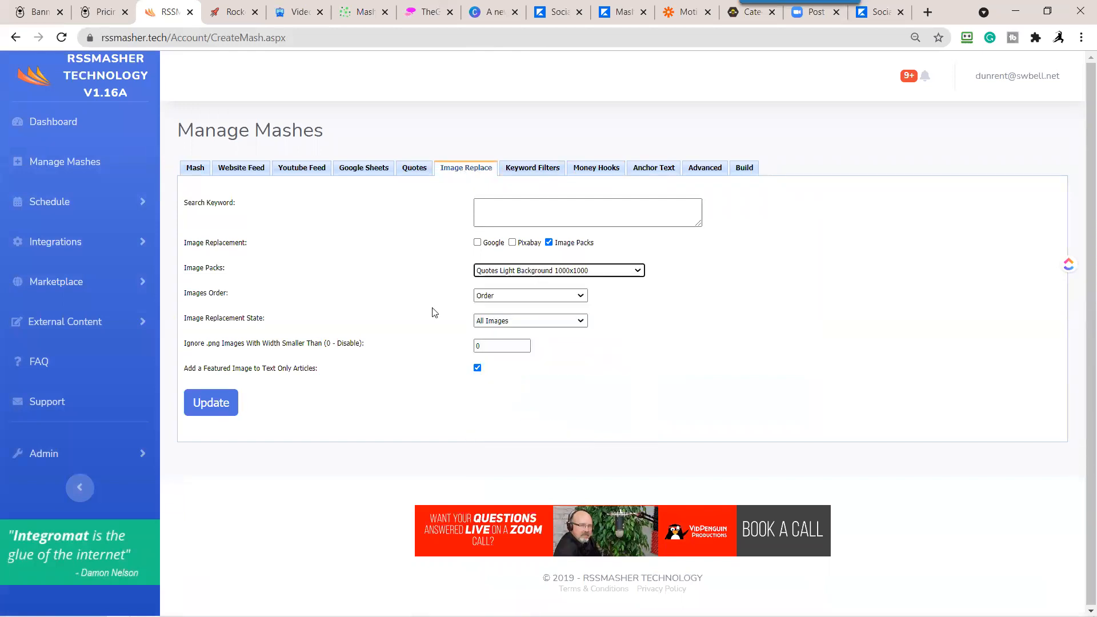
pyautogui.click(552, 282)
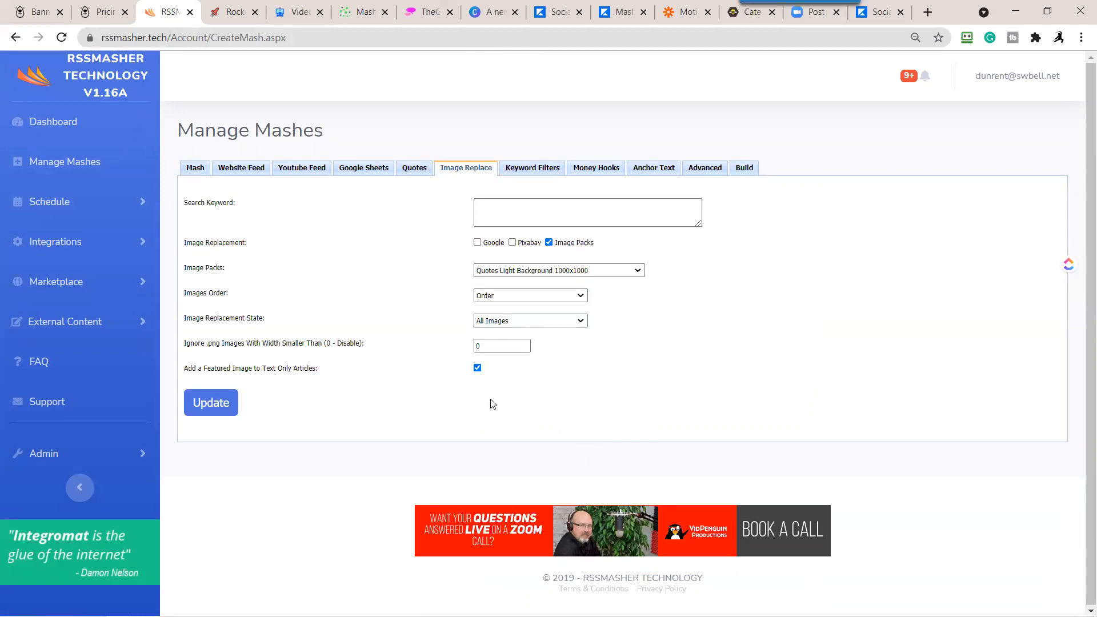
pyautogui.click(207, 407)
# Step: Build the mash's feed file and open its web preview
pyautogui.click(741, 175)
pyautogui.click(206, 237)
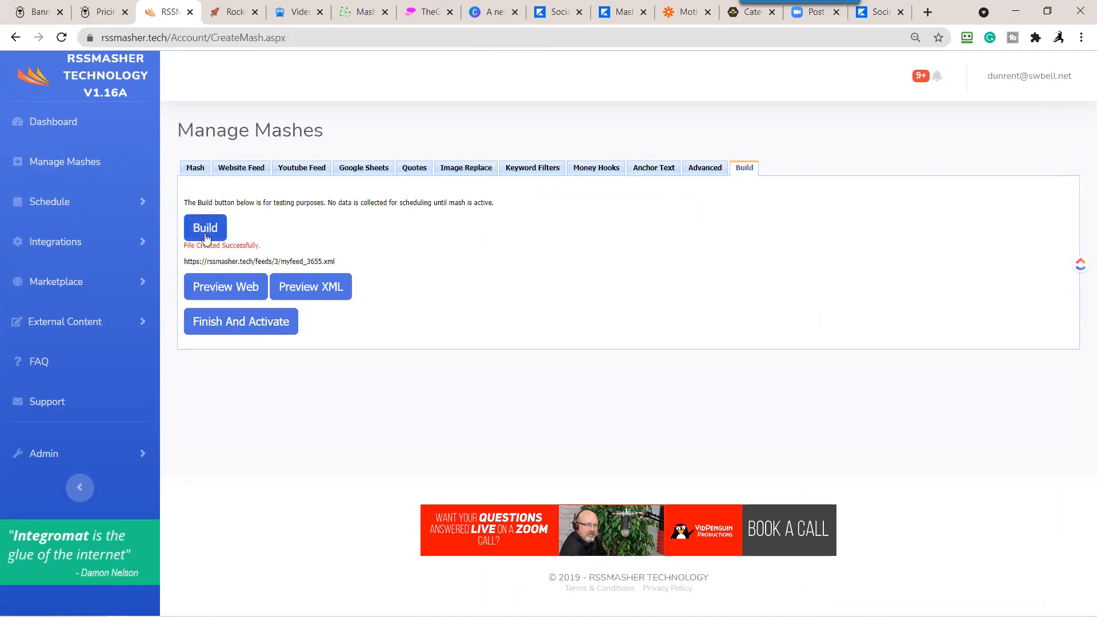
pyautogui.click(219, 286)
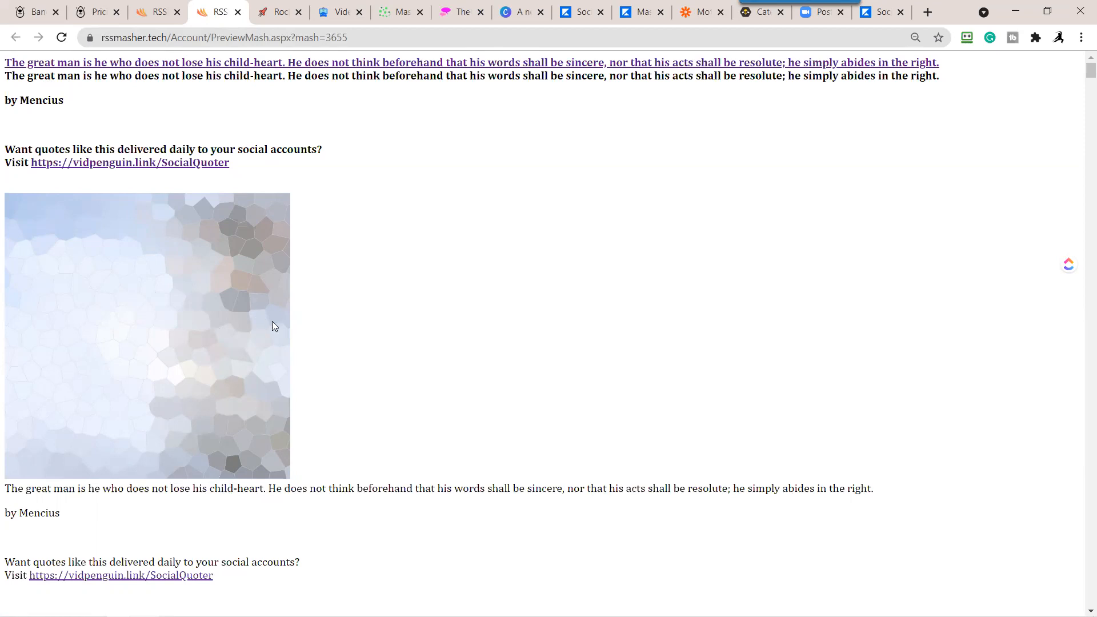
# Step: Look through the previewed posts to examine their quotes, authors, background images and Social Quoter links
pyautogui.scroll(-10, 417, 371)
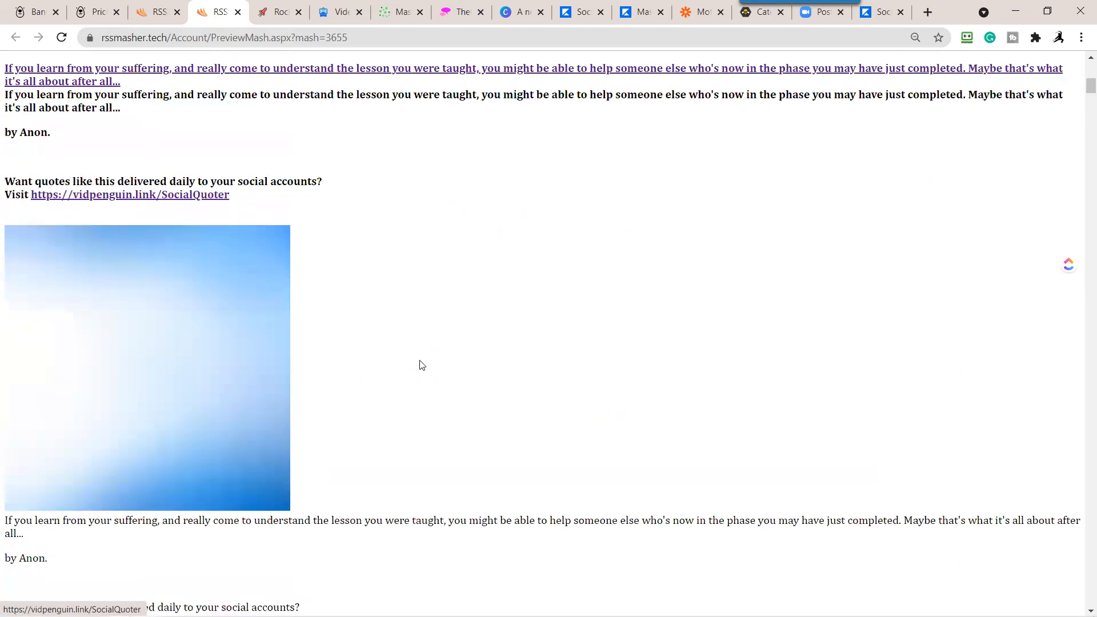
pyautogui.scroll(-20, 421, 365)
pyautogui.scroll(-20, 422, 364)
pyautogui.scroll(-10, 420, 360)
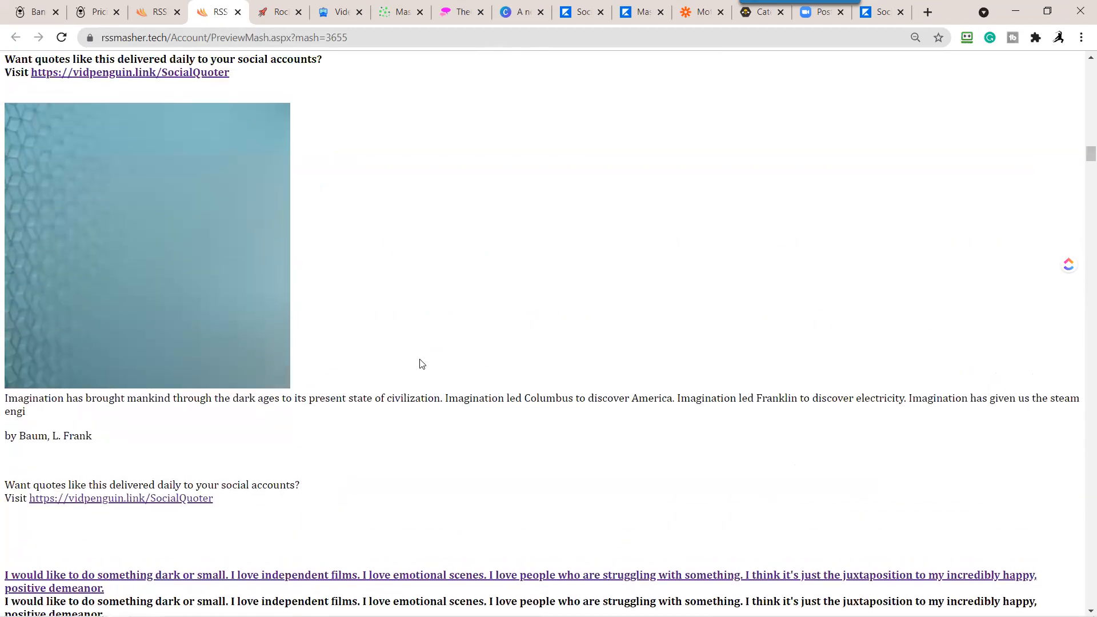
pyautogui.scroll(20, 421, 364)
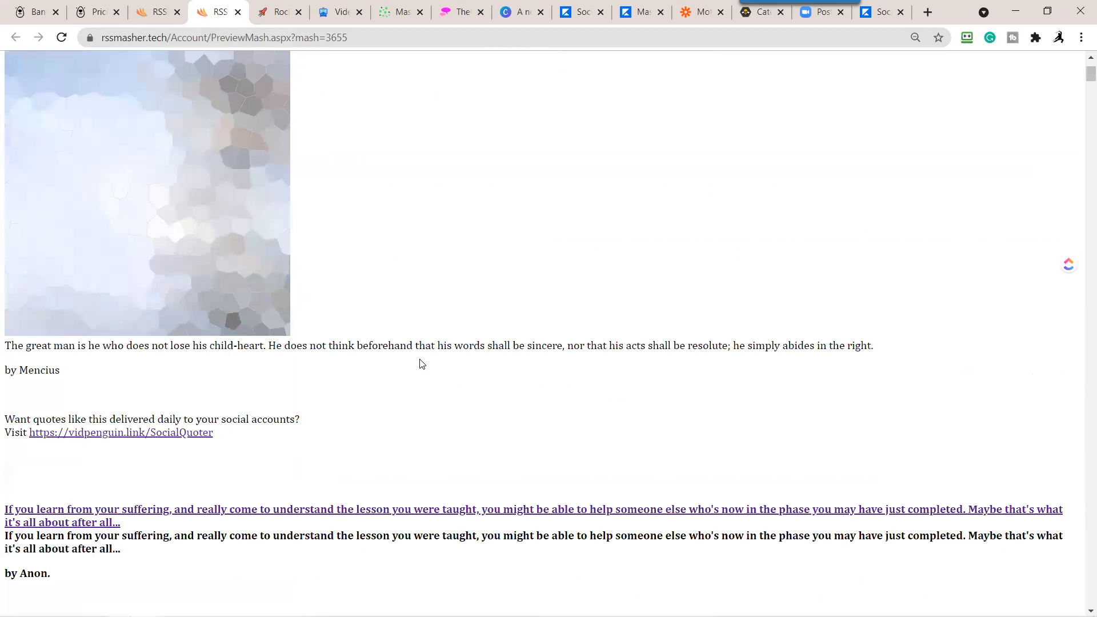
pyautogui.scroll(3, 421, 364)
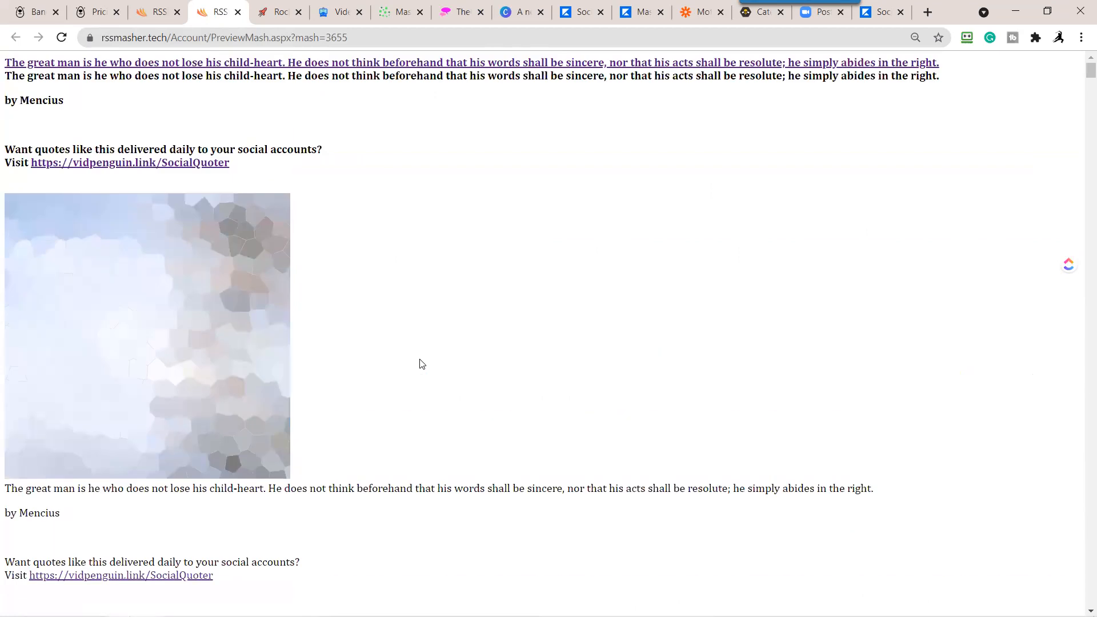
# Step: Return to the Motivational Quotes for Entrepreneurs mash, check its general settings, and finish and activate it
pyautogui.click(159, 16)
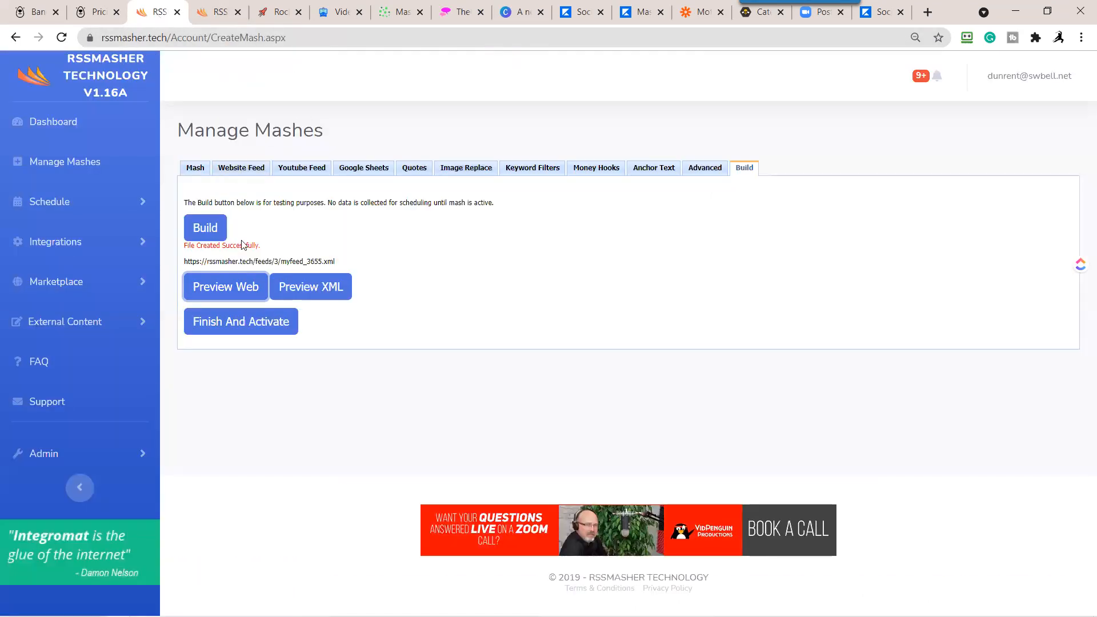
pyautogui.click(195, 170)
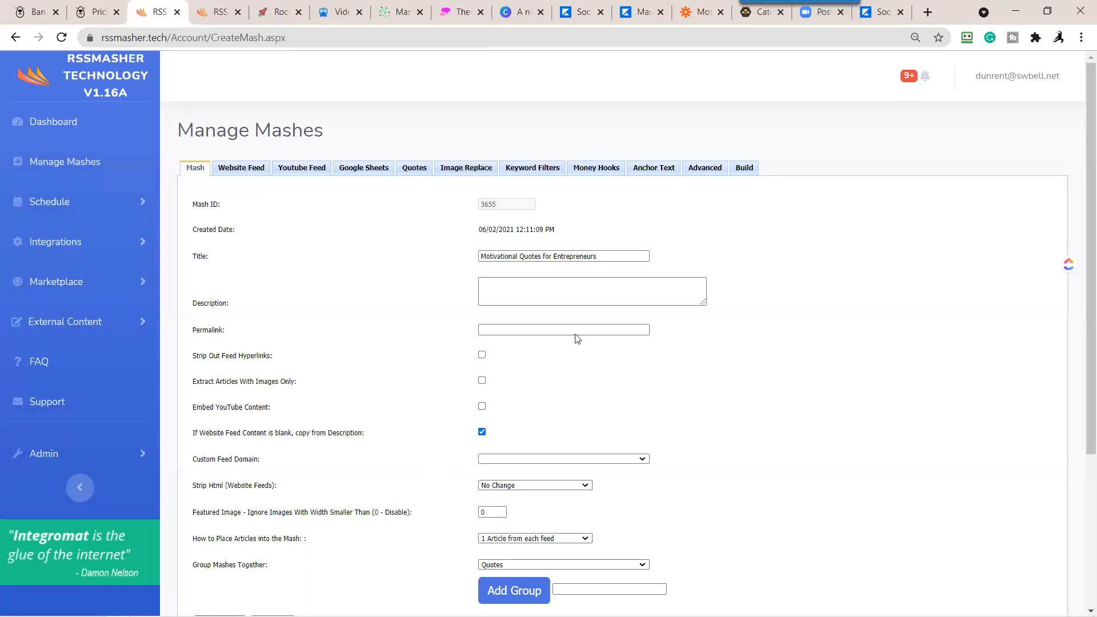
pyautogui.click(743, 169)
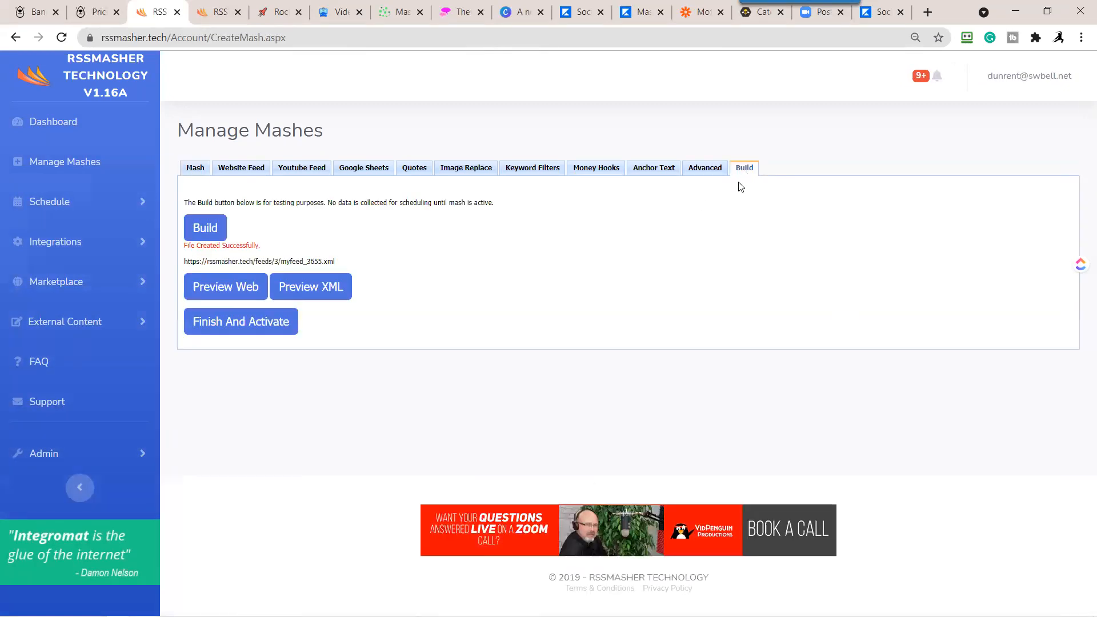
pyautogui.click(243, 332)
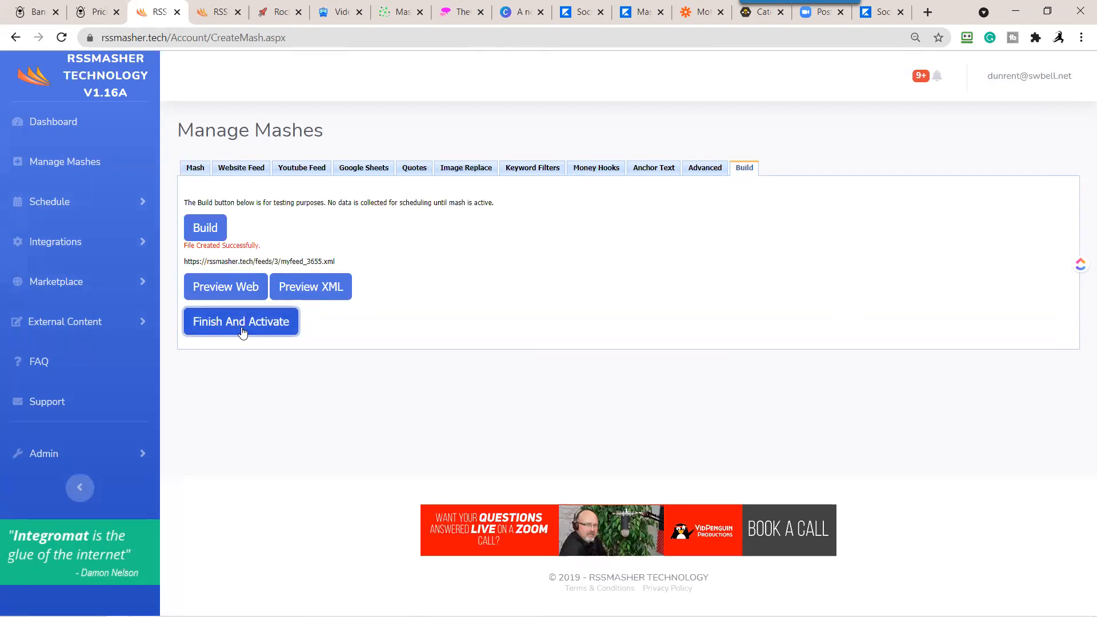
# Step: Open the Motivational Quotes schedule for editing and review its posting times, posts per weekday, wait time and social media destination
pyautogui.click(54, 200)
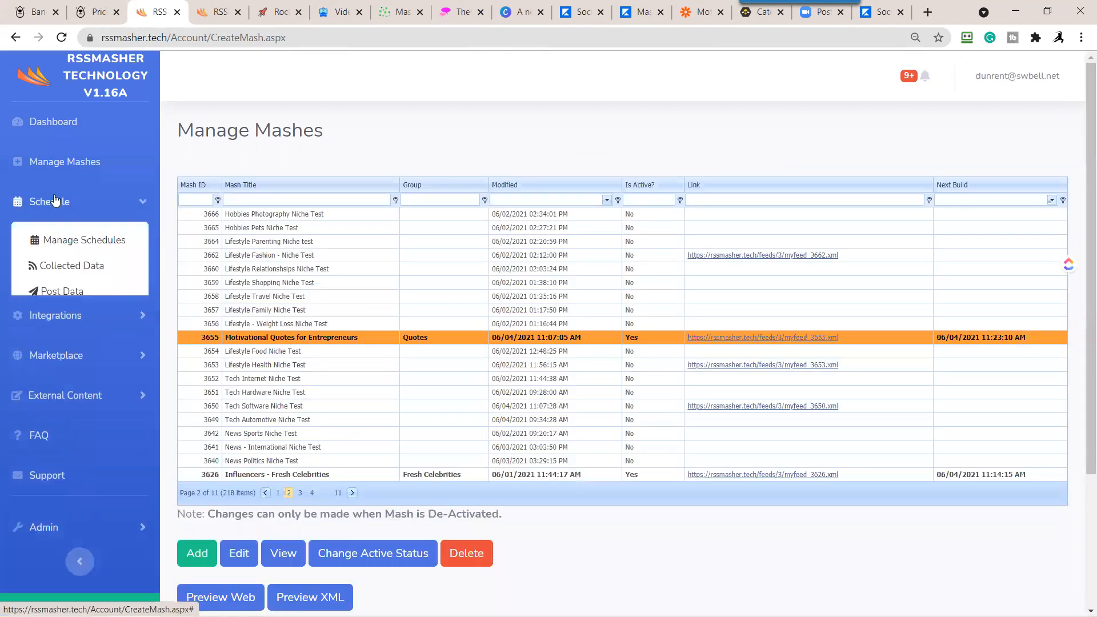
pyautogui.click(93, 240)
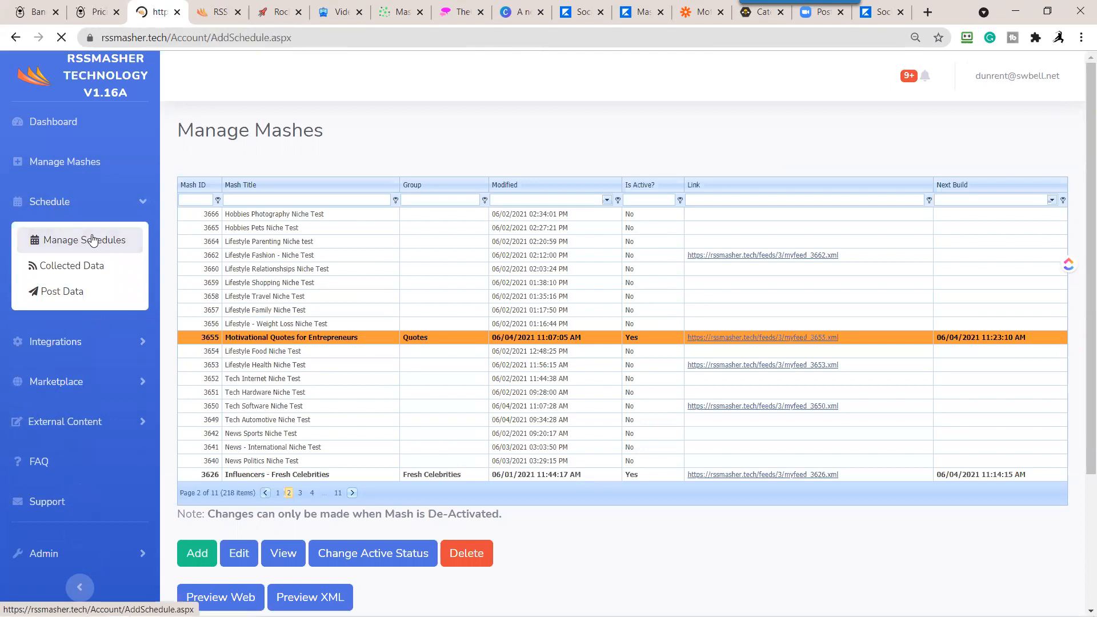
pyautogui.click(284, 215)
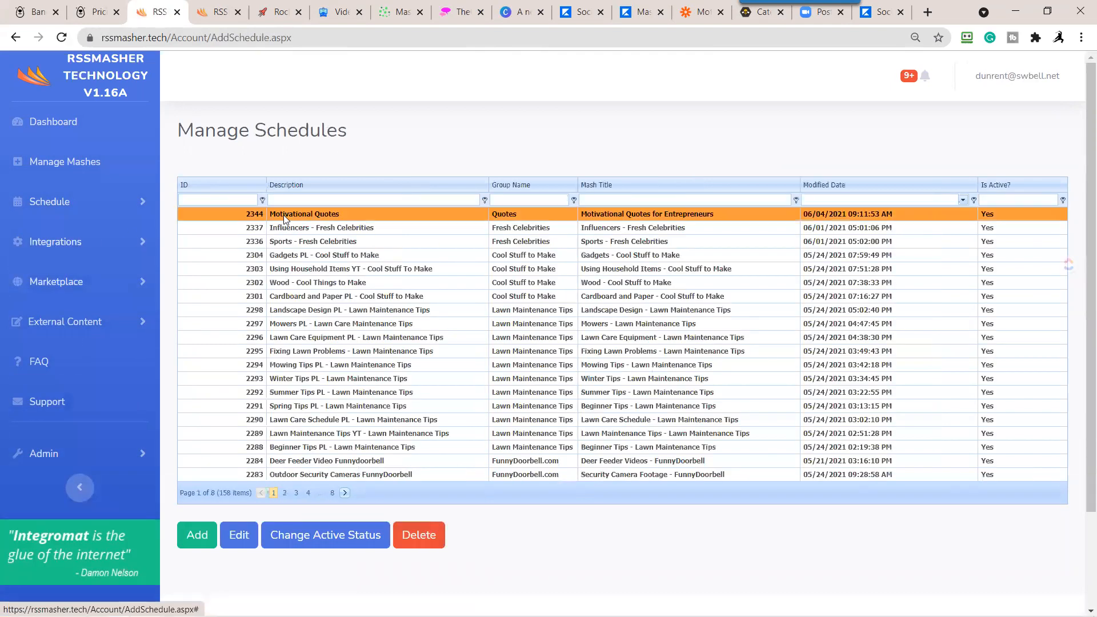
pyautogui.click(240, 537)
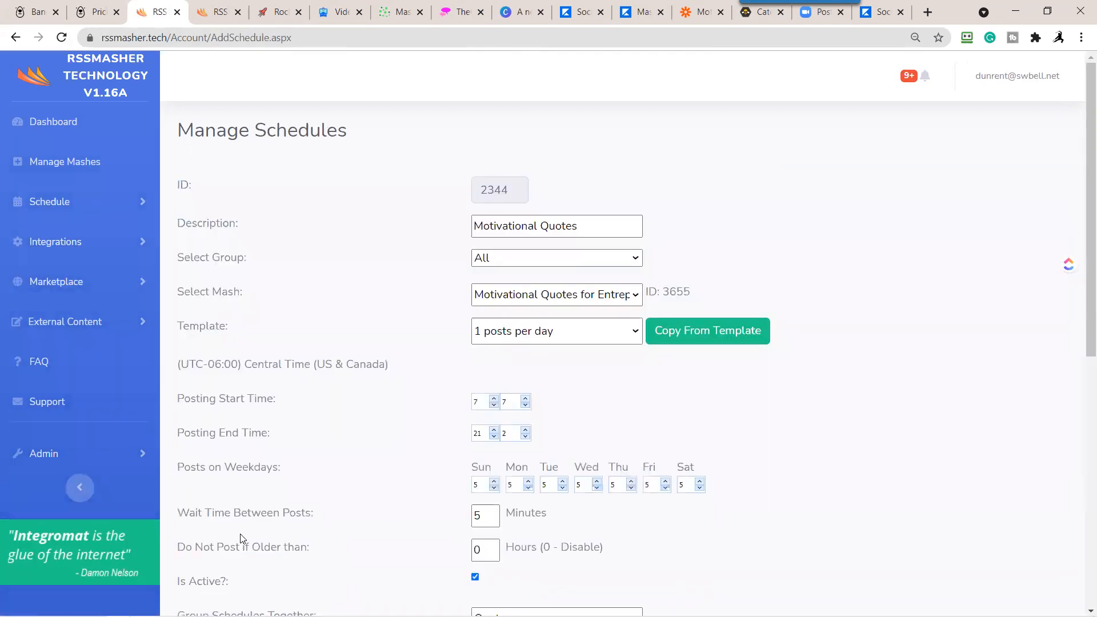
pyautogui.scroll(-3, 346, 457)
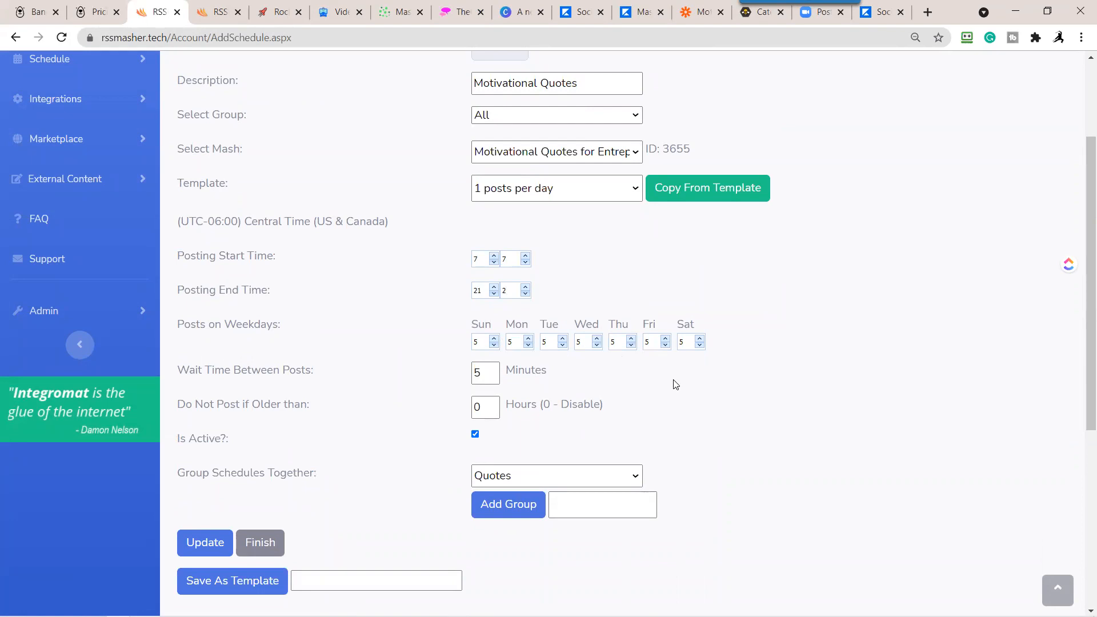
pyautogui.scroll(-5, 675, 384)
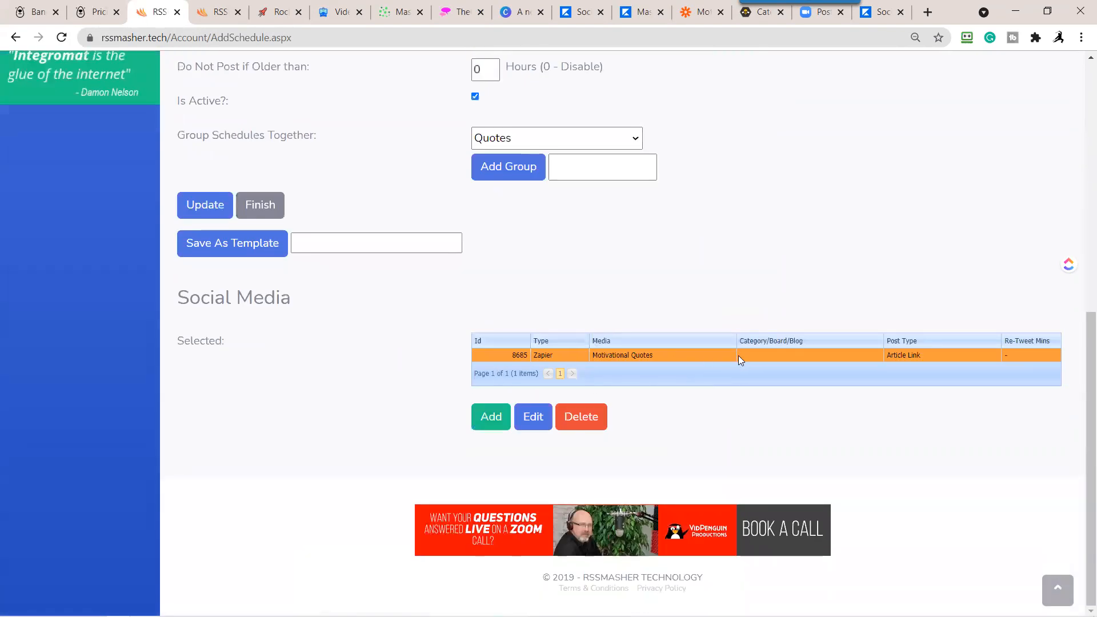
pyautogui.scroll(2, 666, 434)
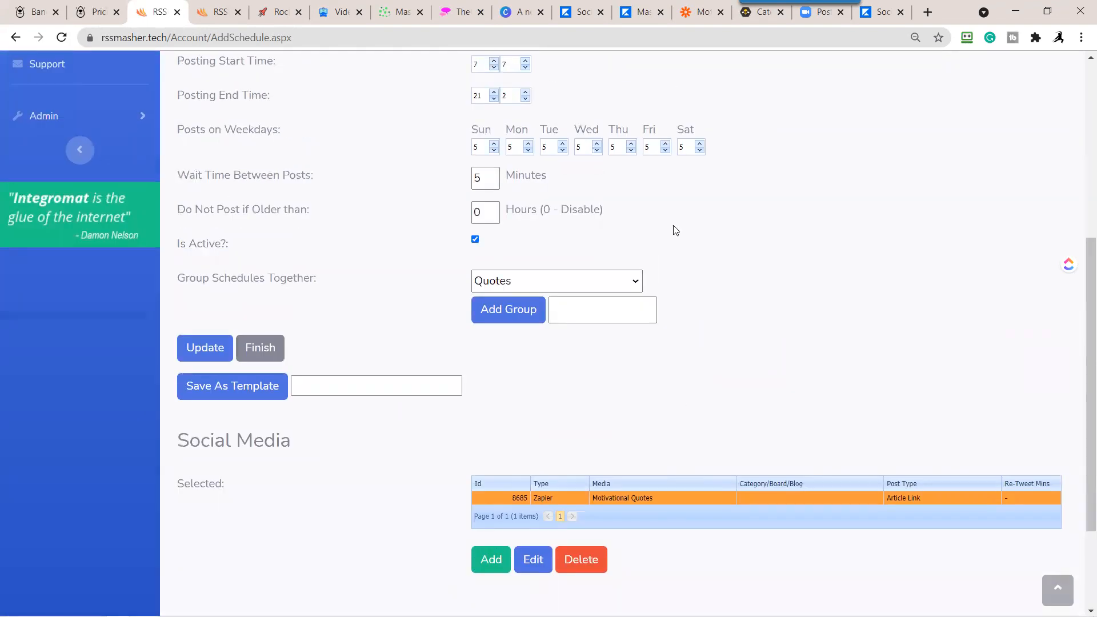
# Step: Switch to Zapier and examine the Motivational Quotes zap from trigger to SocialBee post, then recheck the mash's web preview
pyautogui.click(698, 16)
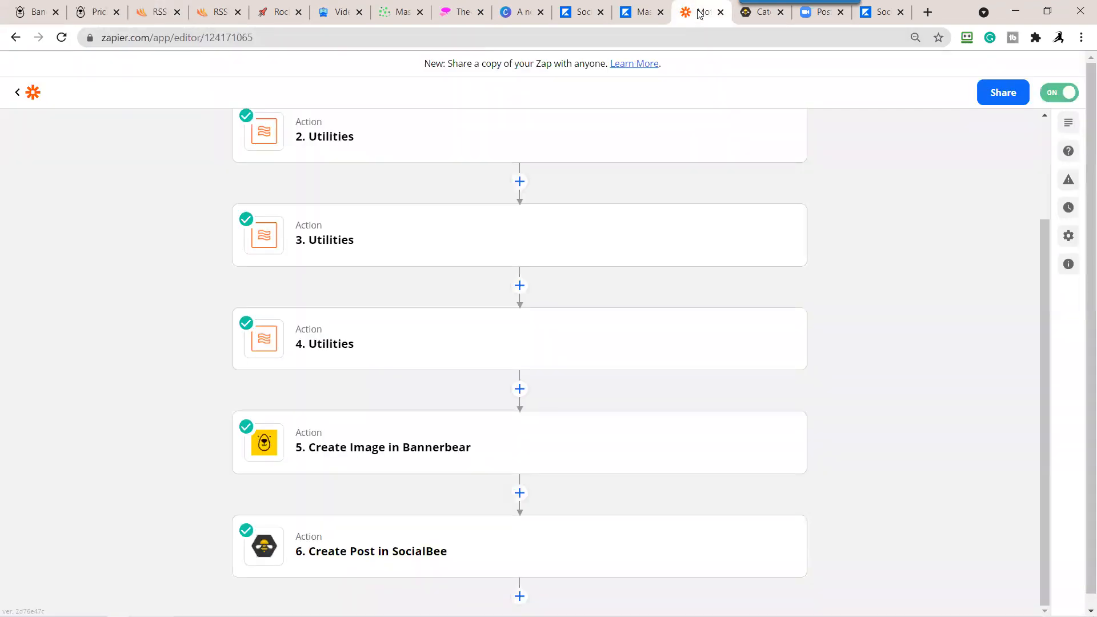
pyautogui.scroll(3, 862, 304)
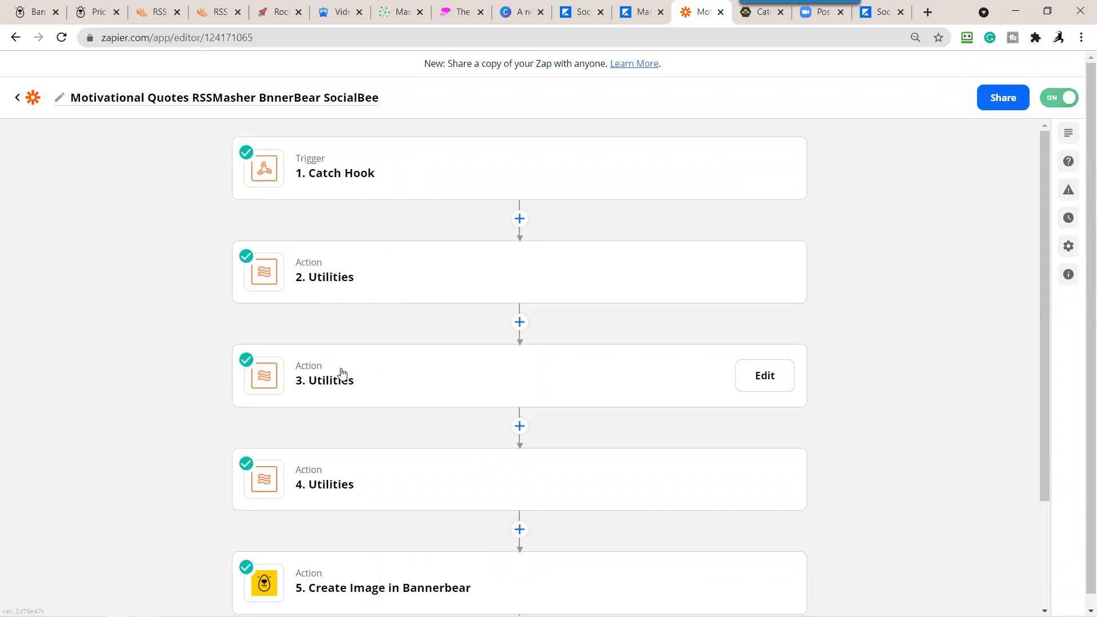
pyautogui.scroll(-2, 356, 424)
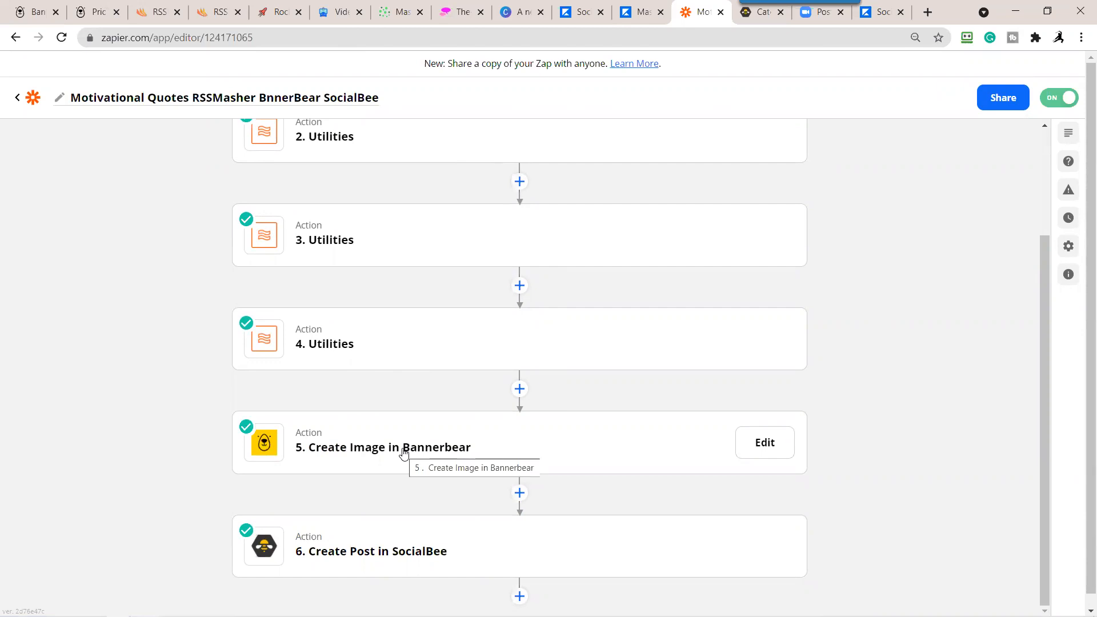
pyautogui.scroll(-1, 404, 460)
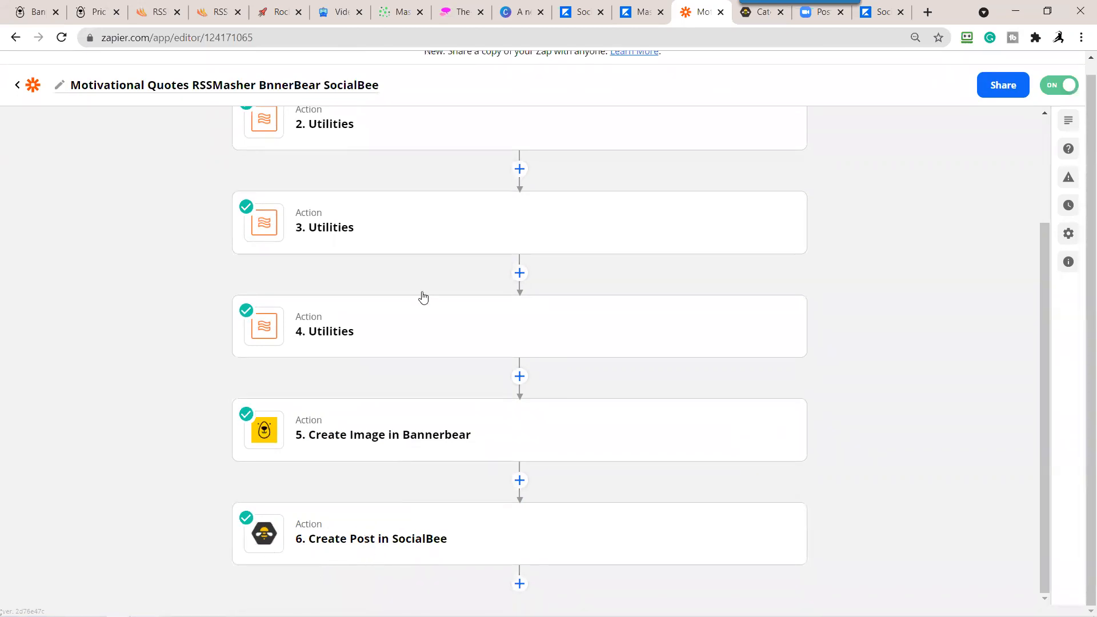
pyautogui.scroll(3, 813, 374)
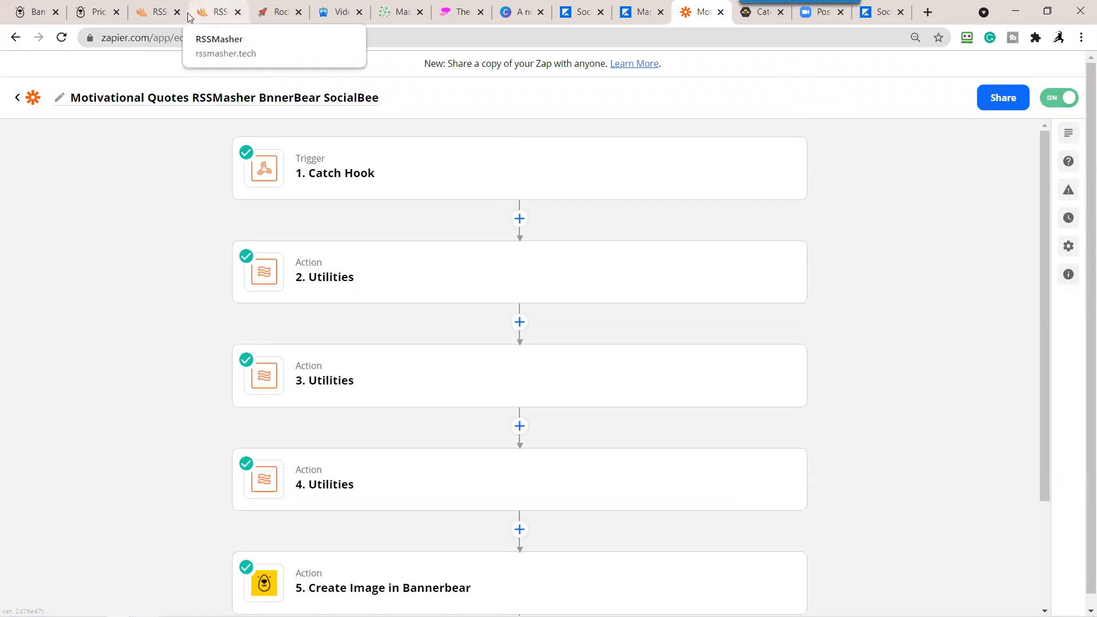
pyautogui.click(222, 15)
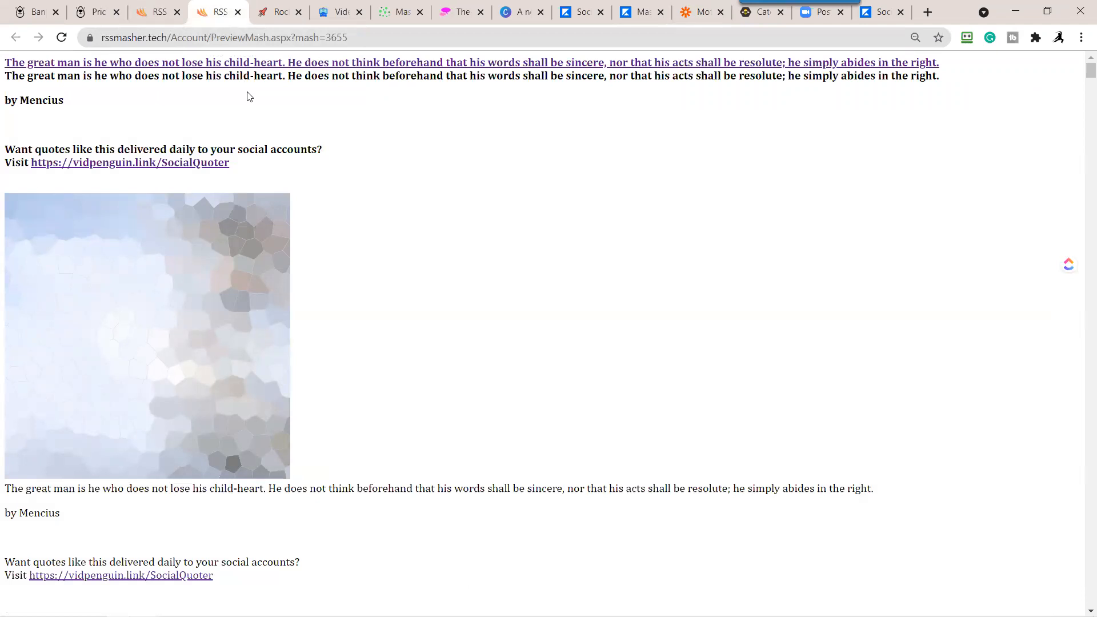
# Step: Switch to SocialBee's Quotes, Questions, and Fun category and view the generated images of the last two Zapier posts at full size
pyautogui.click(760, 14)
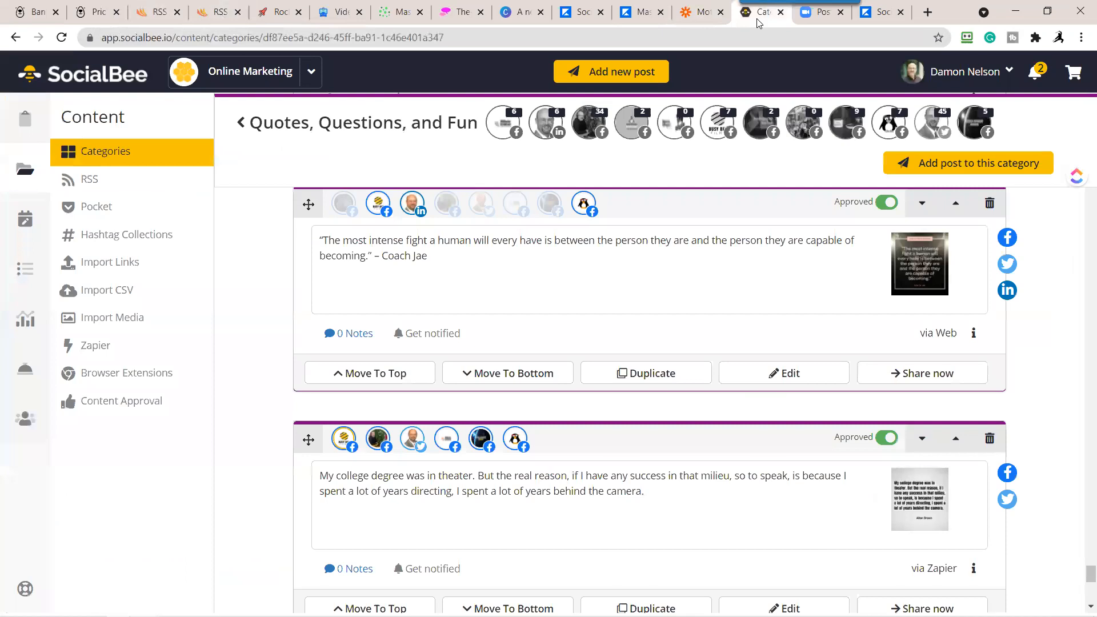
pyautogui.scroll(-2, 709, 285)
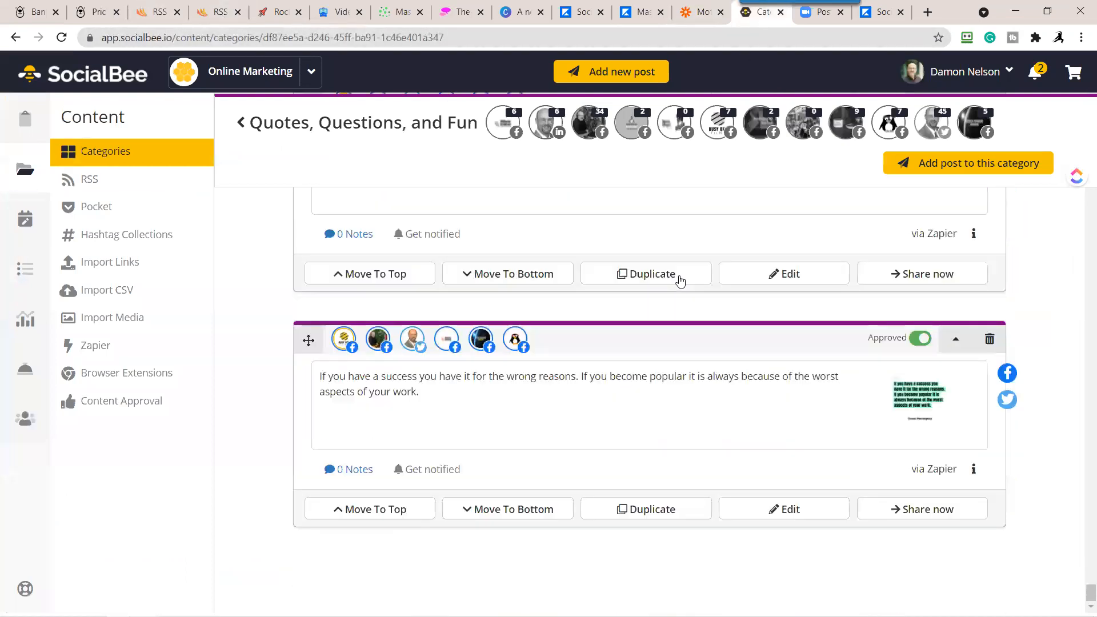
pyautogui.scroll(3, 791, 392)
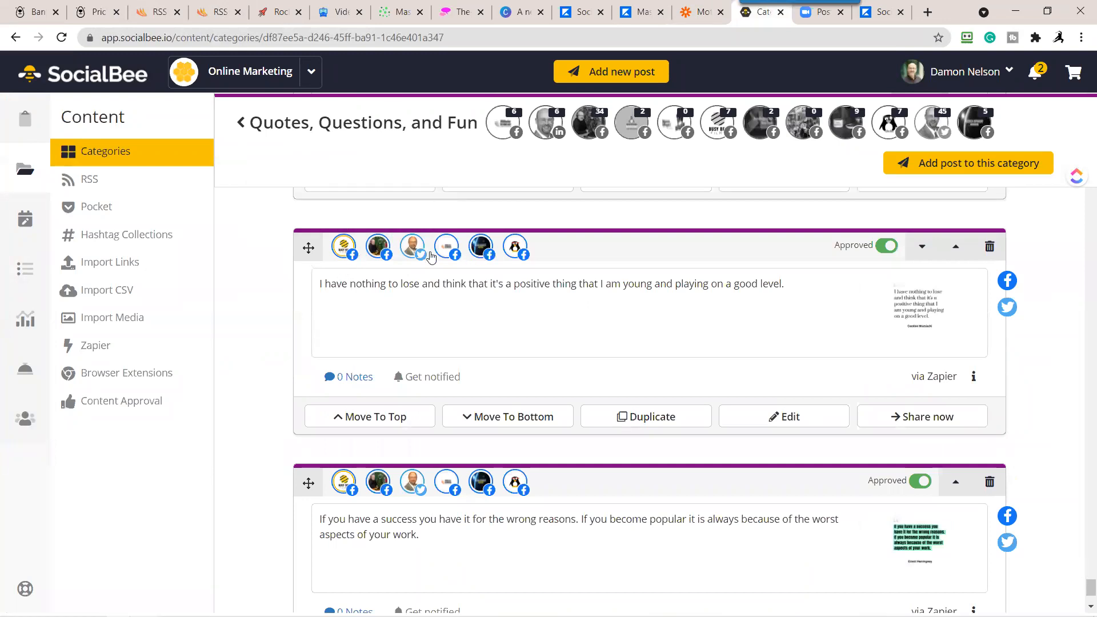
pyautogui.click(922, 309)
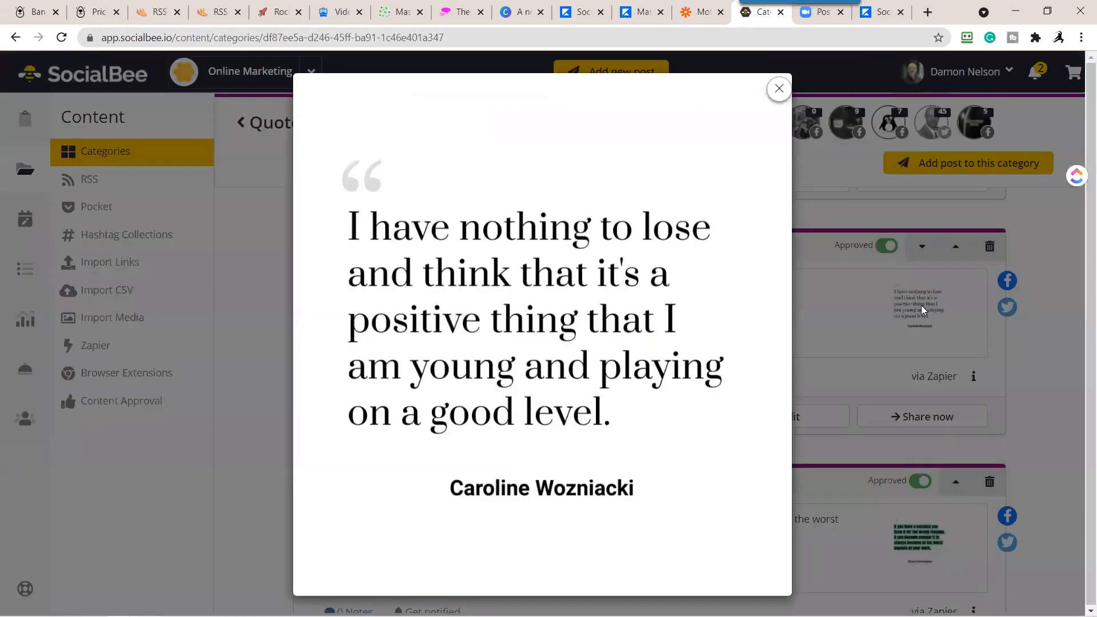
pyautogui.click(779, 88)
pyautogui.click(920, 536)
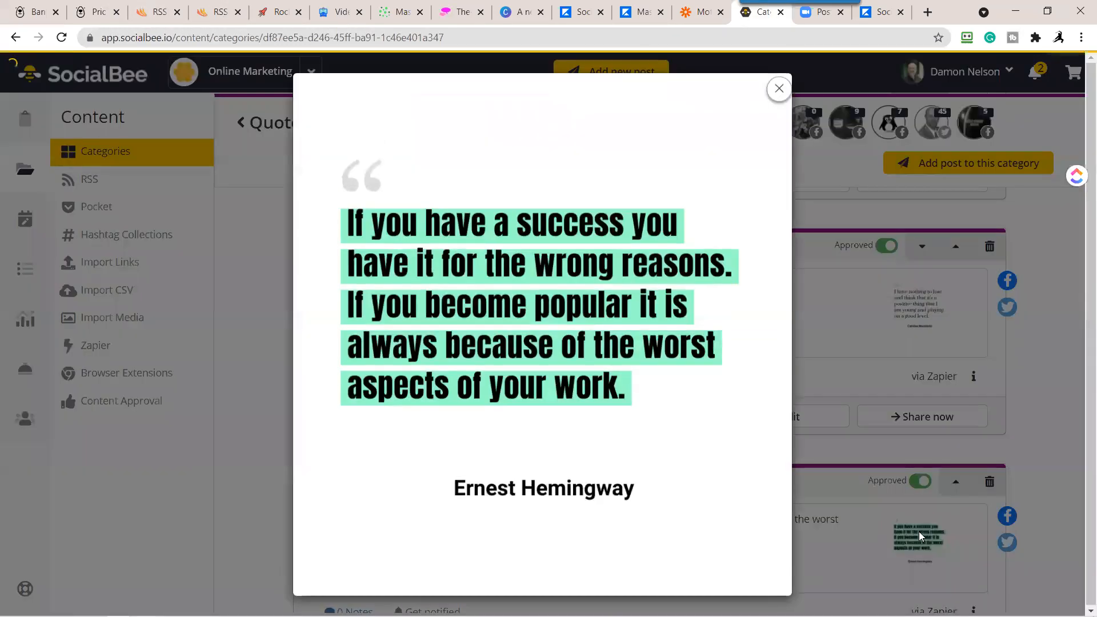
pyautogui.click(779, 90)
# Step: Look through the Quotes, Questions, and Fun posts from the end of the list back to the first post
pyautogui.scroll(-3, 1073, 405)
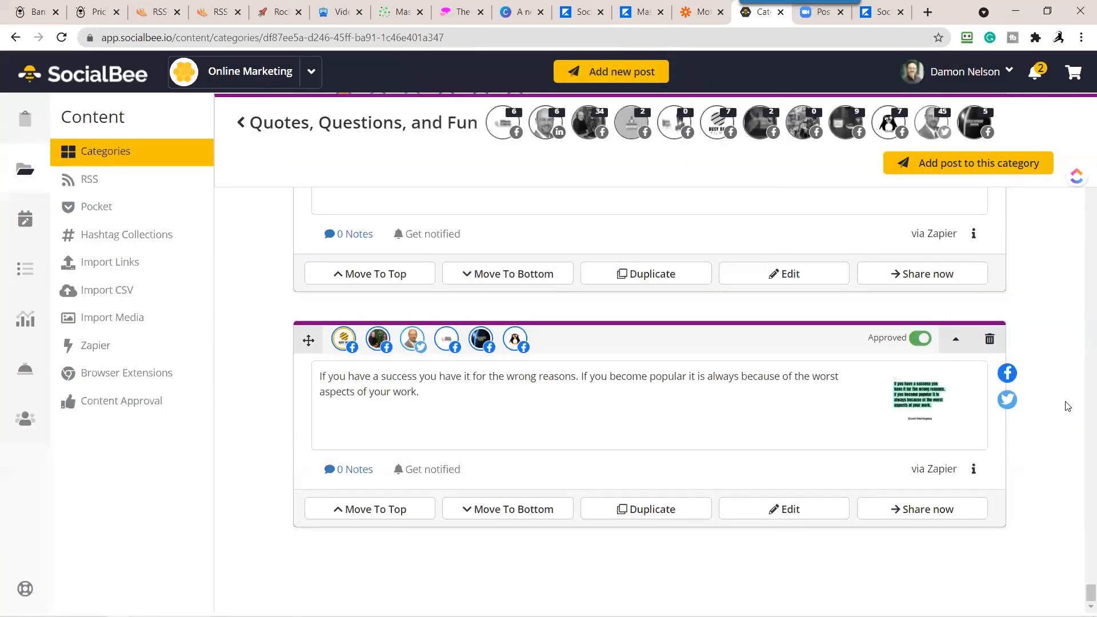
pyautogui.scroll(5, 1068, 406)
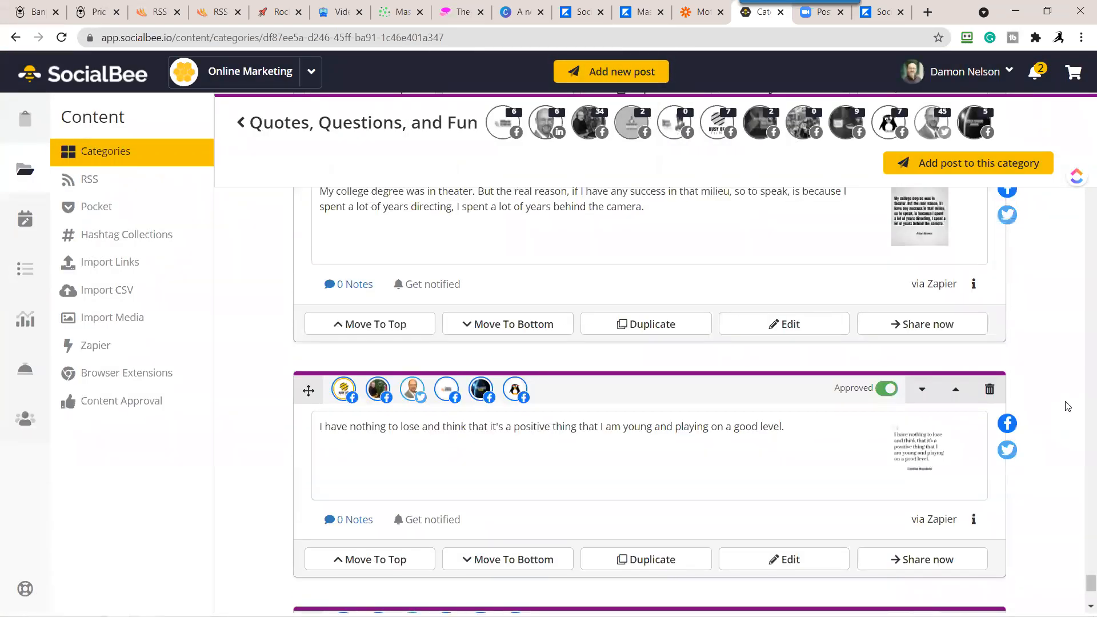
pyautogui.scroll(5, 1067, 406)
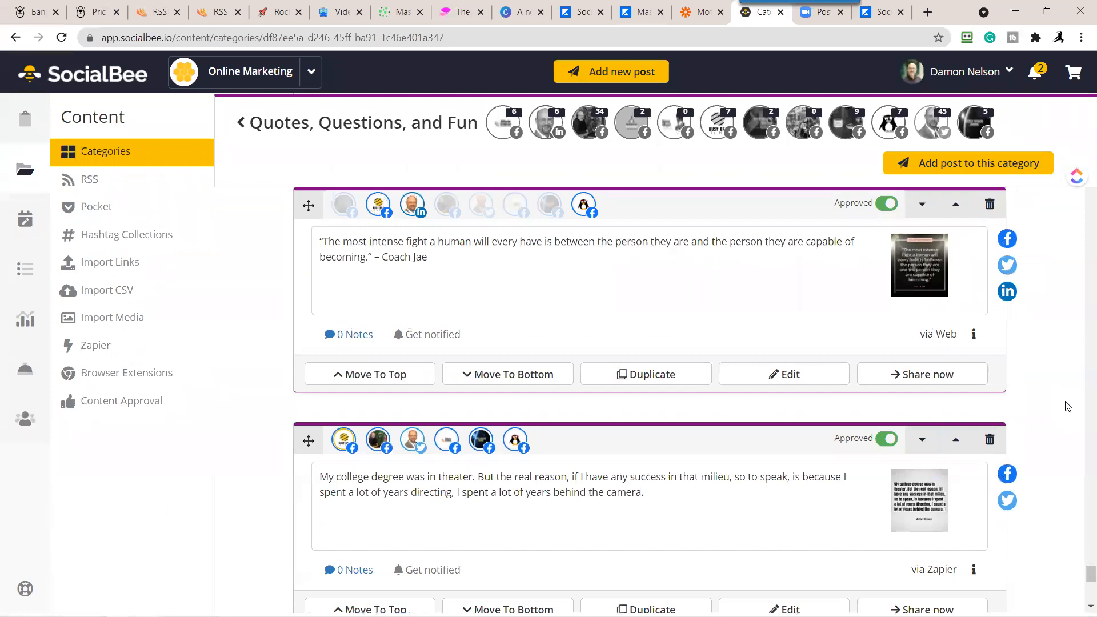
pyautogui.scroll(5, 1067, 406)
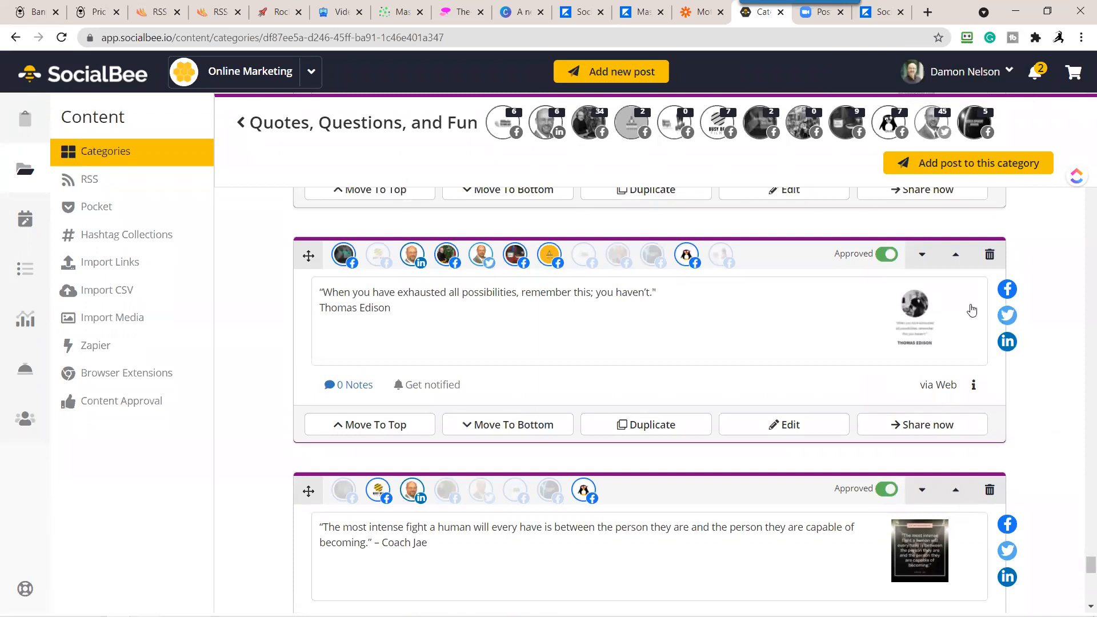
pyautogui.scroll(8, 1082, 355)
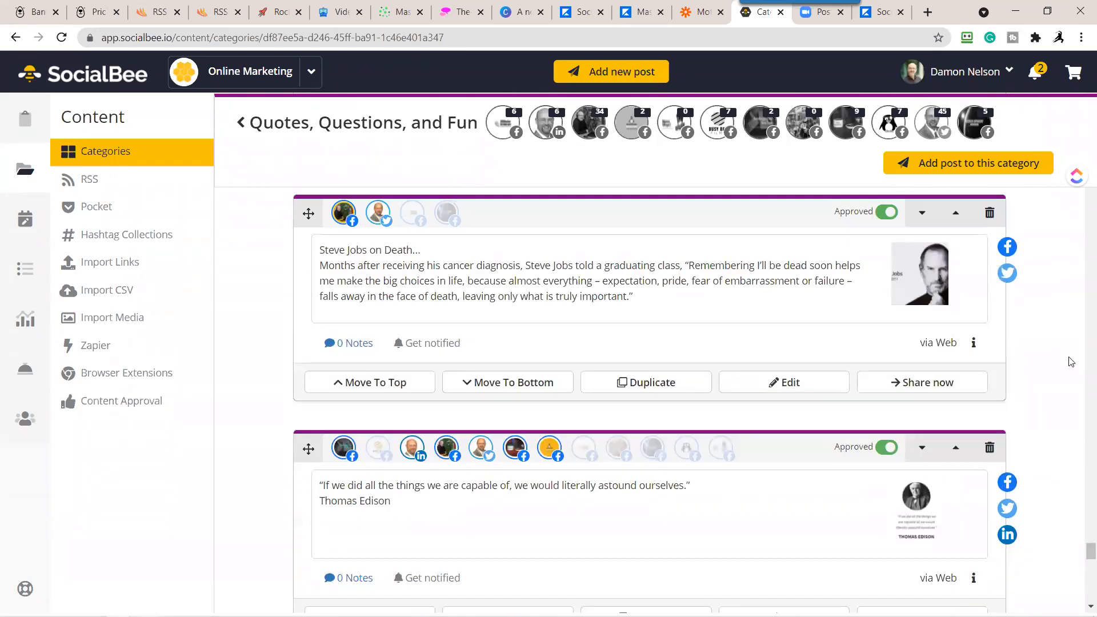
pyautogui.scroll(4, 1081, 551)
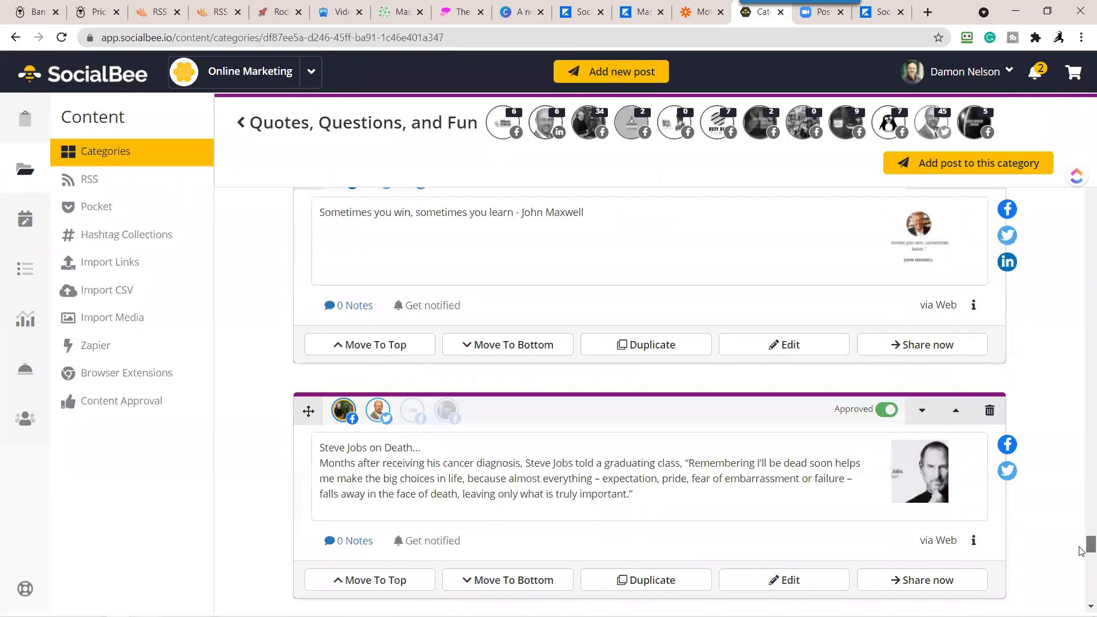
pyautogui.scroll(4, 1081, 552)
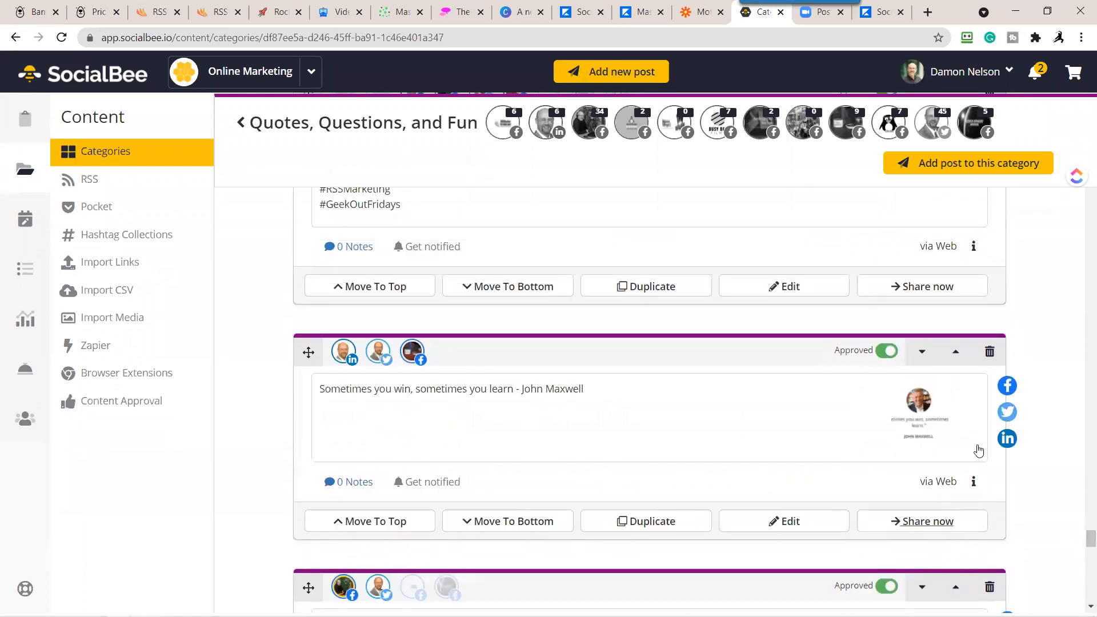
pyautogui.moveTo(1082, 537); pyautogui.dragTo(1082, 180)
pyautogui.scroll(6, 1063, 349)
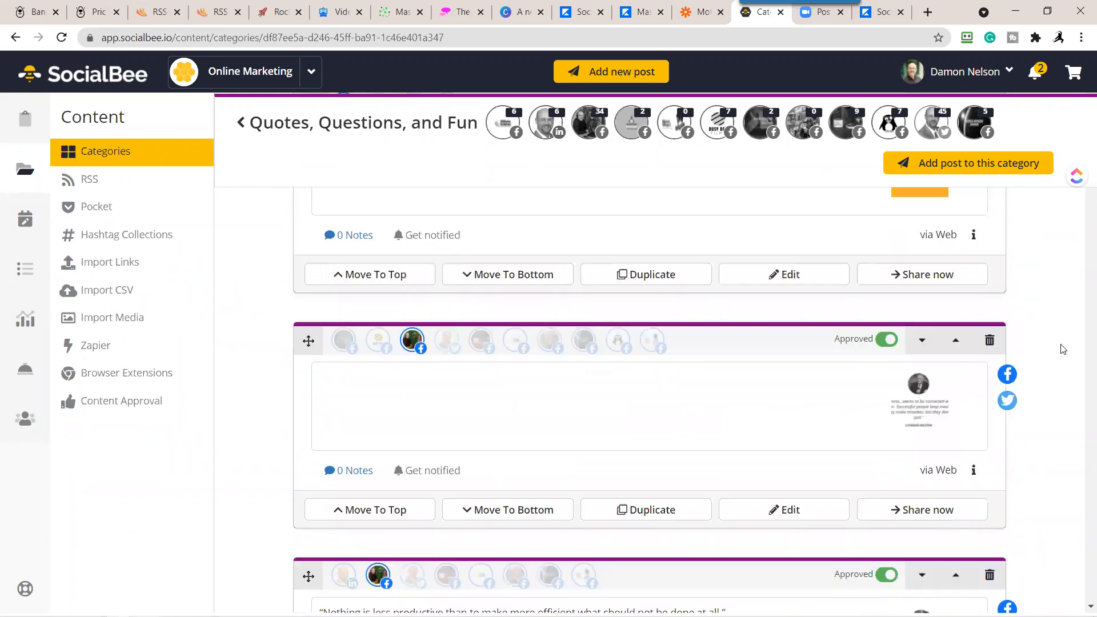
pyautogui.scroll(10, 1063, 348)
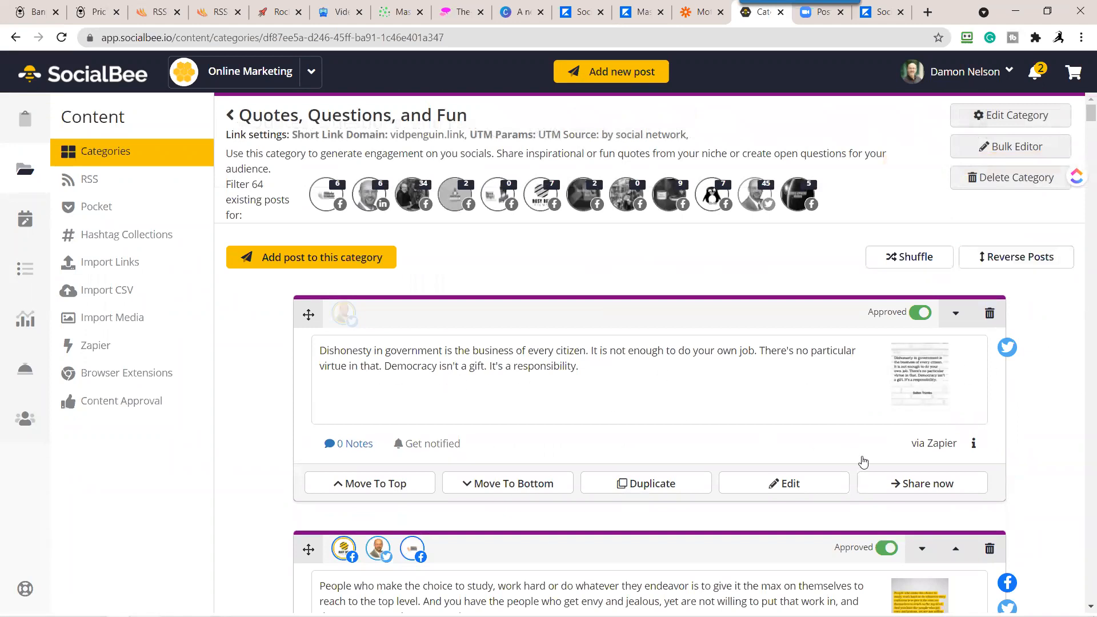
# Step: View the quote images of the category's first two posts at full size, closing each one after checking it
pyautogui.click(905, 387)
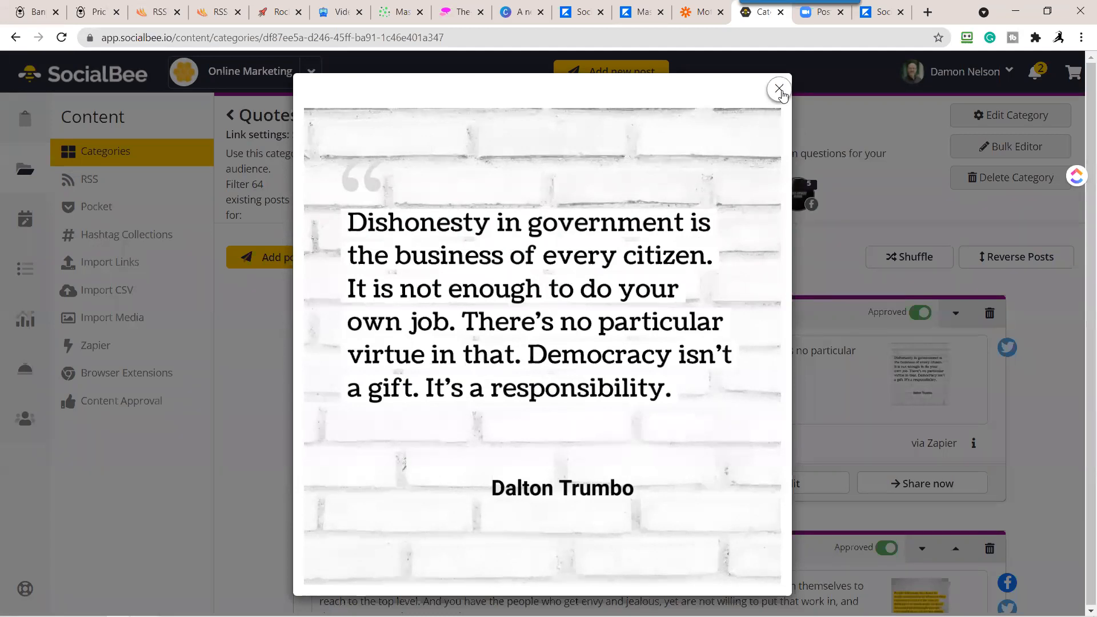
pyautogui.click(779, 88)
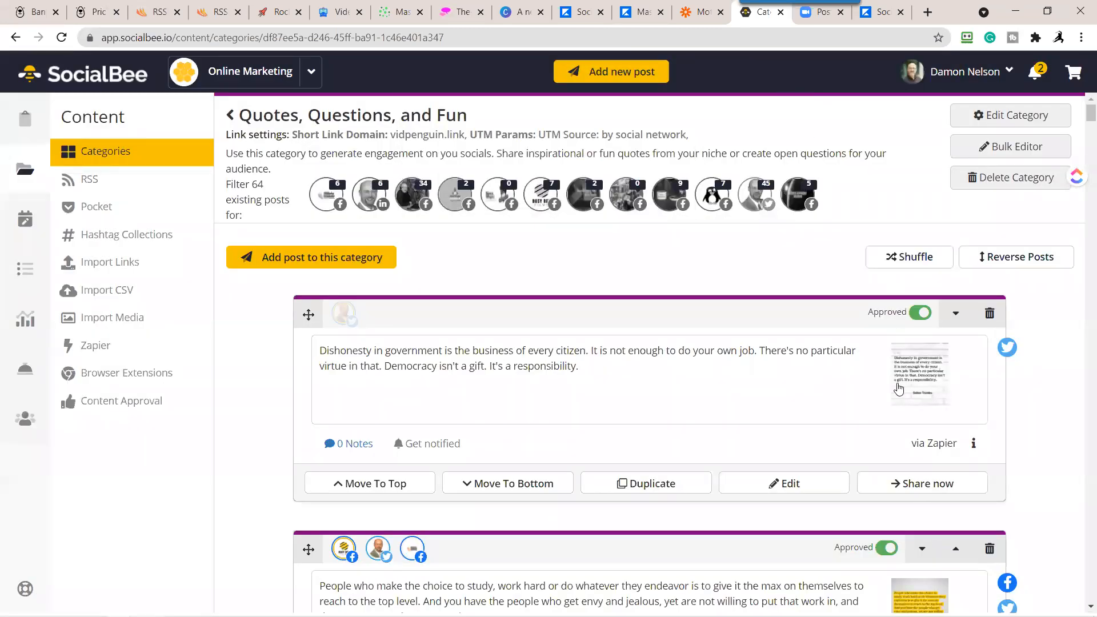
pyautogui.scroll(-1, 895, 386)
pyautogui.scroll(-2, 894, 387)
pyautogui.click(920, 456)
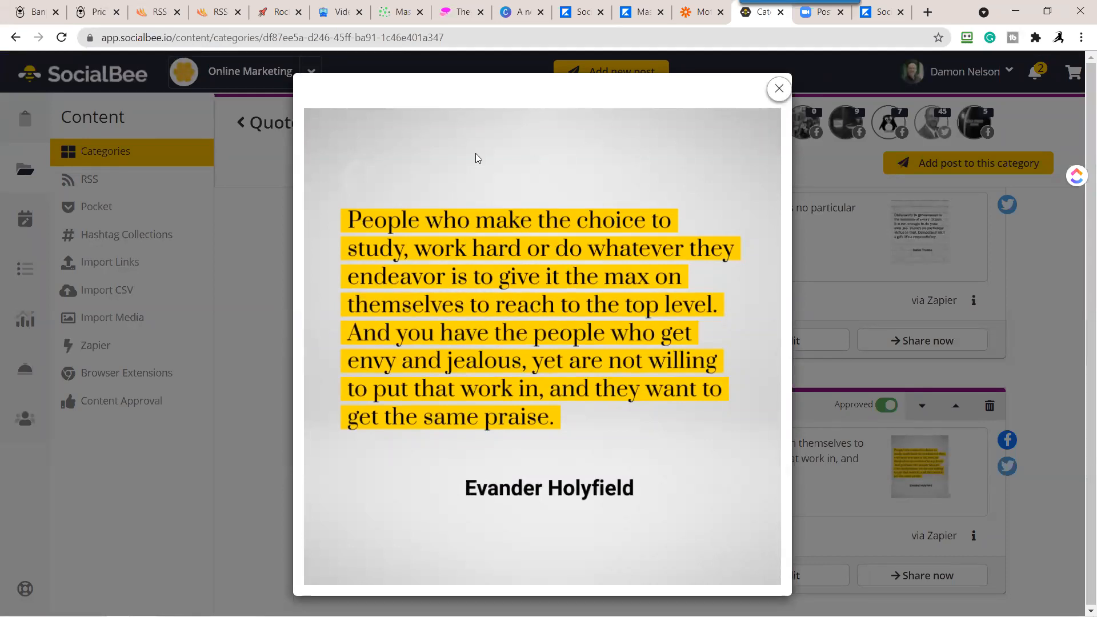
pyautogui.click(778, 90)
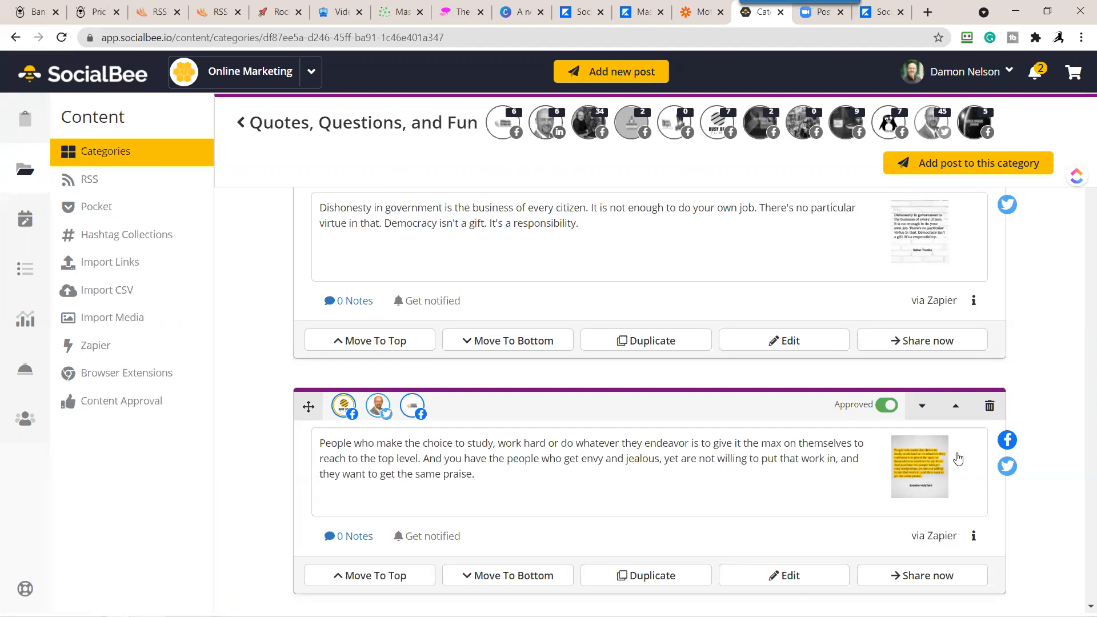
# Step: Share the highlighted "People who make the choice to study" quote post immediately to the Twitter profile and the RSSMasher Facebook group
pyautogui.scroll(-3, 925, 489)
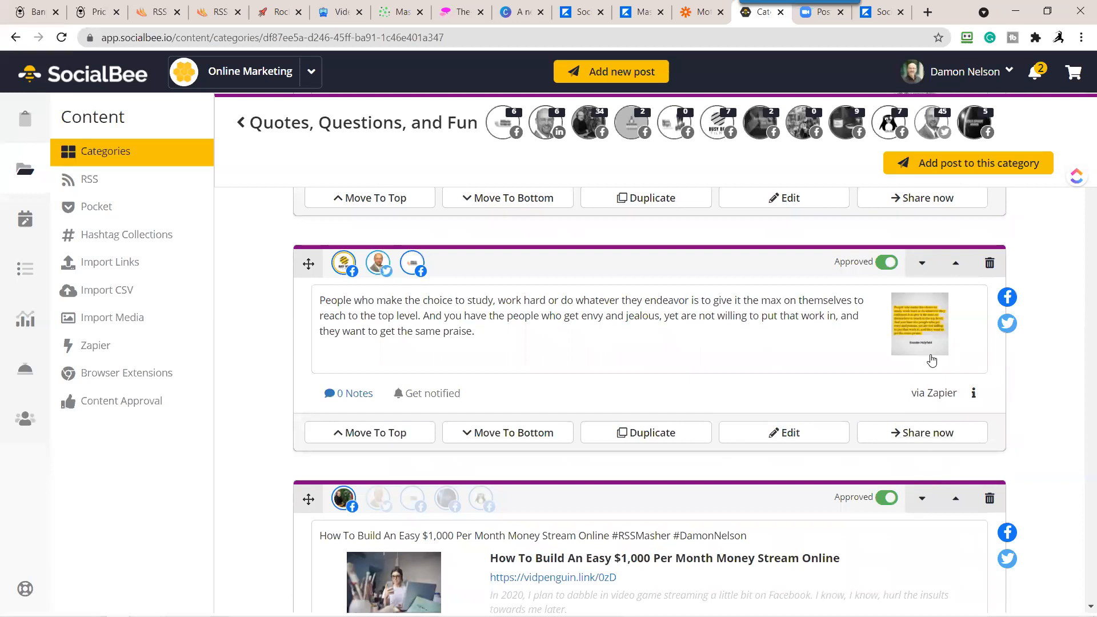
pyautogui.scroll(-3, 929, 363)
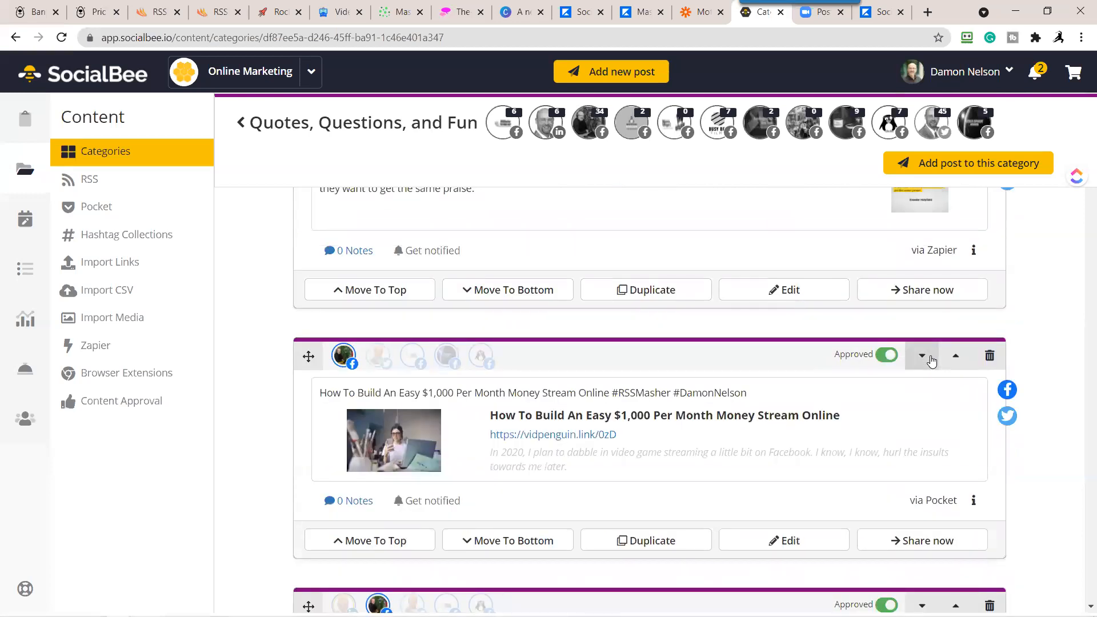
pyautogui.click(921, 355)
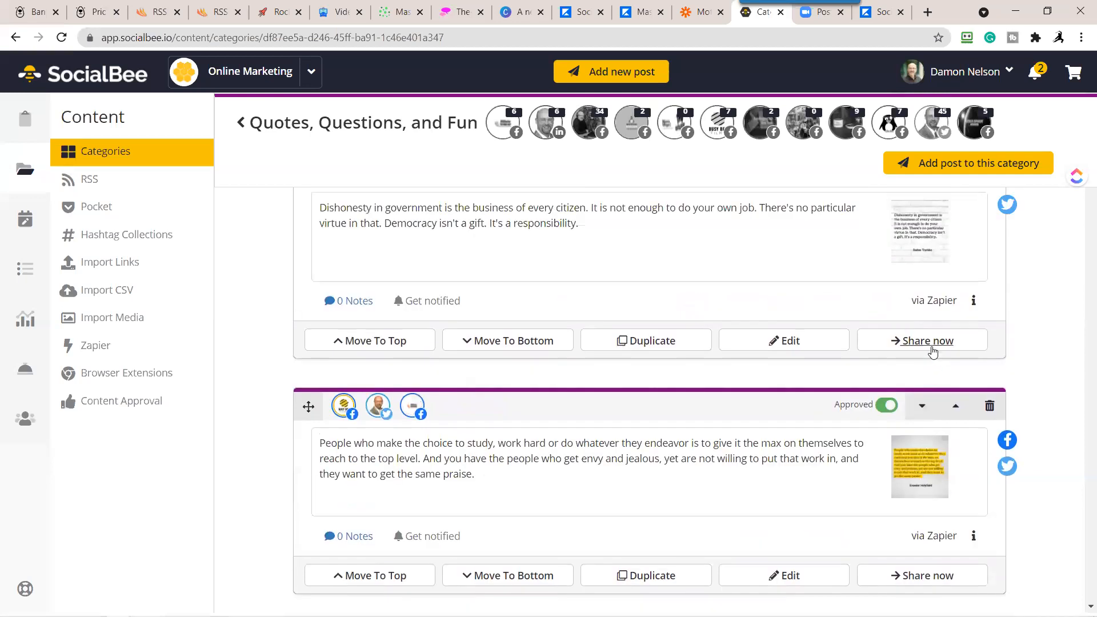
pyautogui.scroll(-3, 926, 346)
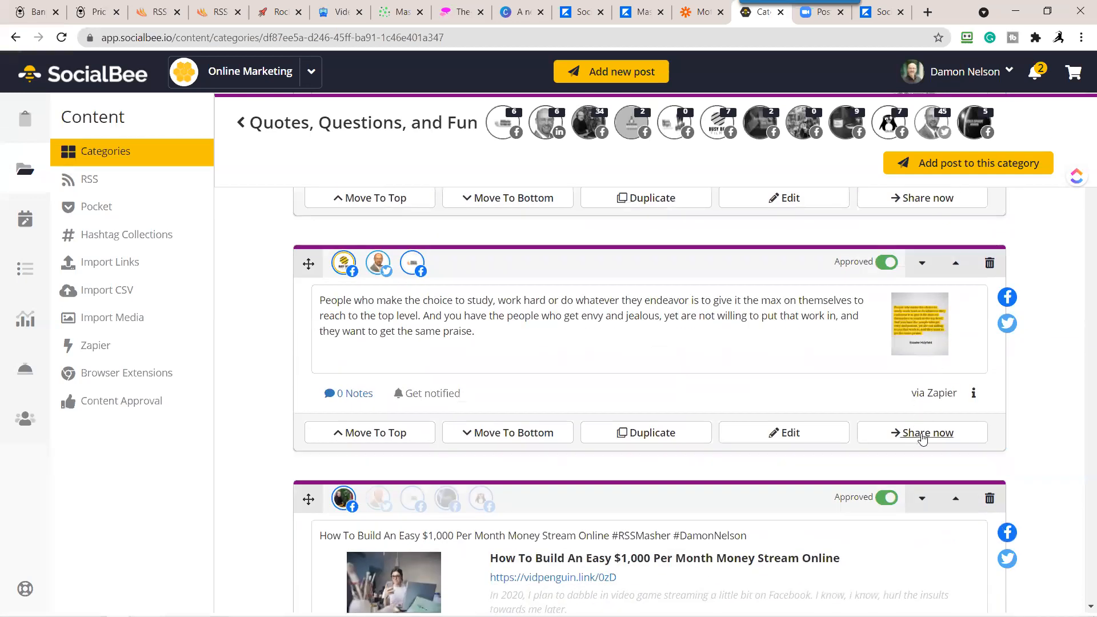
pyautogui.click(921, 435)
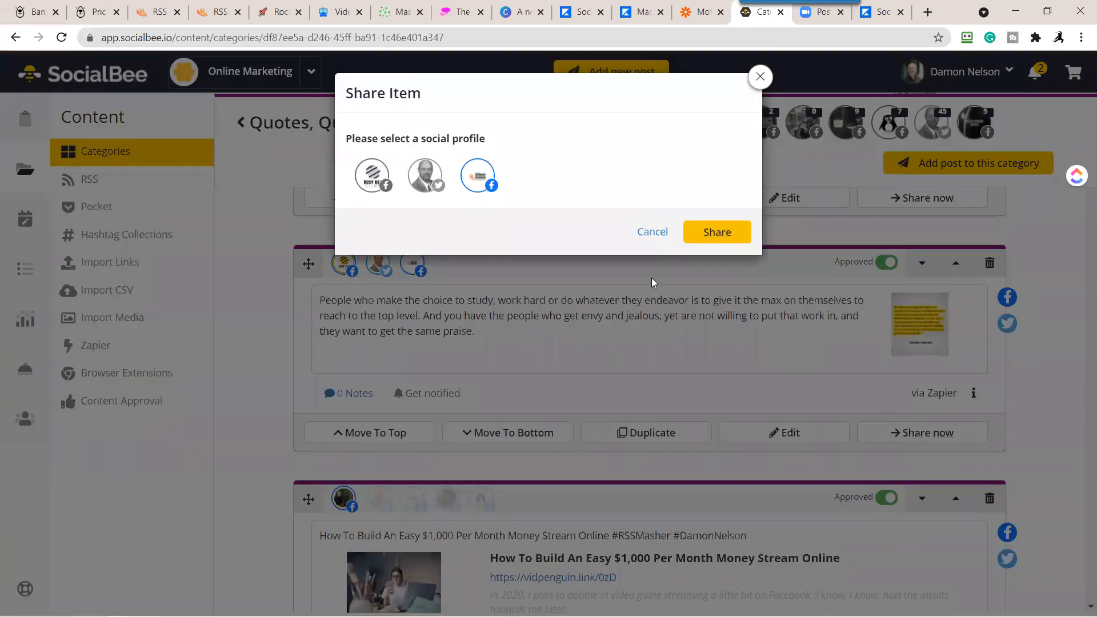
pyautogui.click(427, 179)
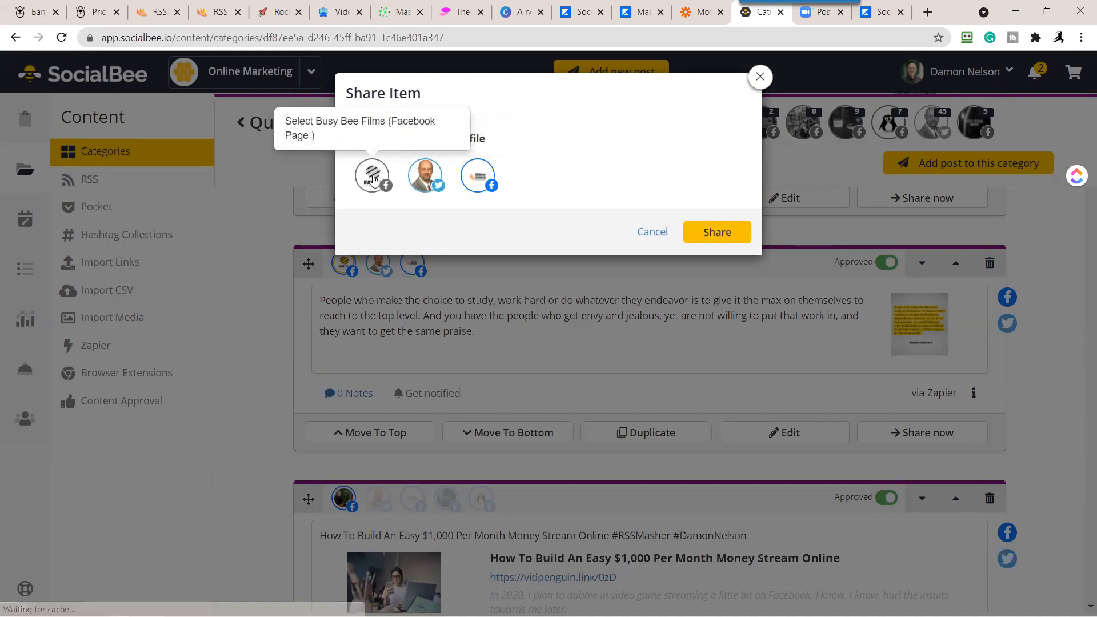
pyautogui.click(725, 236)
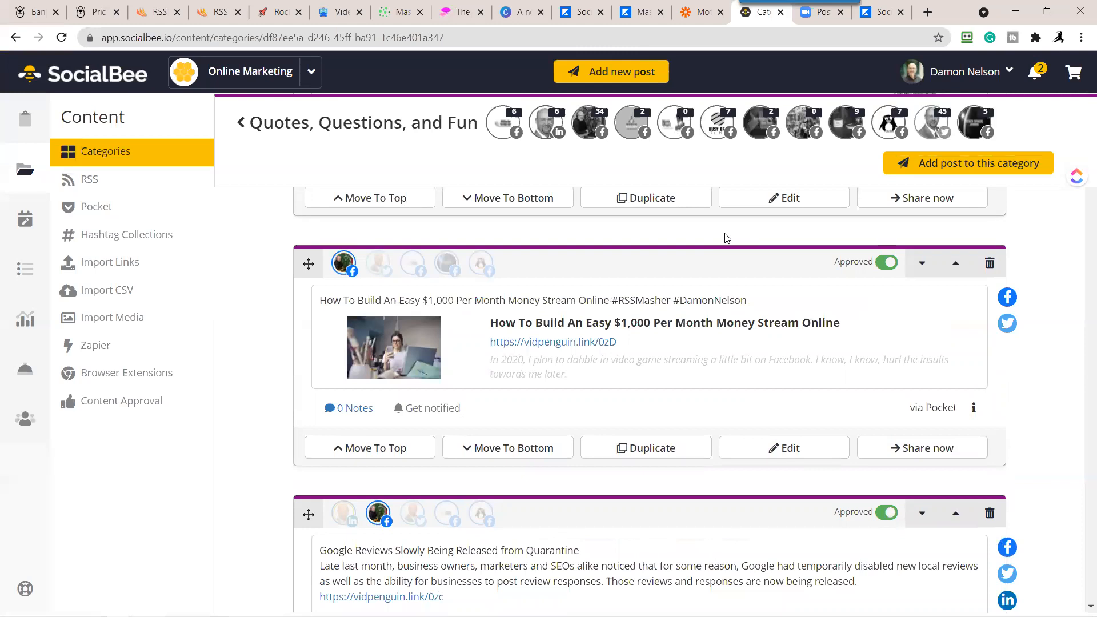
# Step: Open the RSSMasher Facebook group in a new tab and examine the newly shared quote post and its image
pyautogui.click(927, 12)
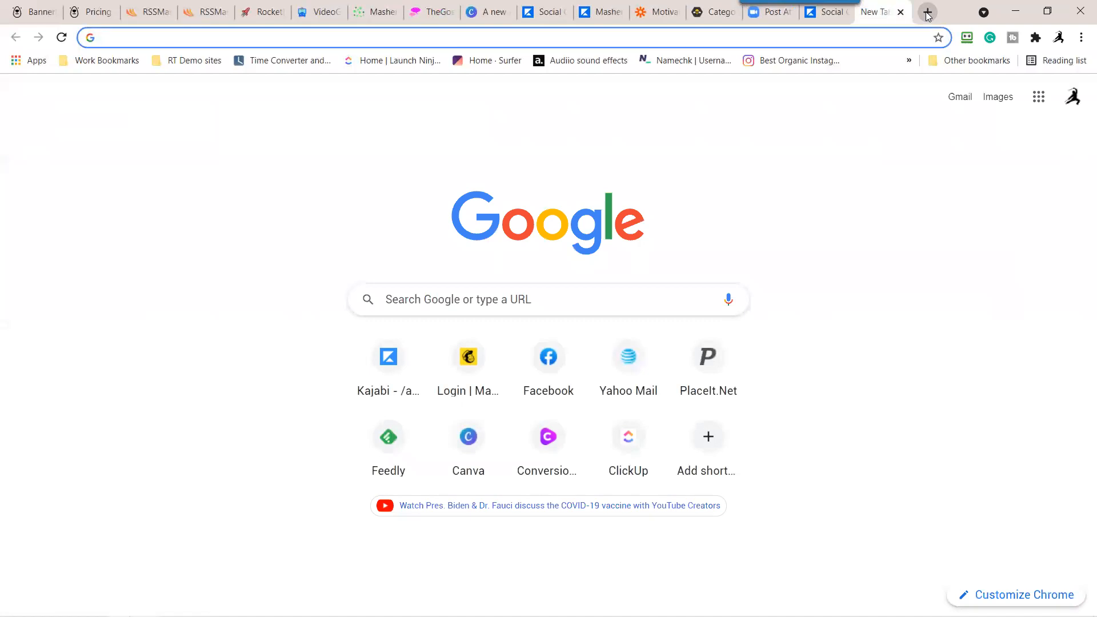
pyautogui.write('facebook.com')
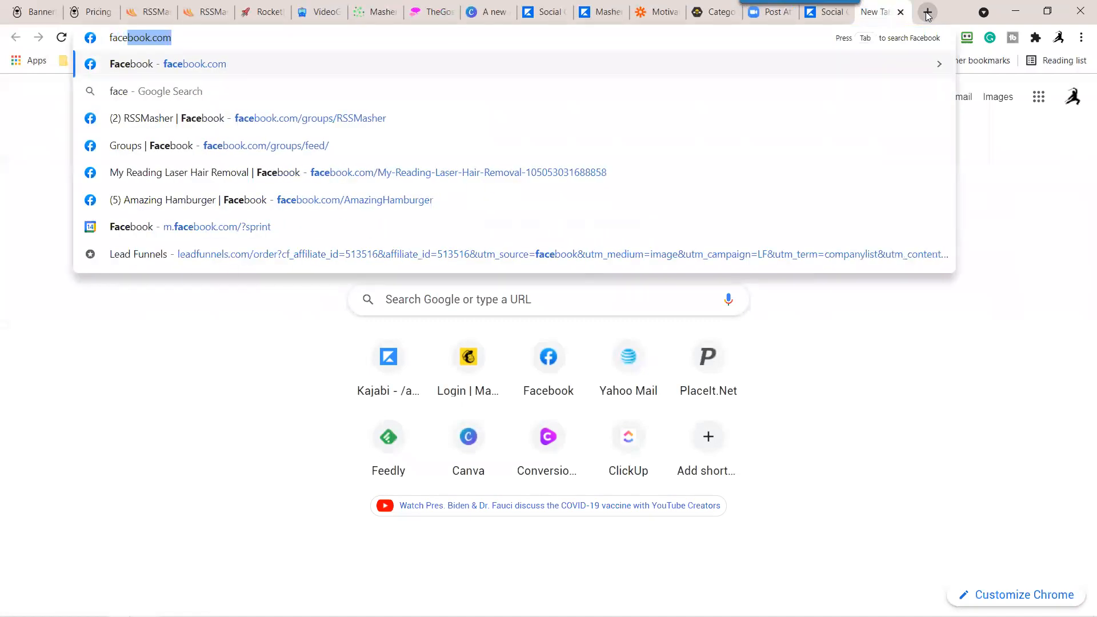
pyautogui.click(318, 120)
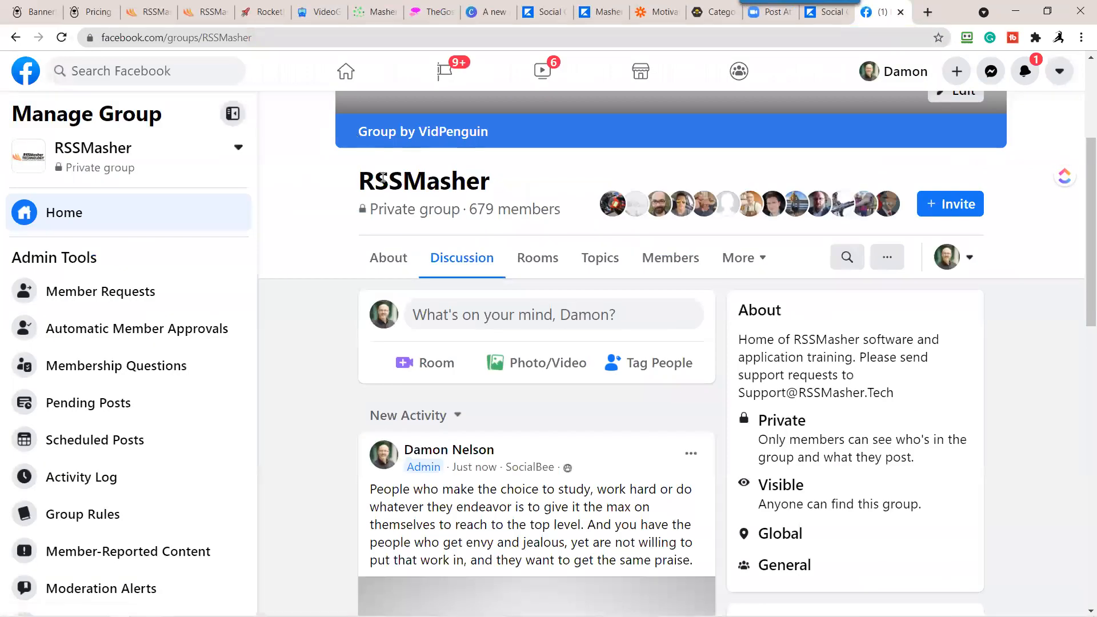
pyautogui.scroll(-5, 383, 178)
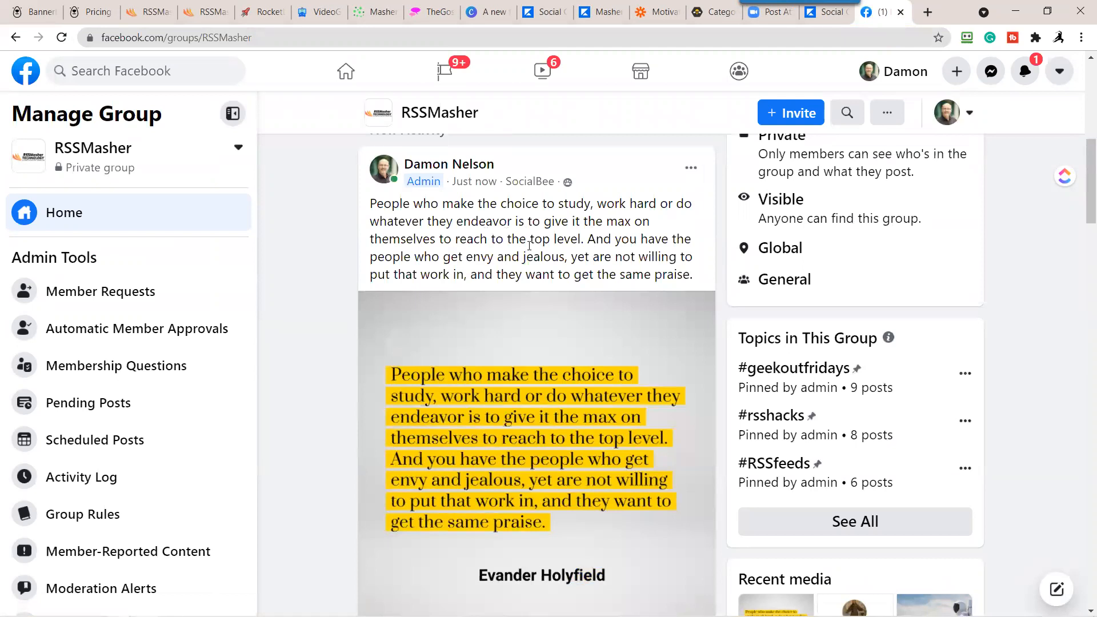
pyautogui.scroll(-2, 583, 274)
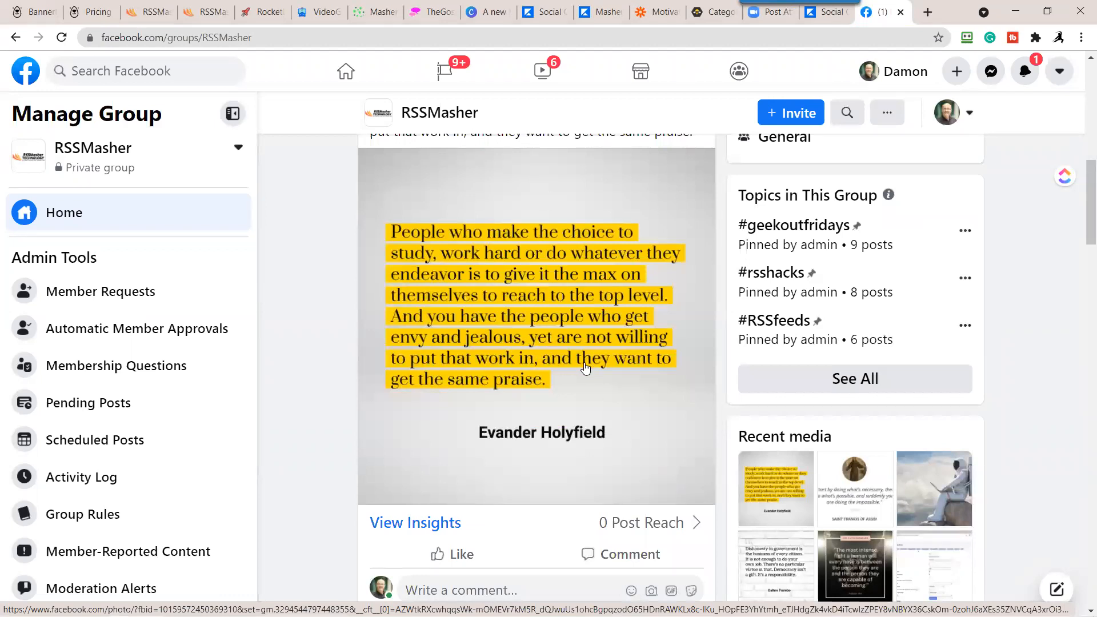
pyautogui.scroll(-1, 605, 387)
pyautogui.scroll(-4, 605, 386)
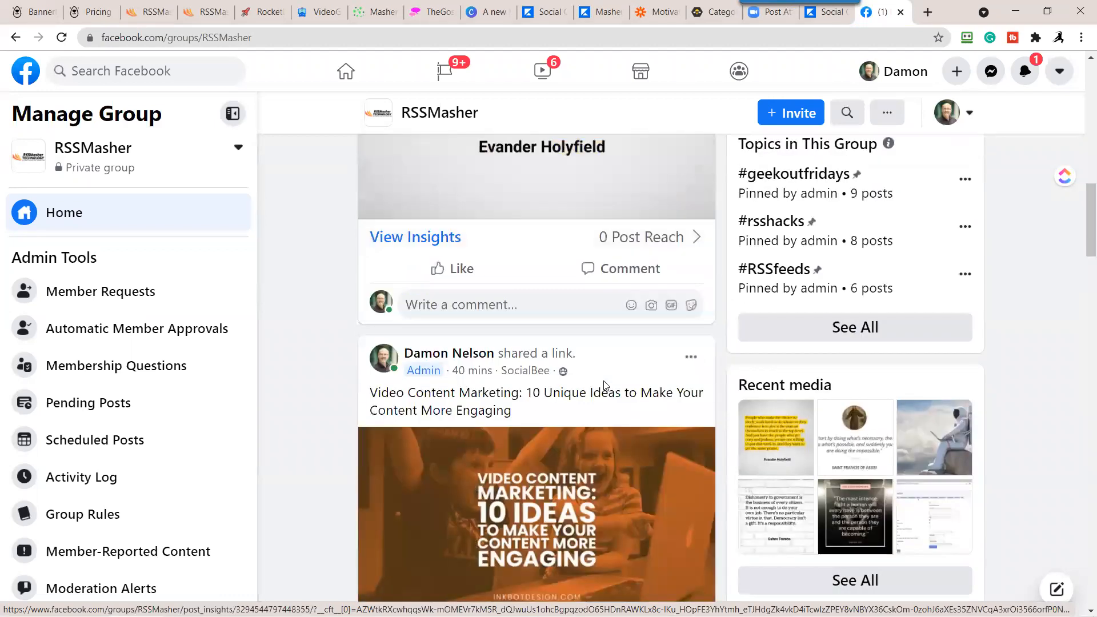
pyautogui.scroll(6, 605, 387)
pyautogui.scroll(2, 605, 387)
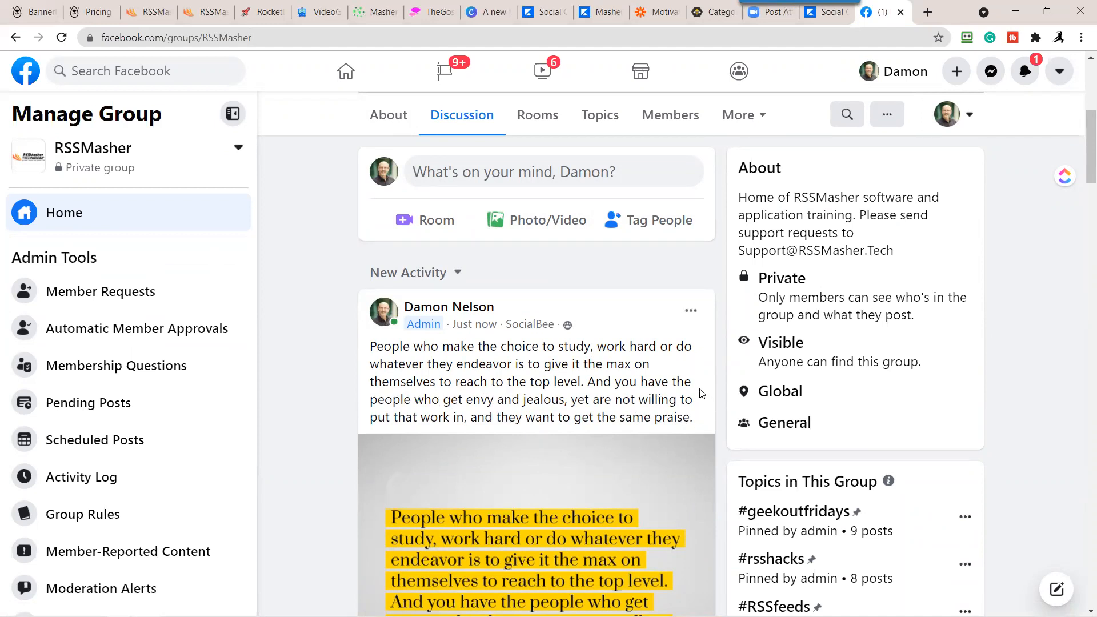
pyautogui.scroll(-2, 700, 397)
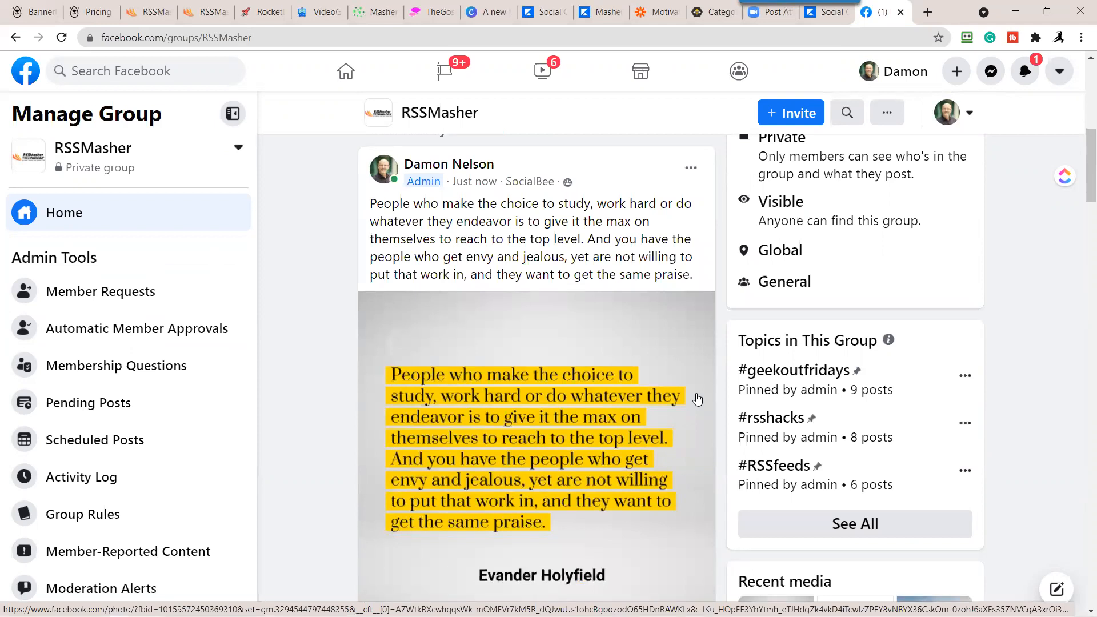
pyautogui.scroll(-2, 591, 431)
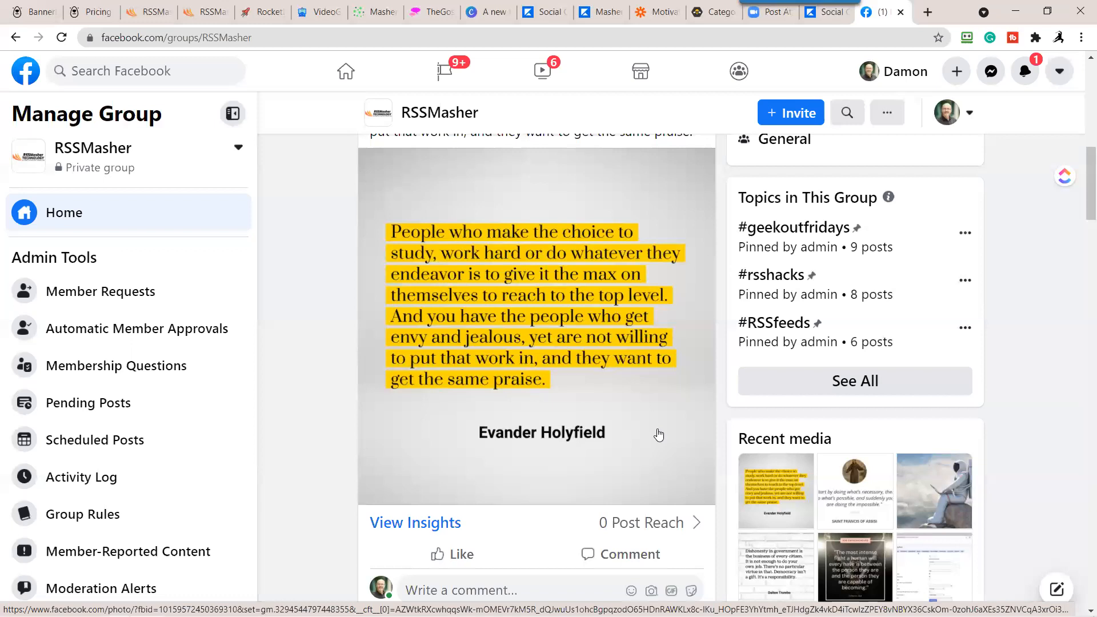
# Step: Switch to RSSMasher, save the Motivational Quotes schedule and finish editing it to return to the schedule list
pyautogui.click(132, 13)
pyautogui.scroll(5, 702, 453)
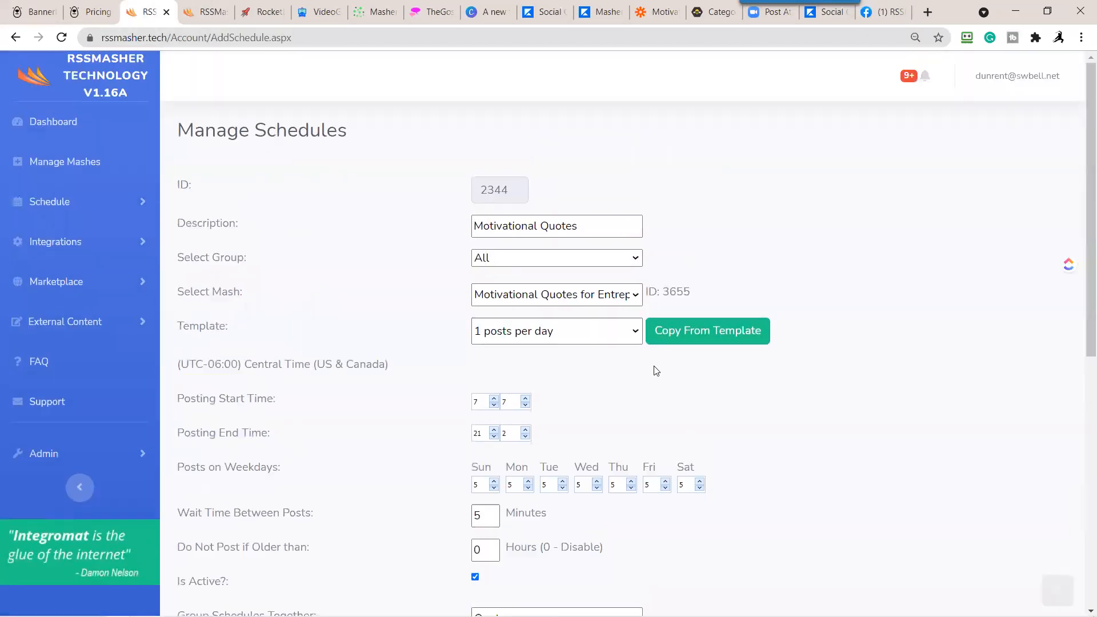
pyautogui.scroll(-1, 797, 427)
pyautogui.scroll(1, 798, 425)
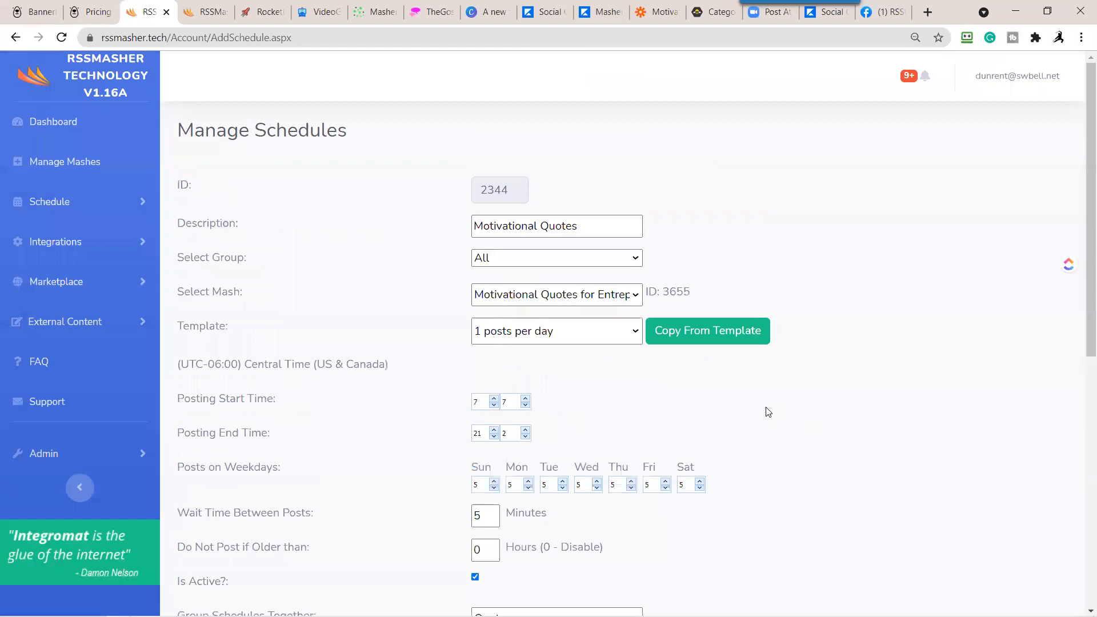
pyautogui.scroll(-5, 800, 420)
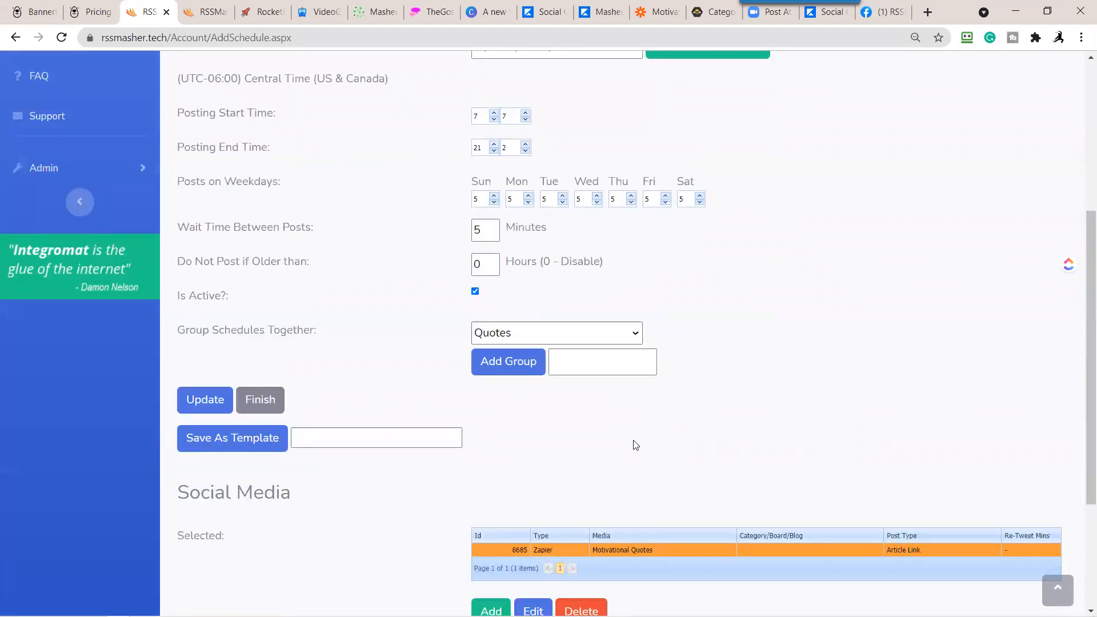
pyautogui.click(213, 401)
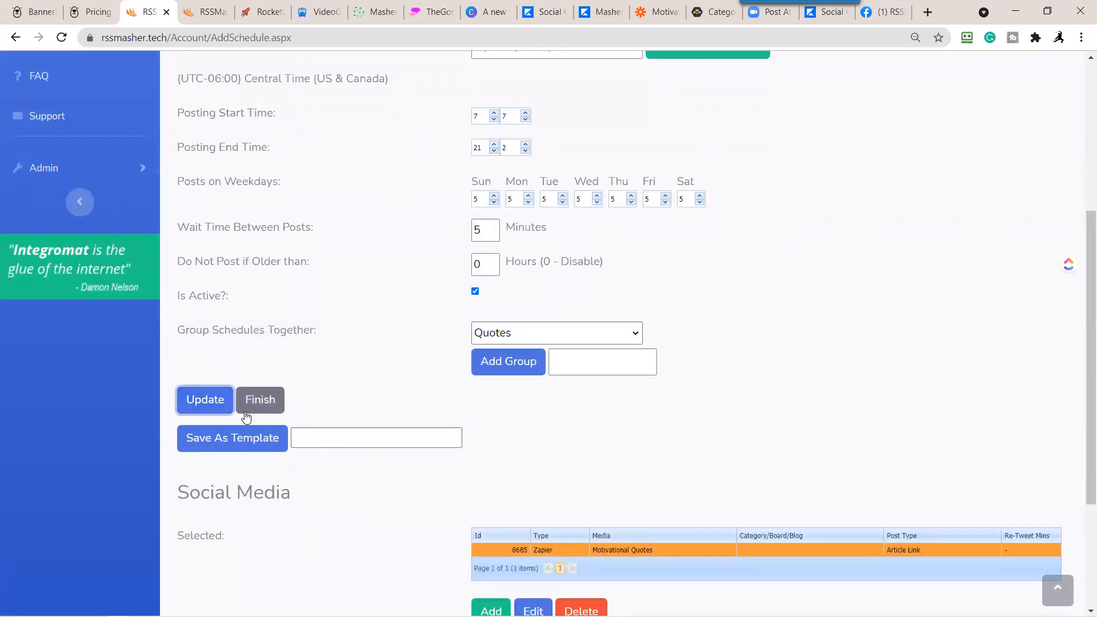
pyautogui.click(256, 409)
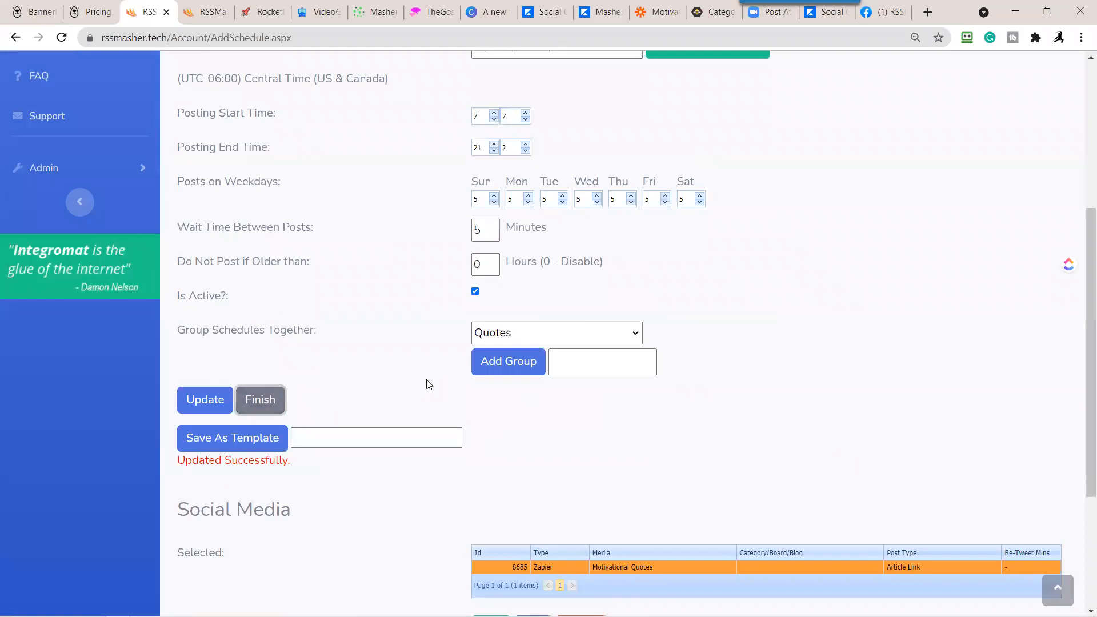
pyautogui.scroll(2, 118, 237)
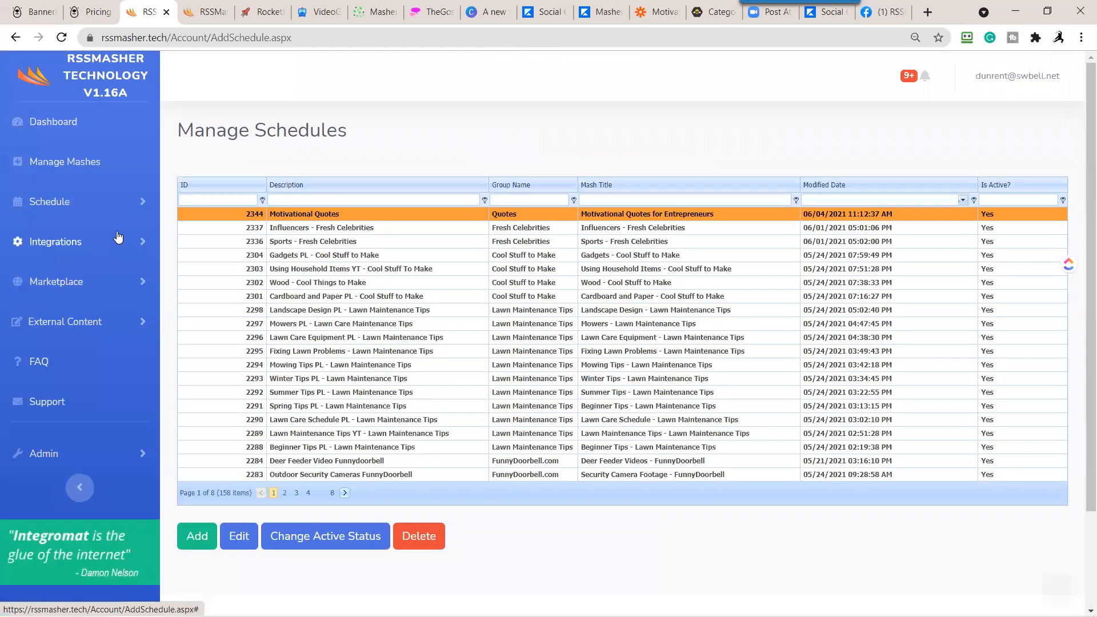
# Step: Open the schedule's Post Data, filter it by the Quotes group, and review the post statuses and dates
pyautogui.click(46, 207)
pyautogui.click(65, 290)
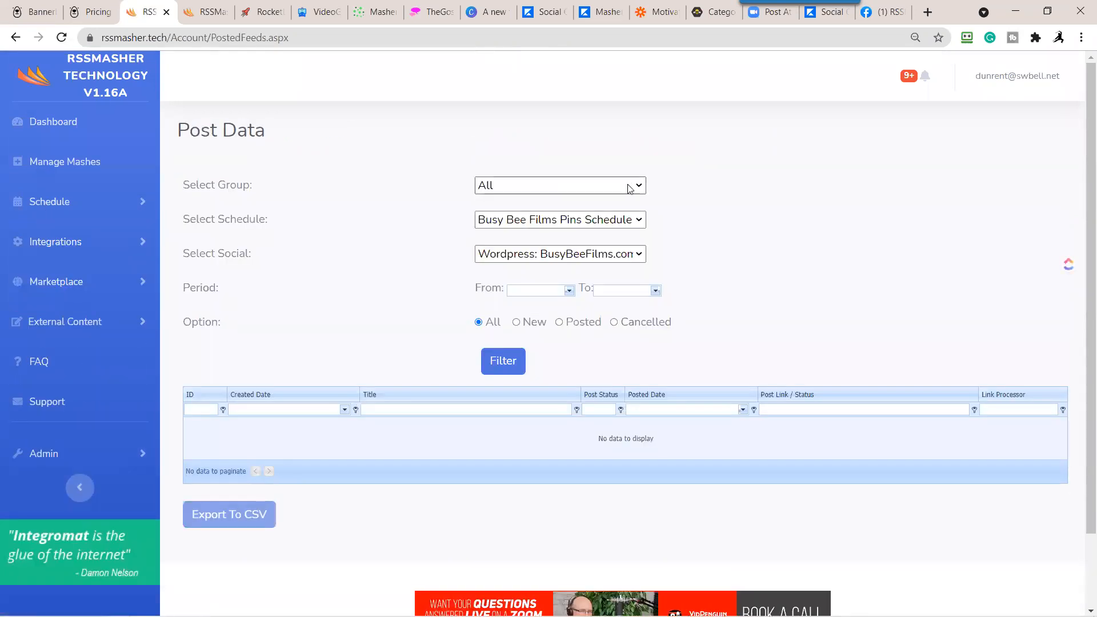
pyautogui.click(630, 186)
pyautogui.moveTo(641, 227); pyautogui.dragTo(636, 408)
pyautogui.click(495, 507)
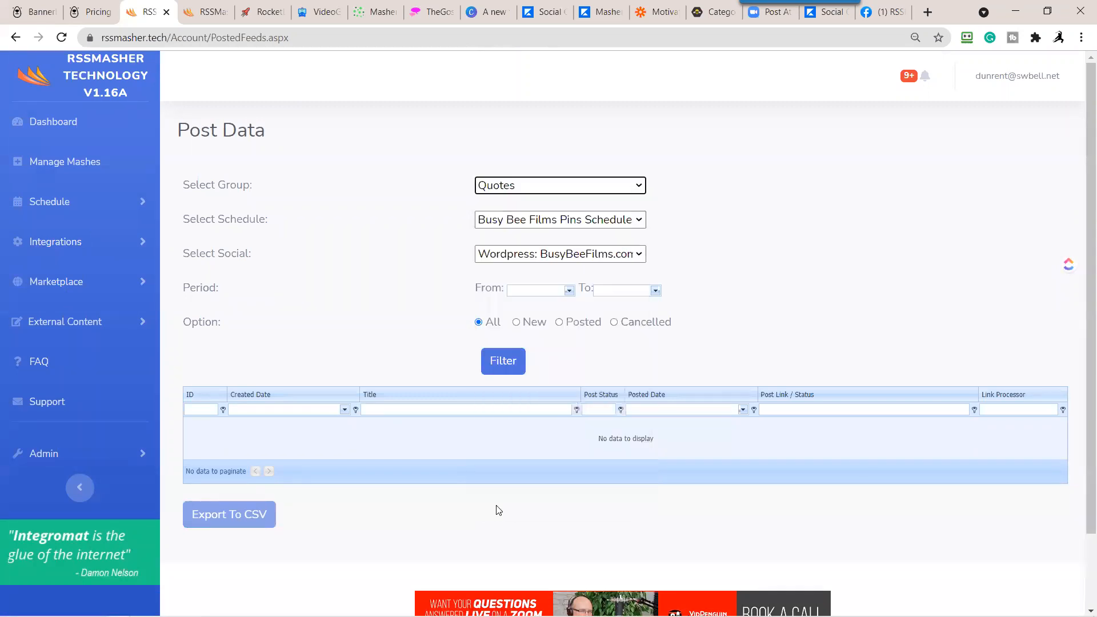
pyautogui.click(498, 369)
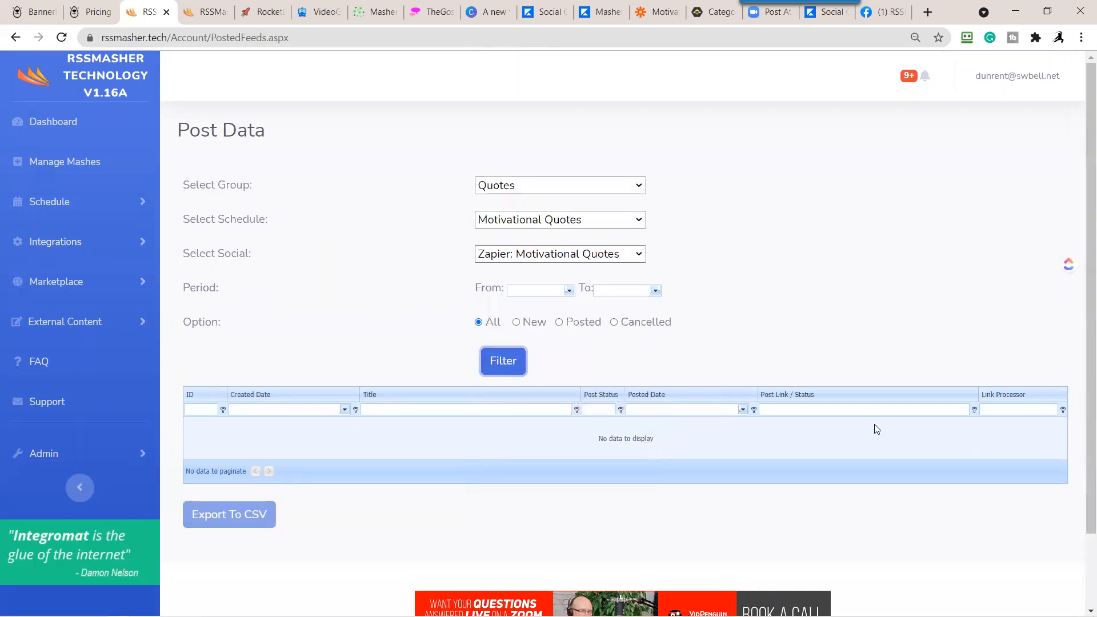
pyautogui.scroll(-3, 913, 311)
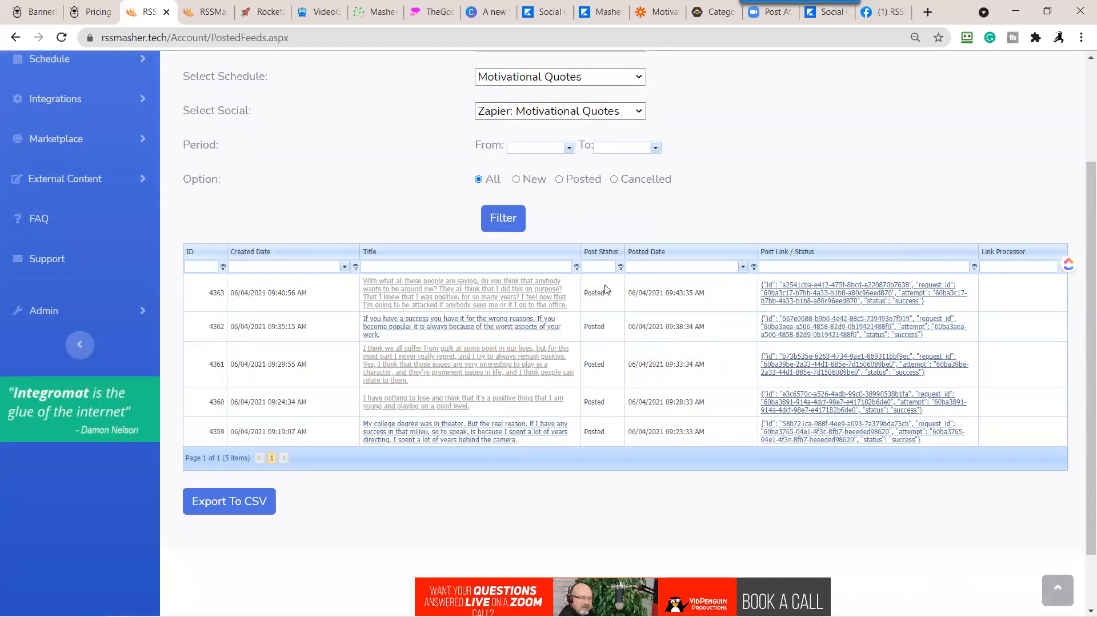
pyautogui.scroll(3, 619, 316)
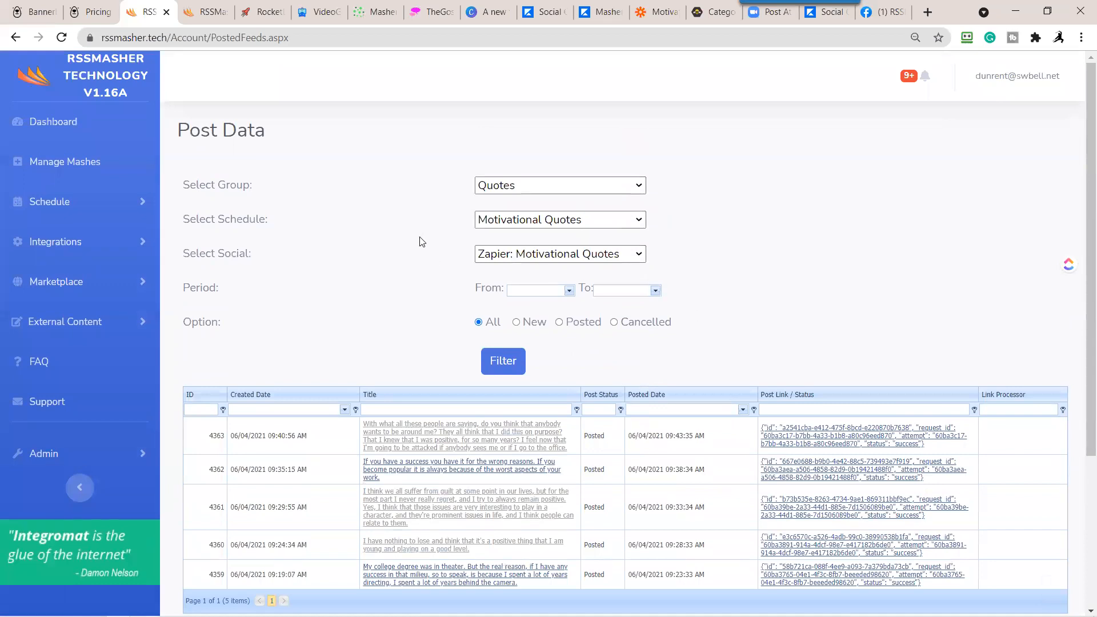
# Step: Open the Collected Data and filter it by the Quotes group to list the mash's collected quotes
pyautogui.click(55, 209)
pyautogui.click(57, 265)
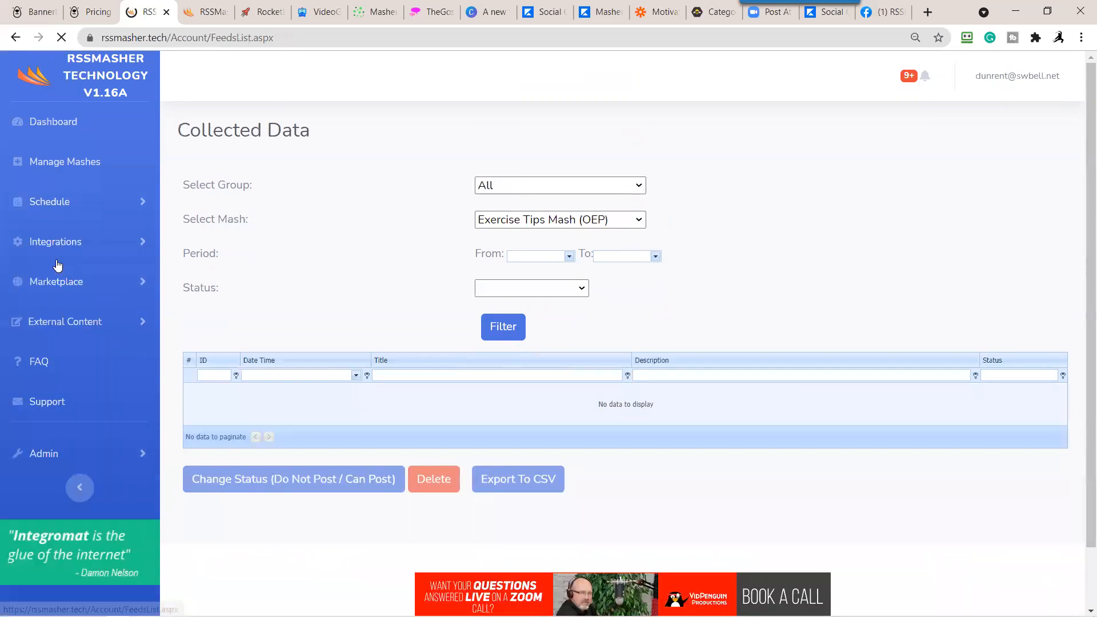
pyautogui.click(601, 187)
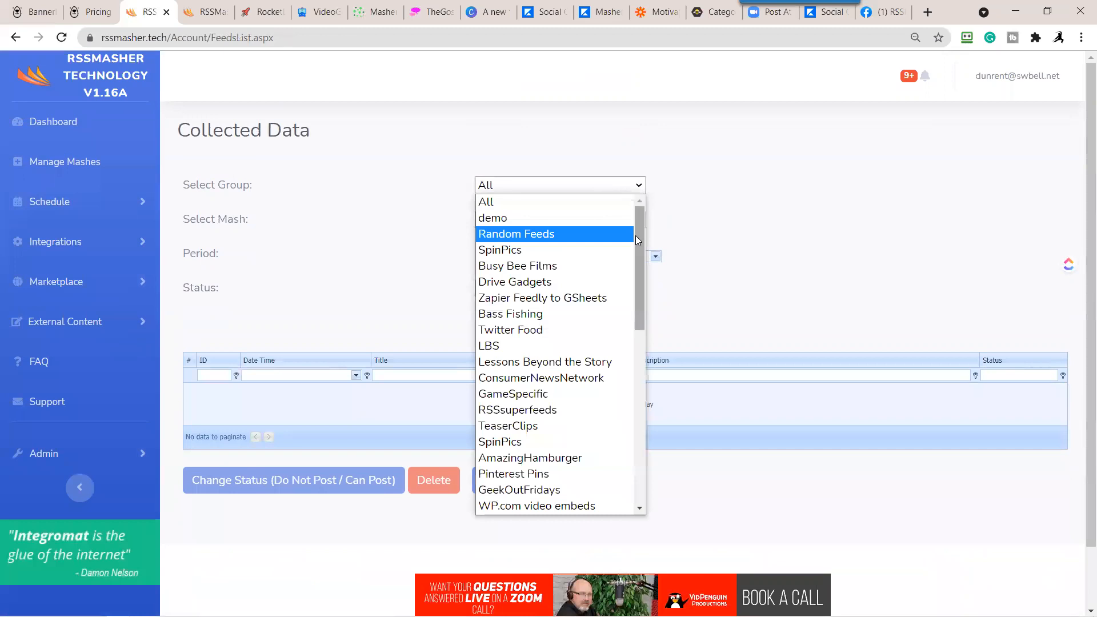
pyautogui.moveTo(635, 235); pyautogui.dragTo(644, 456)
pyautogui.click(540, 504)
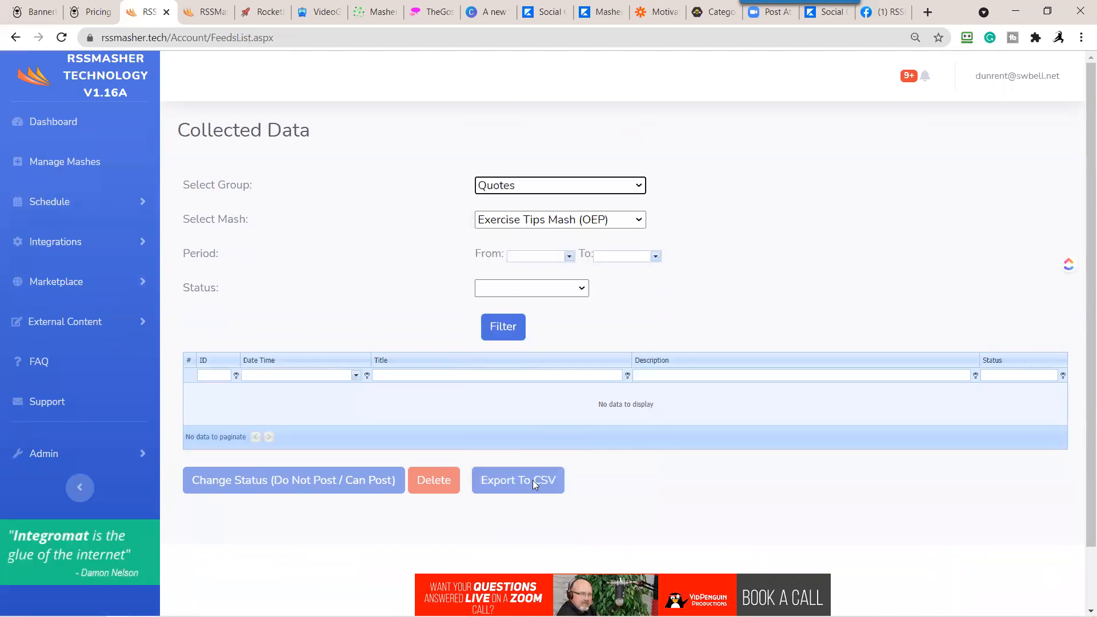
pyautogui.click(513, 330)
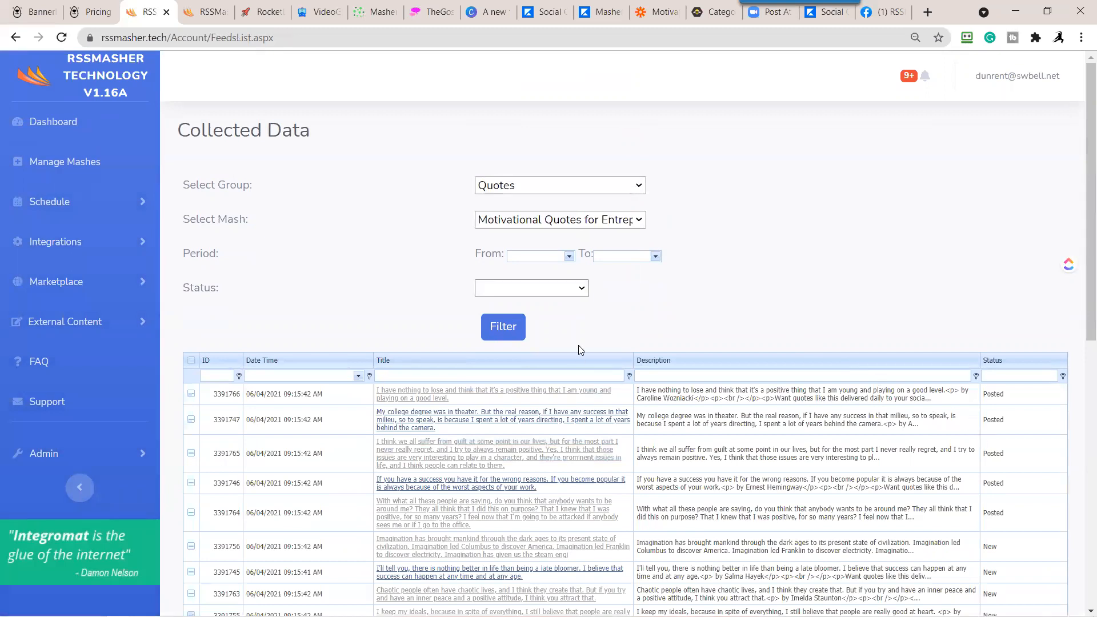
# Step: Narrow the collected quotes to those with the status New
pyautogui.click(580, 289)
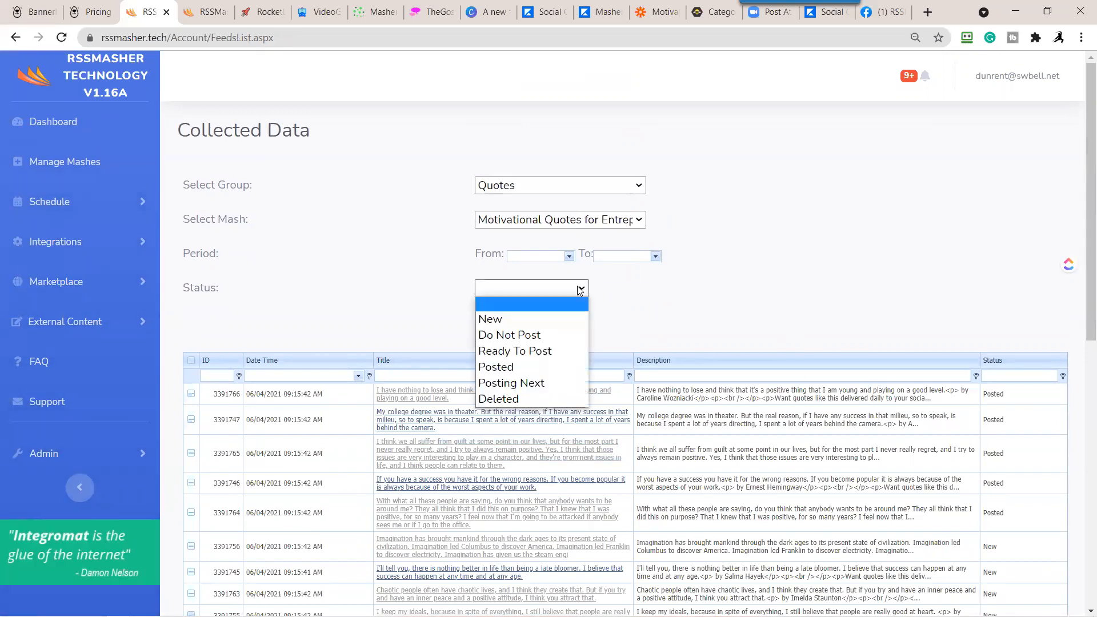
pyautogui.click(525, 315)
pyautogui.click(502, 327)
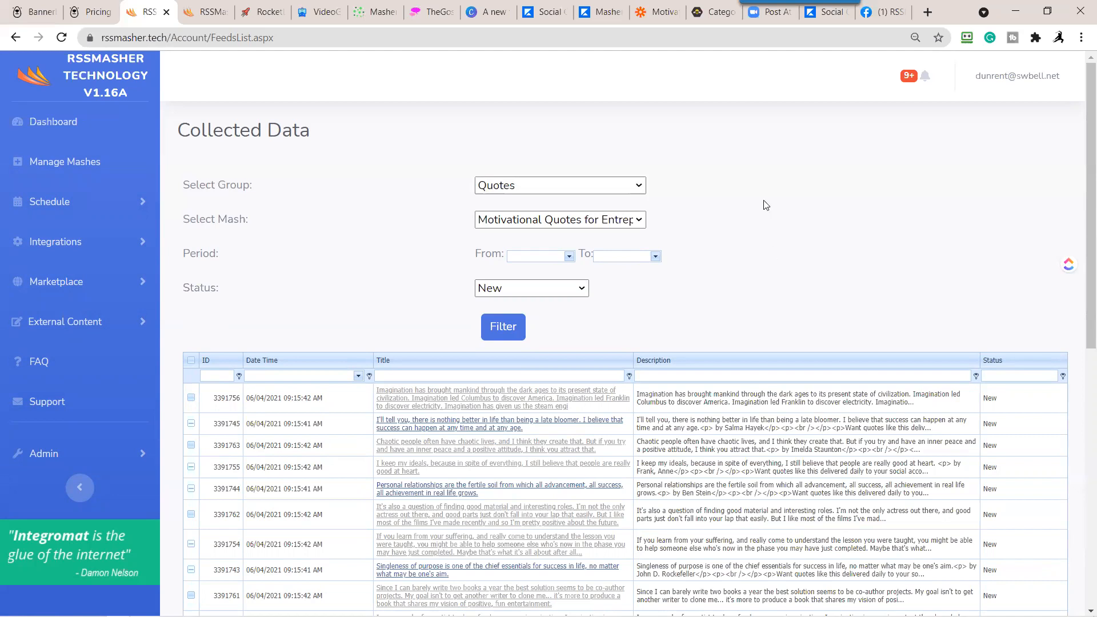
# Step: Switch to SocialBee and examine the quote posts that came in via Zapier at the end of the Quotes, Questions, and Fun category
pyautogui.click(709, 13)
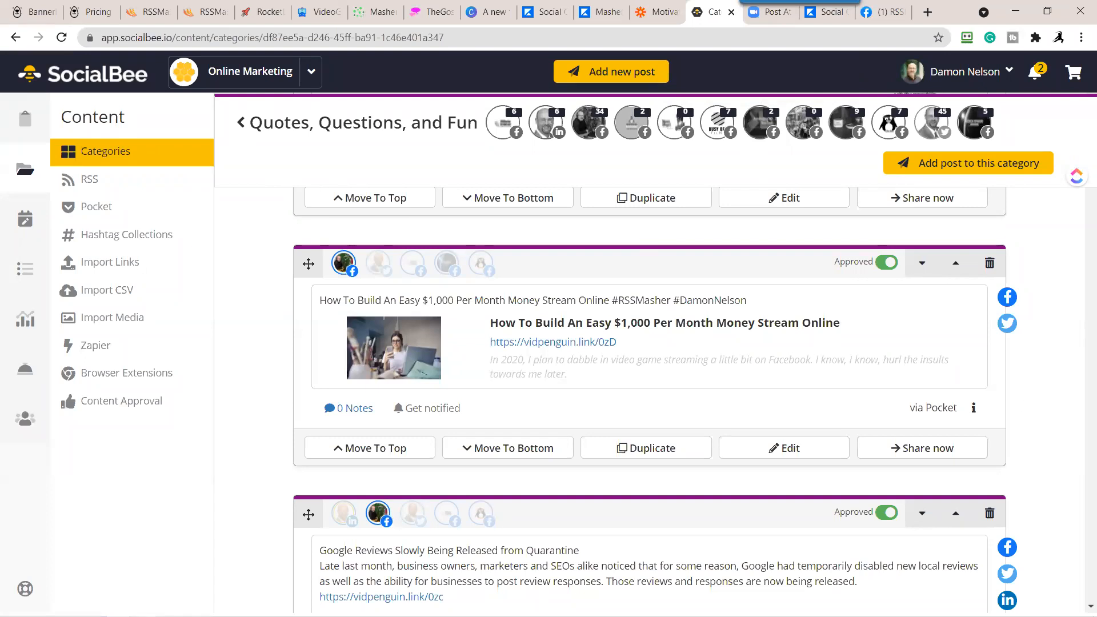
pyautogui.scroll(-5, 987, 407)
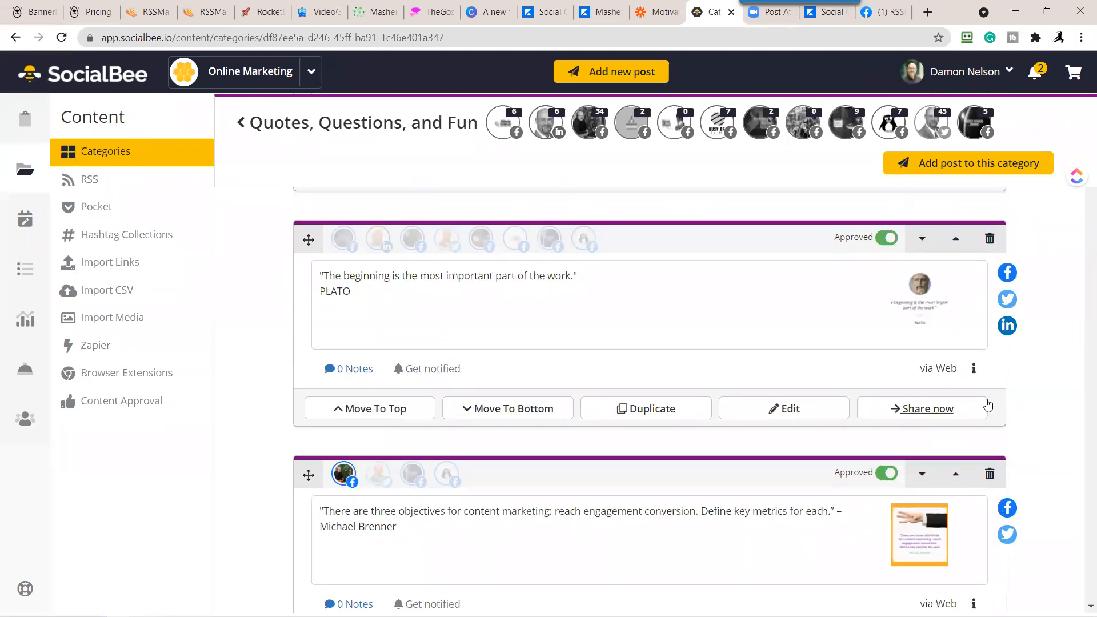
pyautogui.scroll(-5, 986, 407)
pyautogui.scroll(-10, 1058, 447)
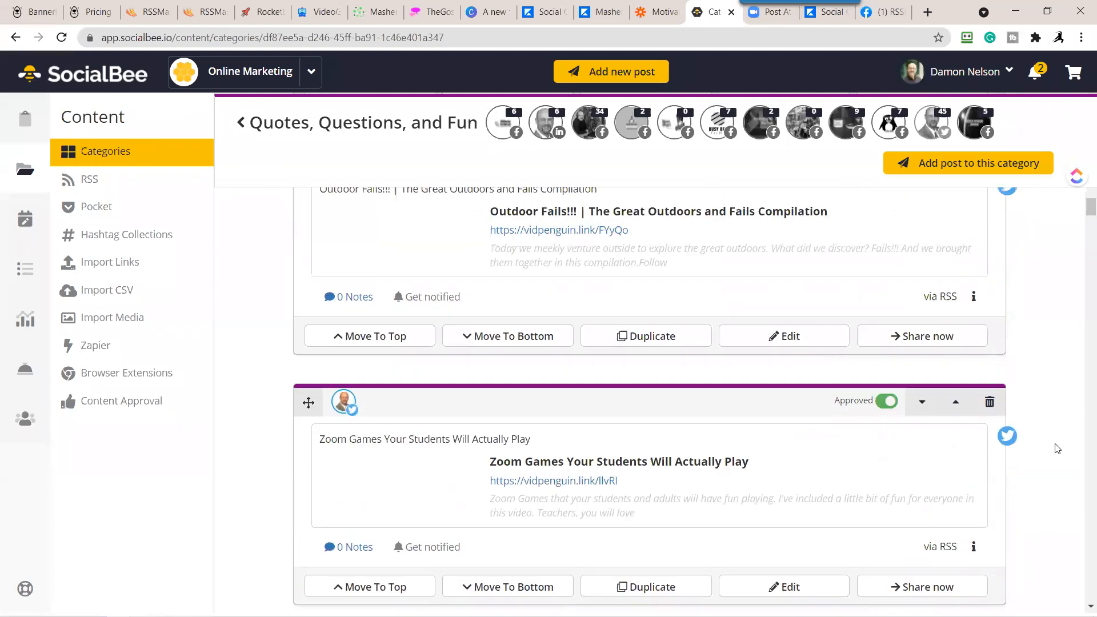
pyautogui.moveTo(1082, 226); pyautogui.dragTo(1081, 605)
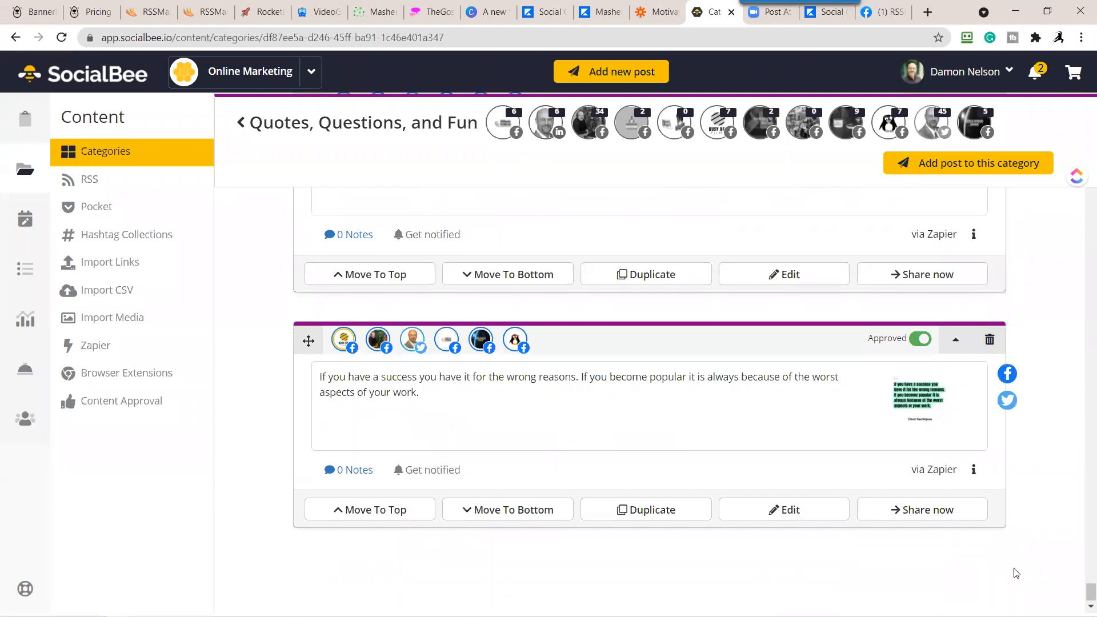
pyautogui.scroll(2, 809, 462)
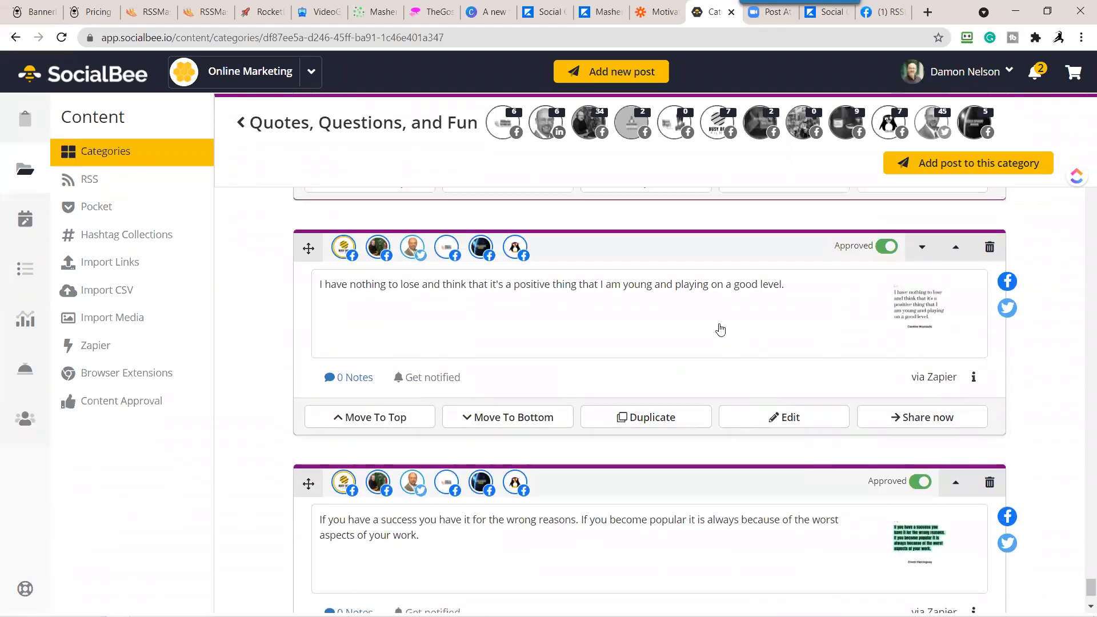
pyautogui.scroll(4, 741, 335)
# Step: Inspect the "My college degree was in theater" quote post in the editor, cancel the editing and delete that post from the category
pyautogui.click(680, 352)
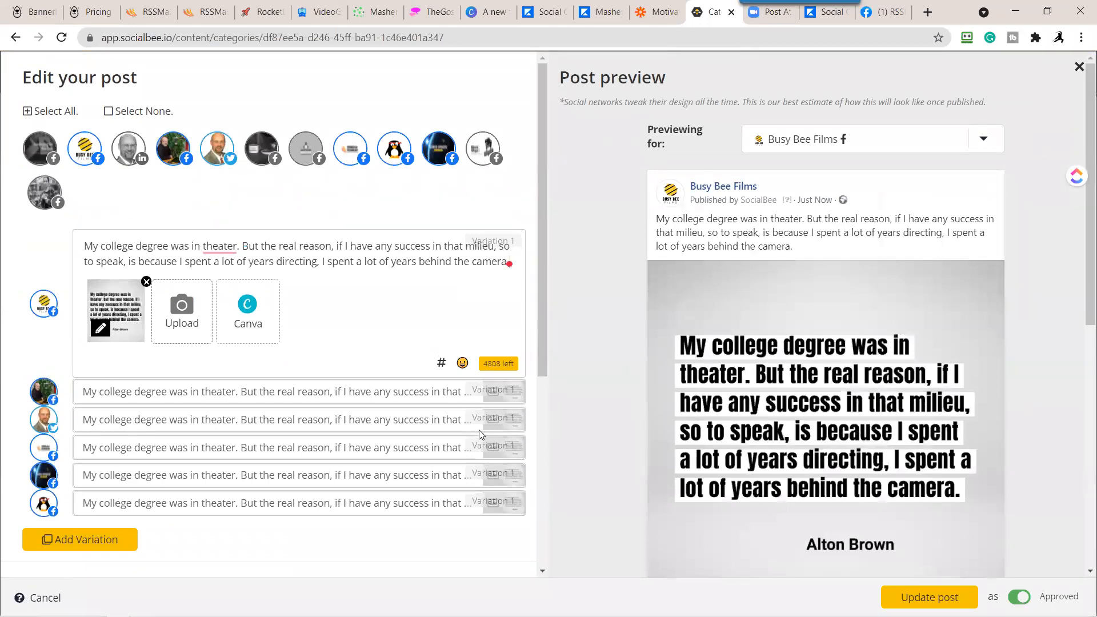
pyautogui.click(20, 598)
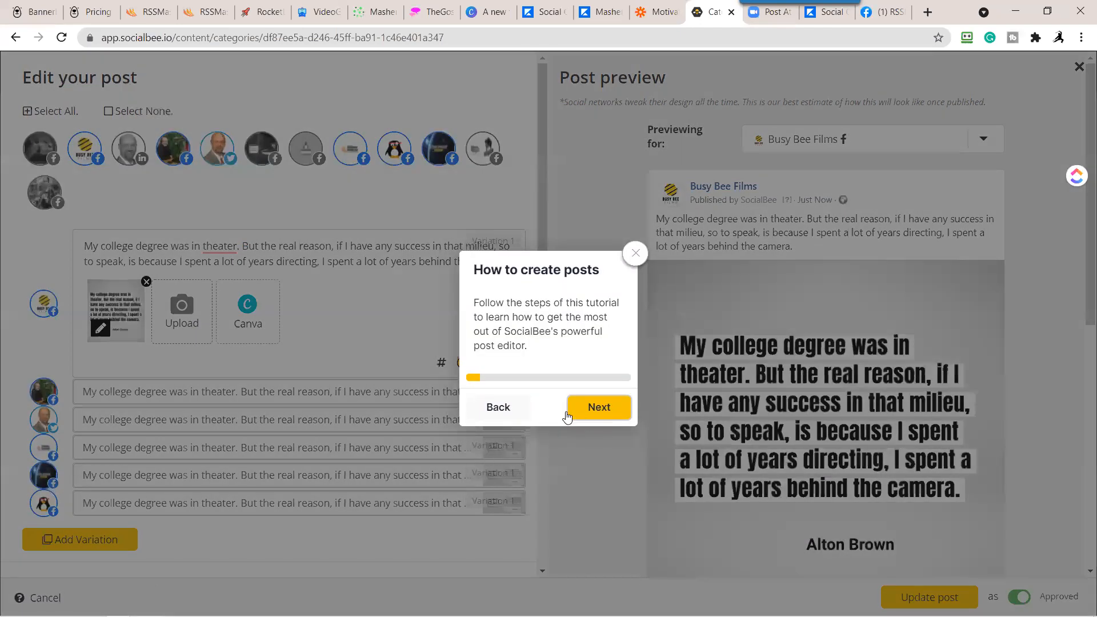
pyautogui.click(636, 253)
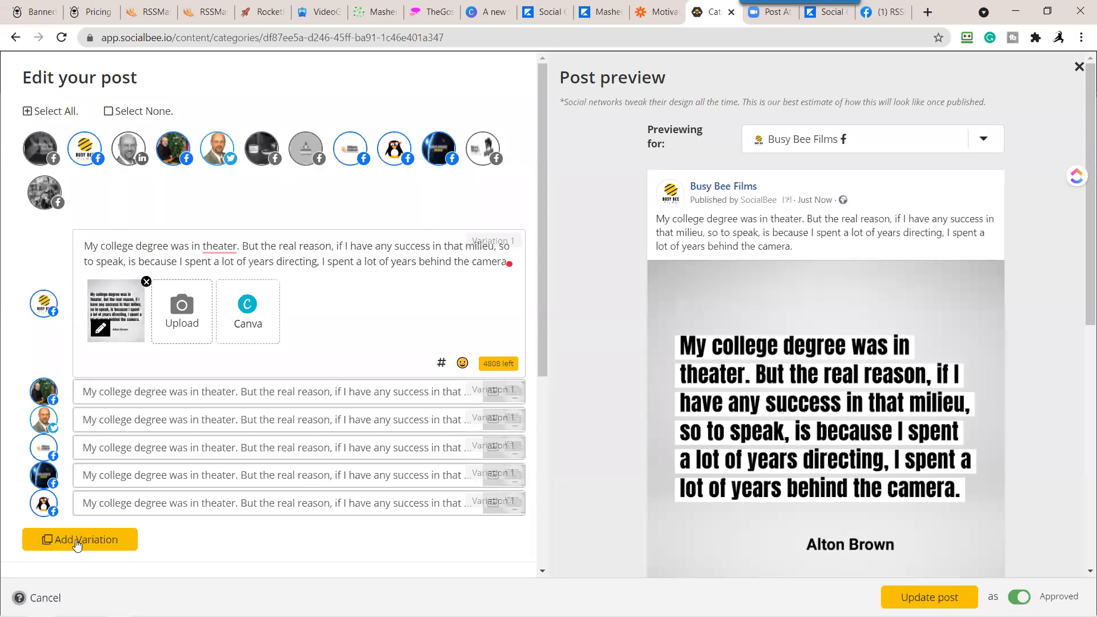
pyautogui.click(45, 598)
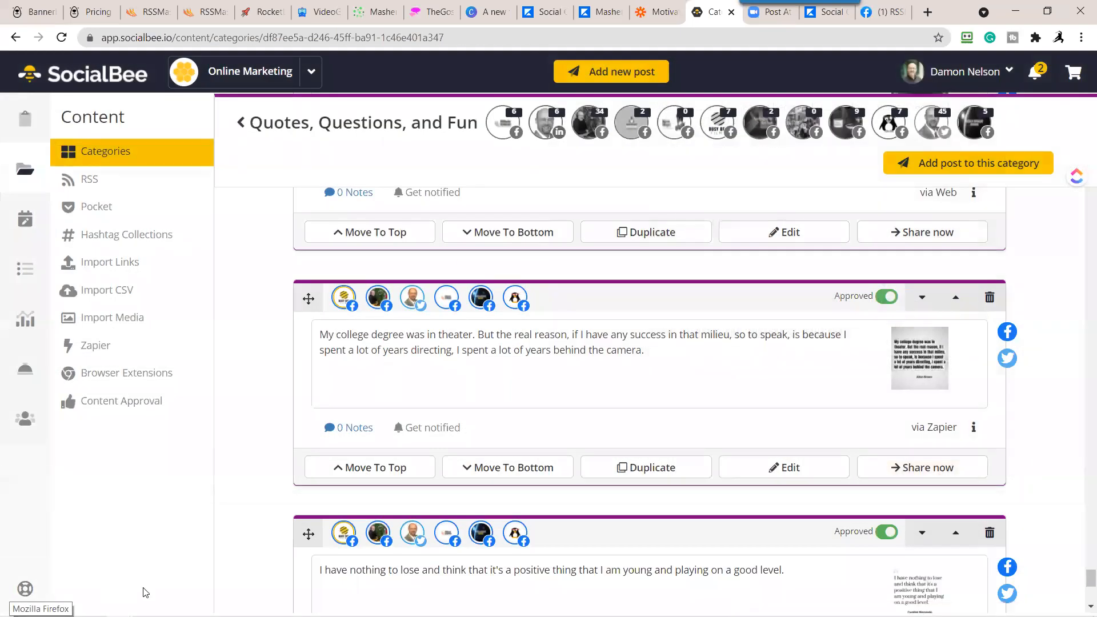
pyautogui.click(989, 299)
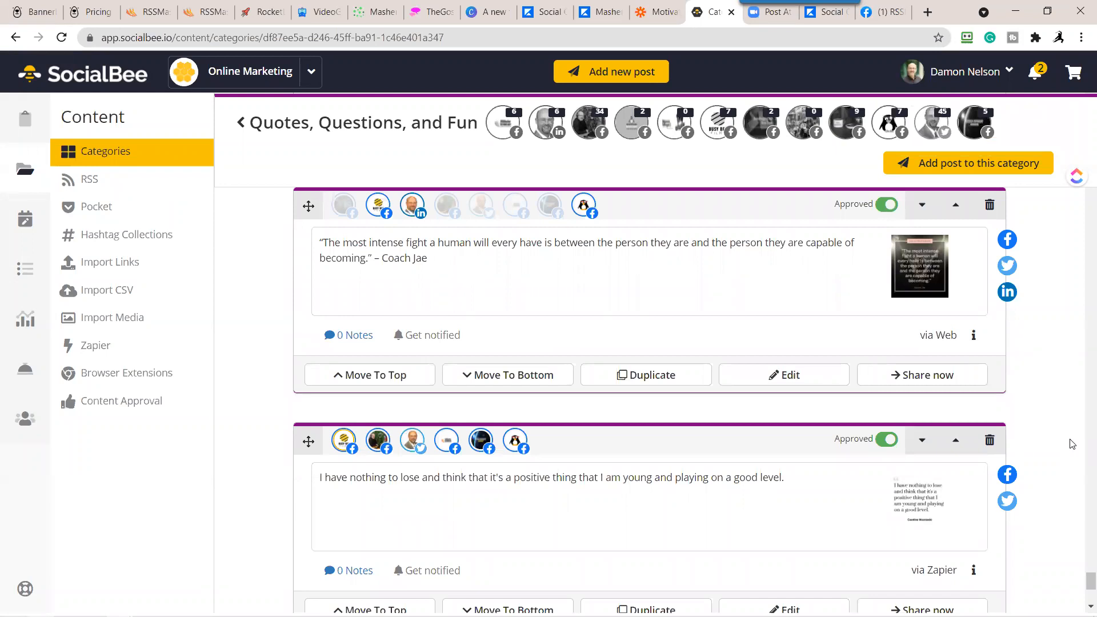
# Step: Switch to RSSMasher and locate the Motivational Quotes for Entrepreneurs mash on the second page of the managed mashes
pyautogui.click(145, 16)
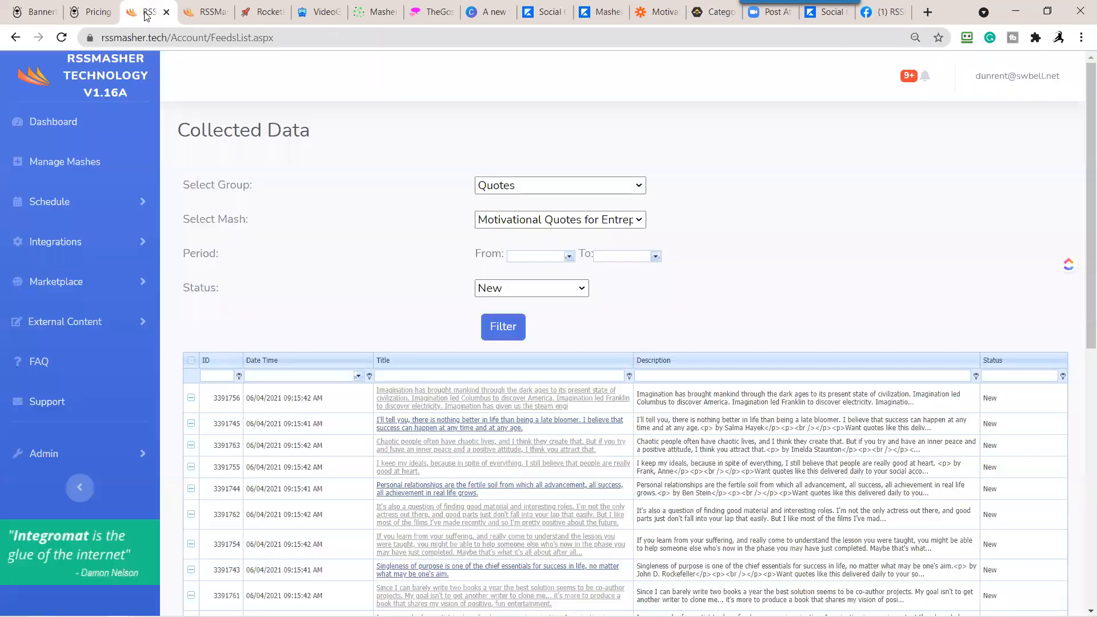
pyautogui.click(69, 164)
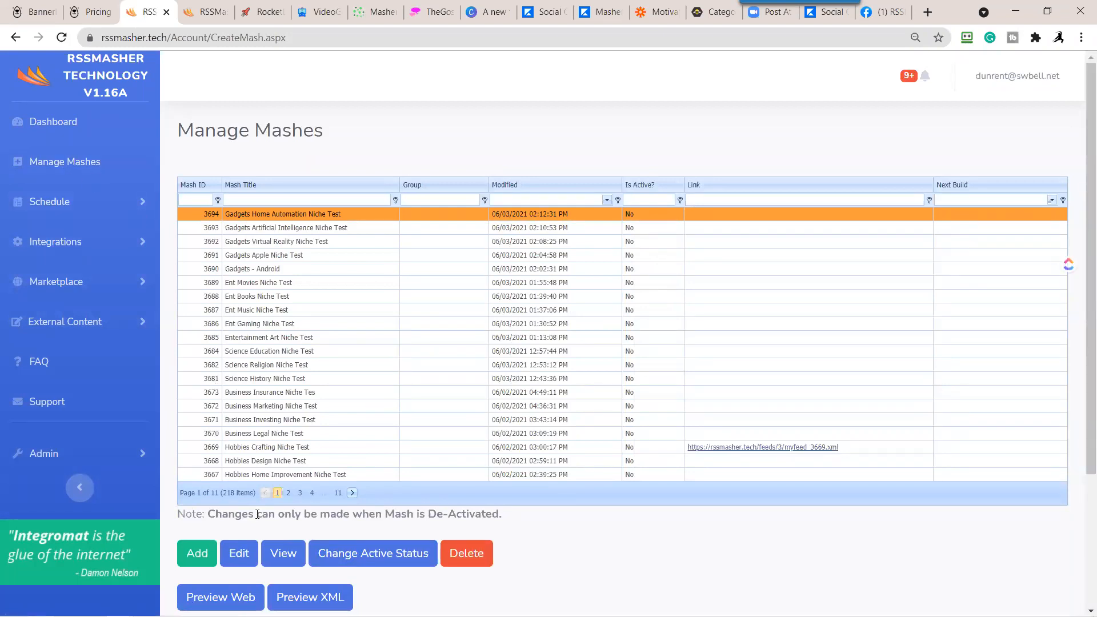
pyautogui.click(287, 494)
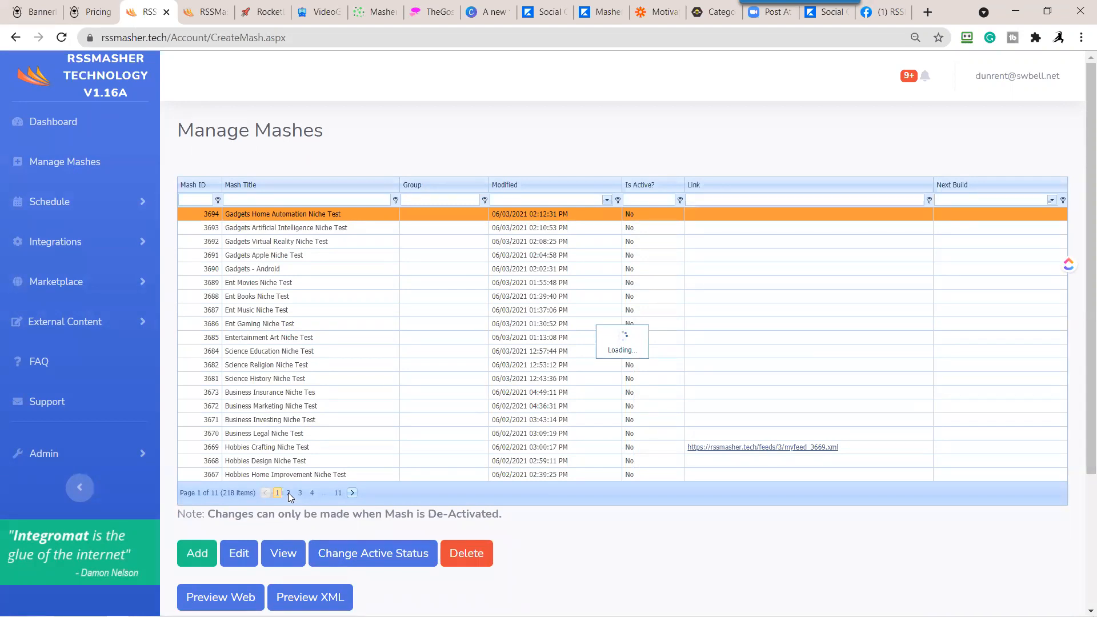
pyautogui.click(341, 341)
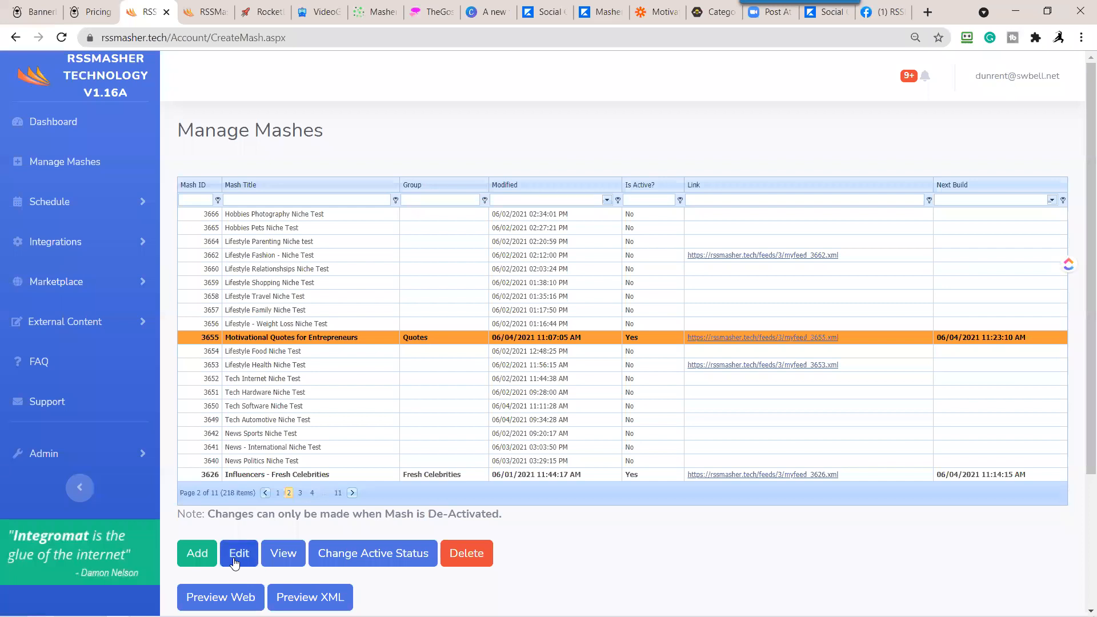
# Step: Create a mash titled Inspirational Quotes that copies blank website feed content from the description, assigned to the Quotes group
pyautogui.click(195, 557)
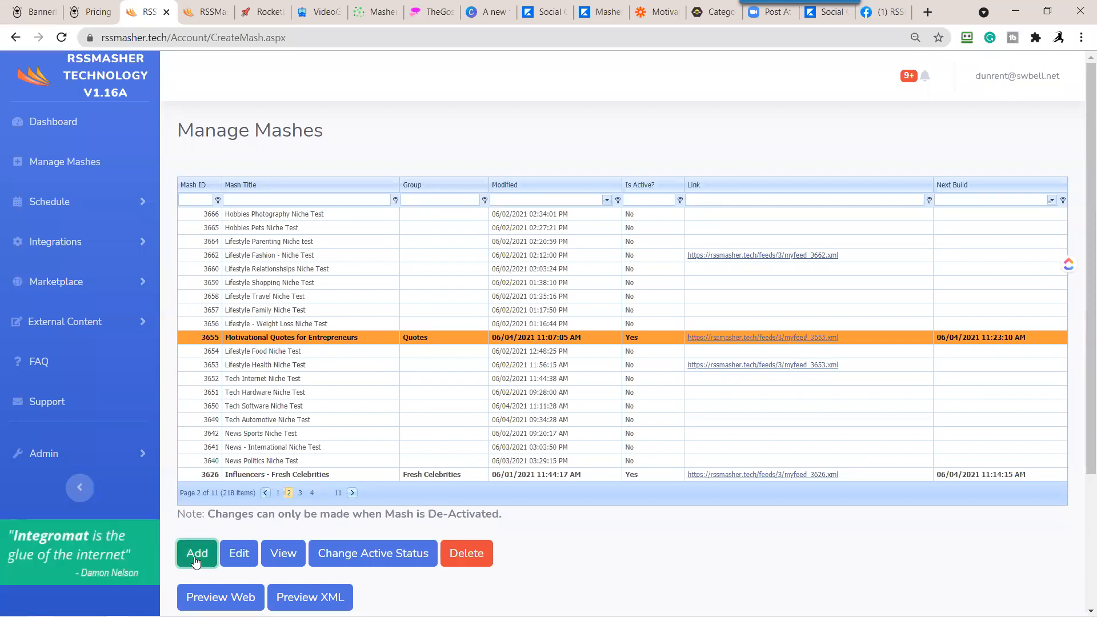
pyautogui.click(480, 231)
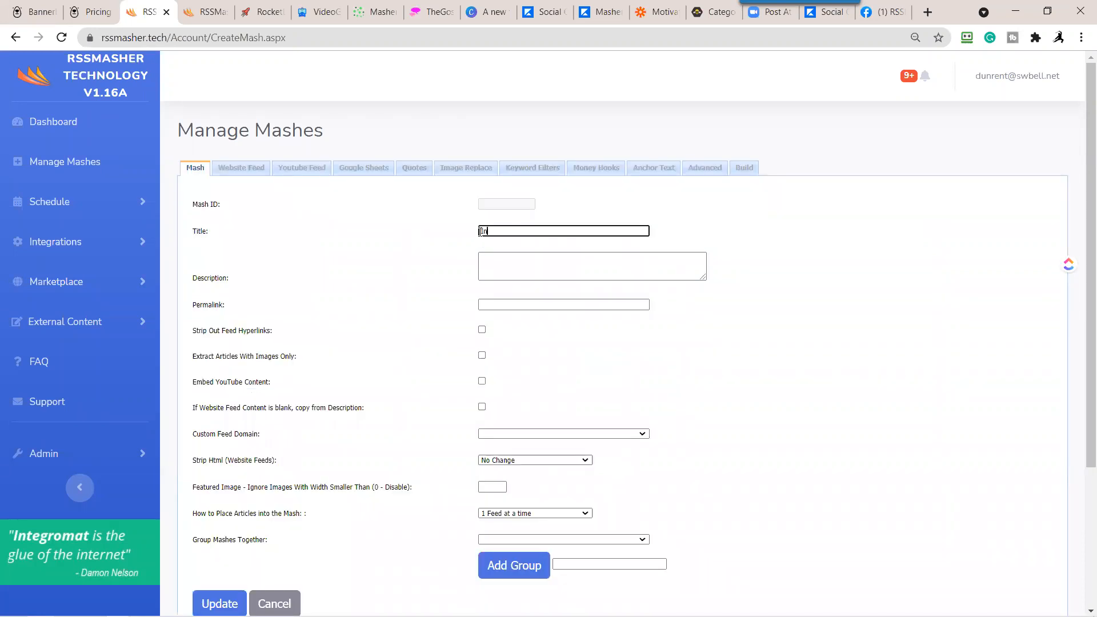
pyautogui.write('Inspirational Quotes')
pyautogui.click(481, 406)
pyautogui.click(496, 541)
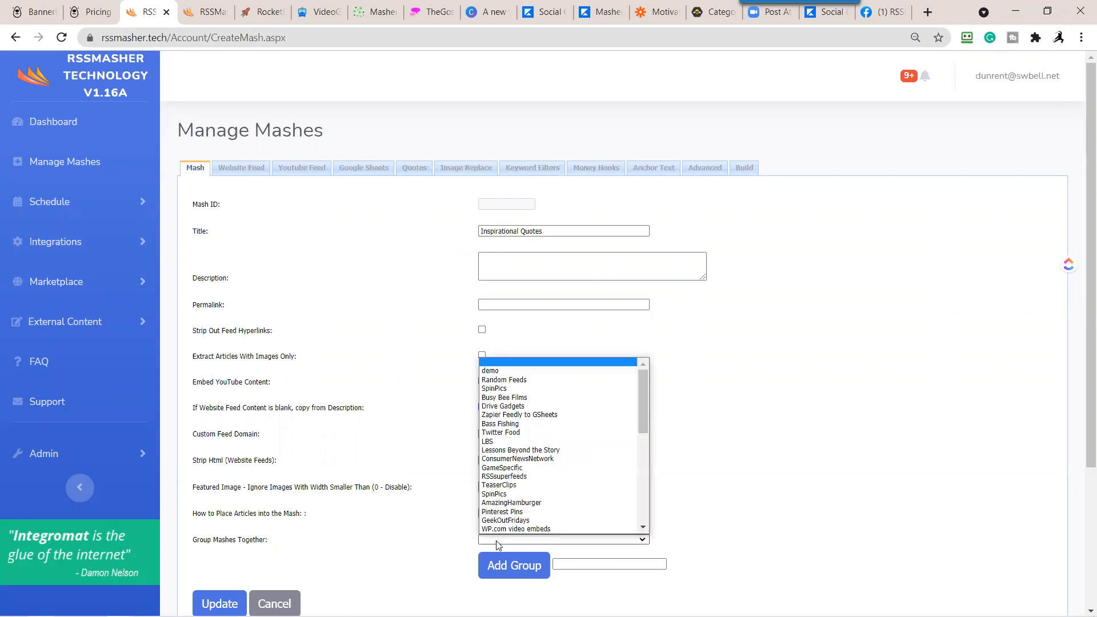
pyautogui.scroll(-5, 594, 452)
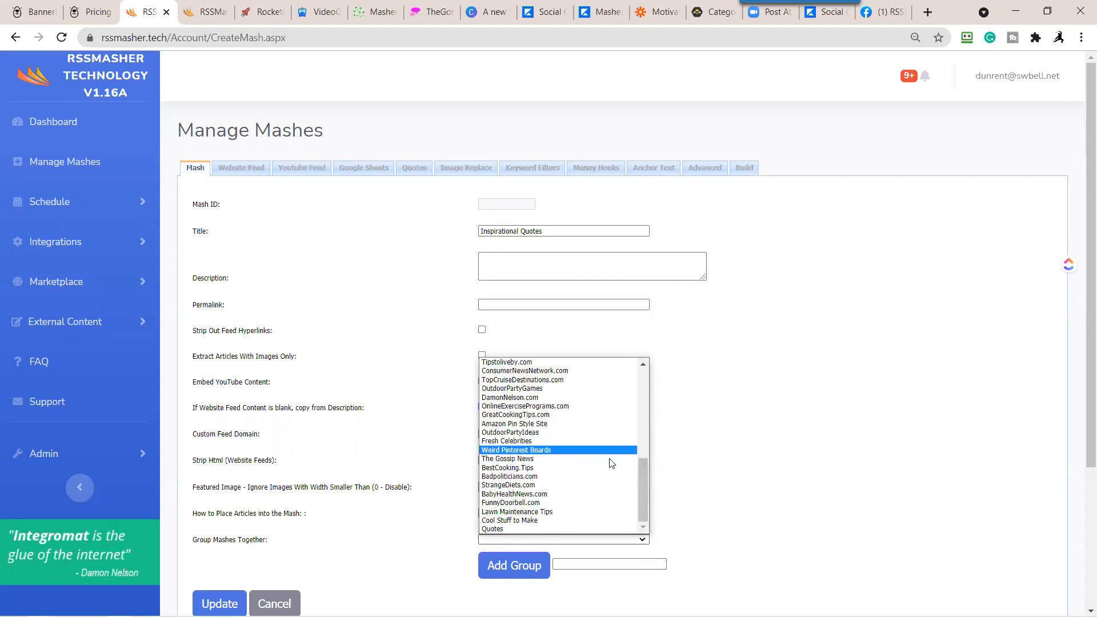
pyautogui.click(496, 529)
pyautogui.click(219, 603)
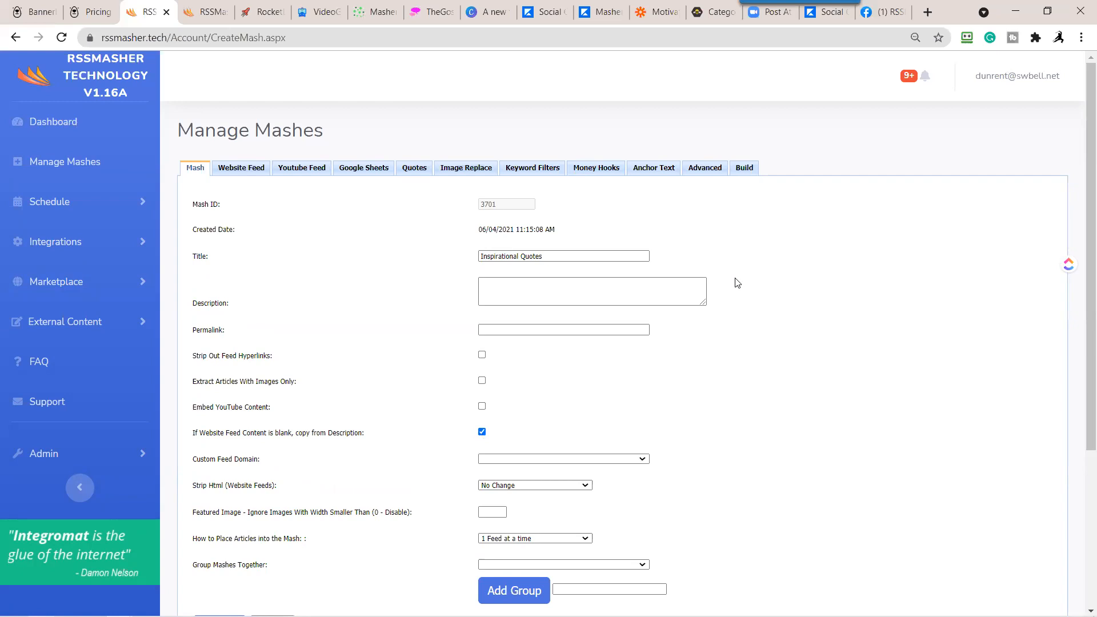
pyautogui.click(417, 169)
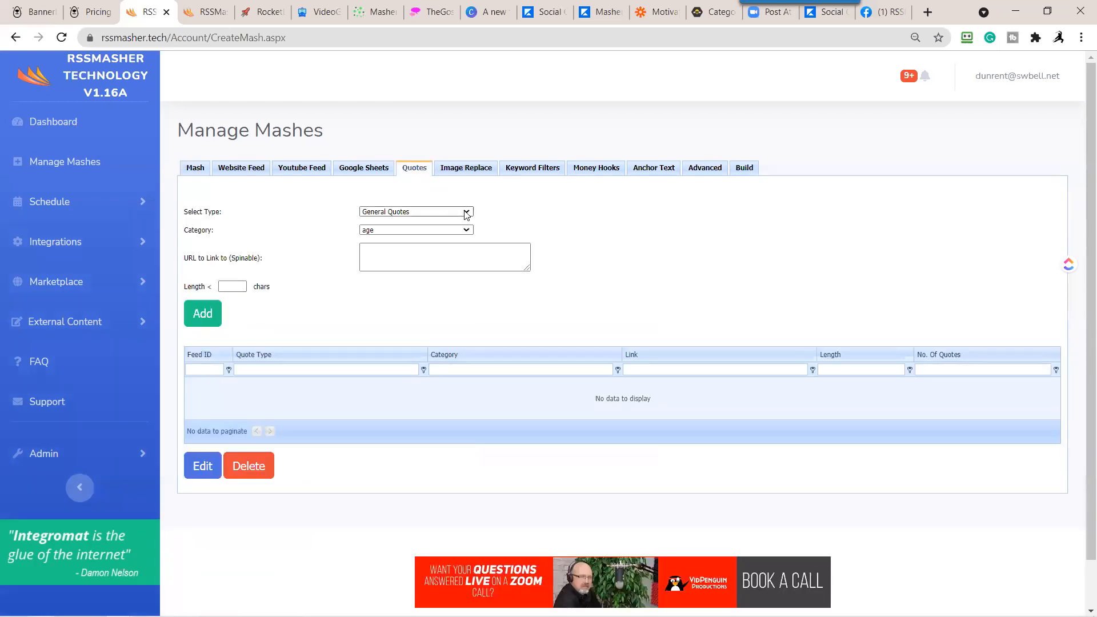
pyautogui.click(466, 230)
pyautogui.moveTo(464, 258); pyautogui.dragTo(465, 312)
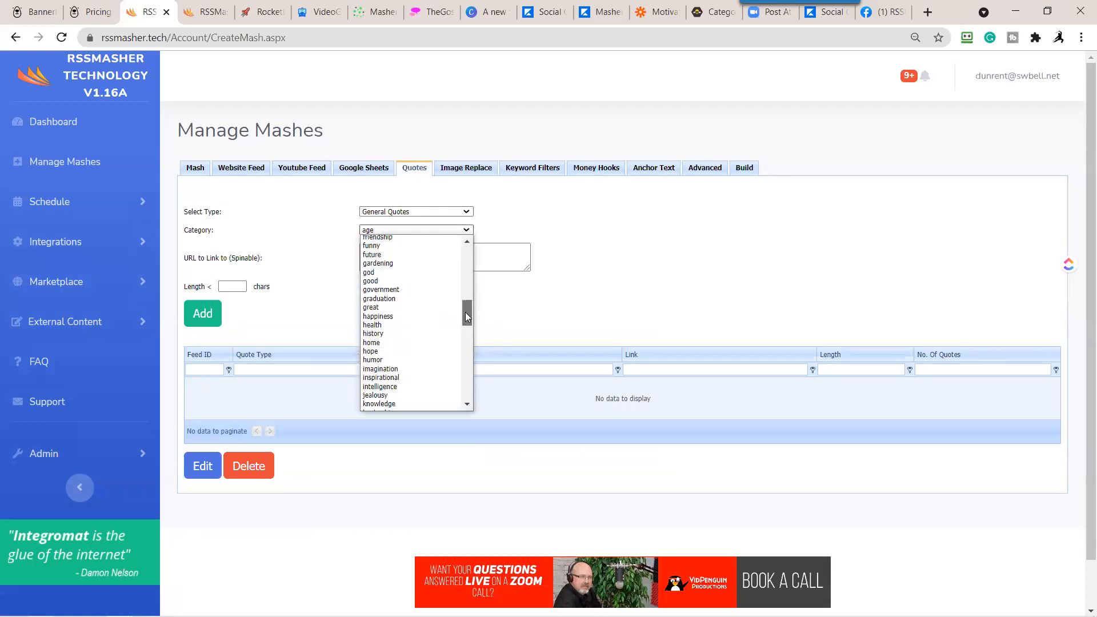
pyautogui.click(397, 377)
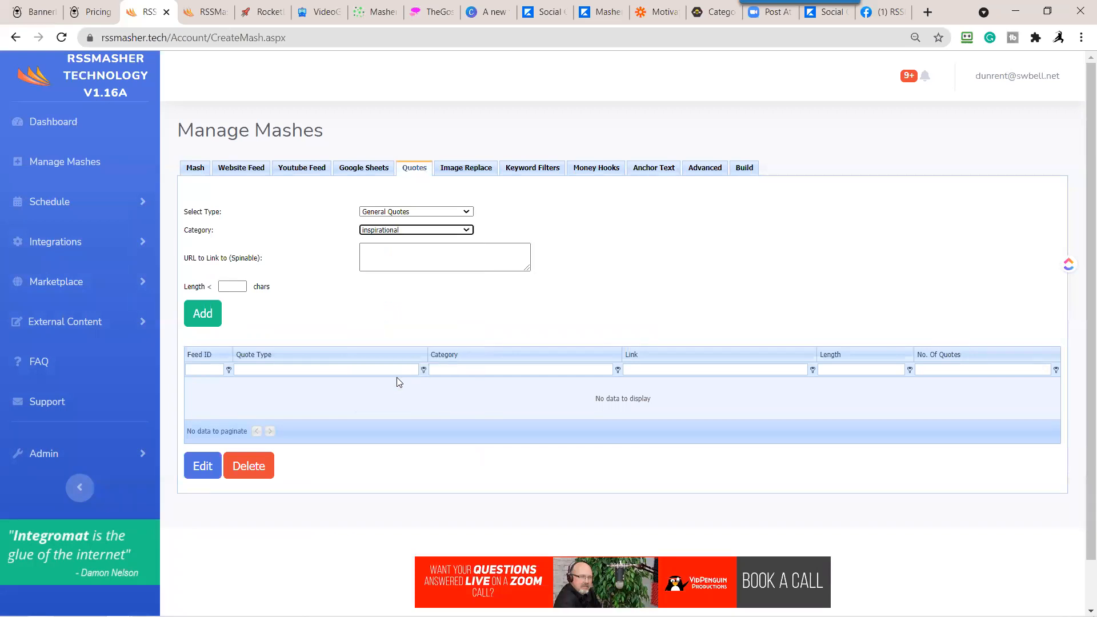
pyautogui.click(227, 286)
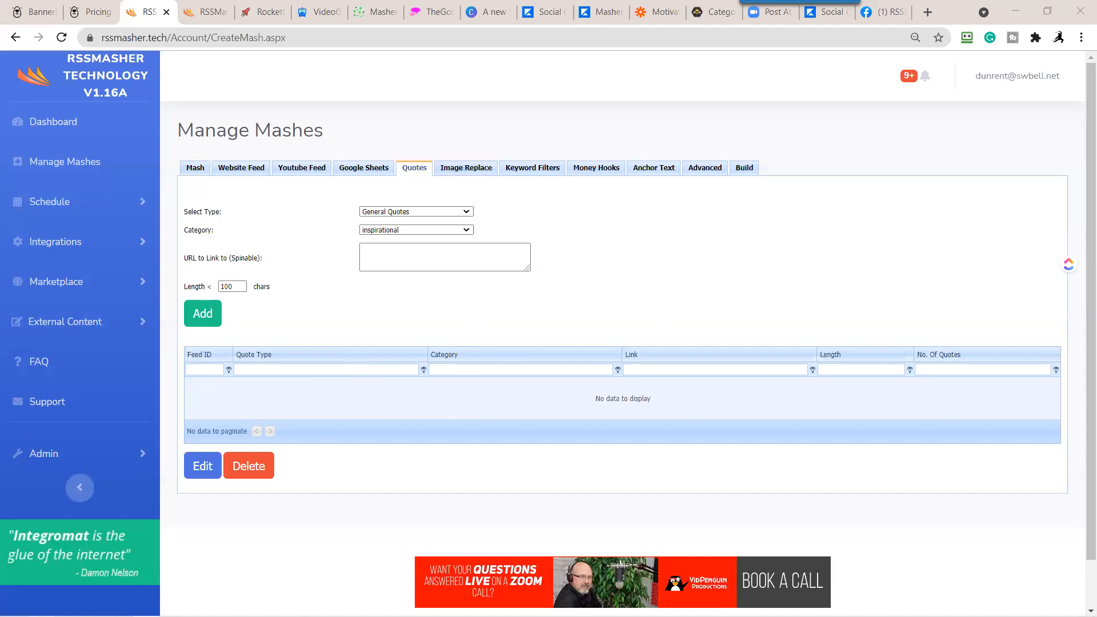
pyautogui.click(438, 255)
pyautogui.write('https://vidpenguin.link/SocialQuoter')
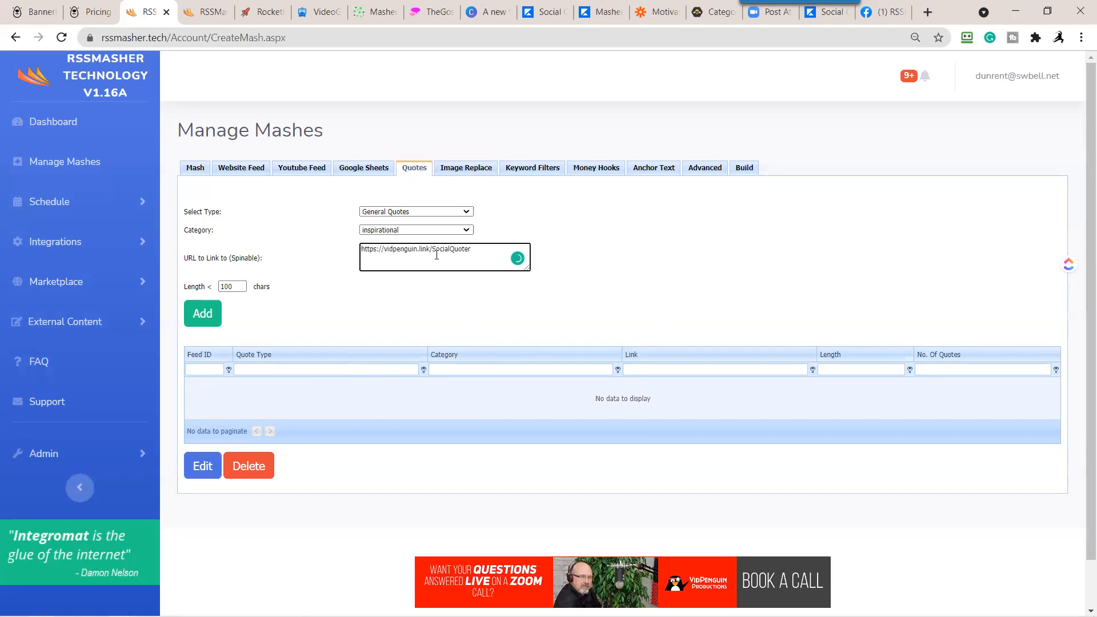
pyautogui.click(215, 322)
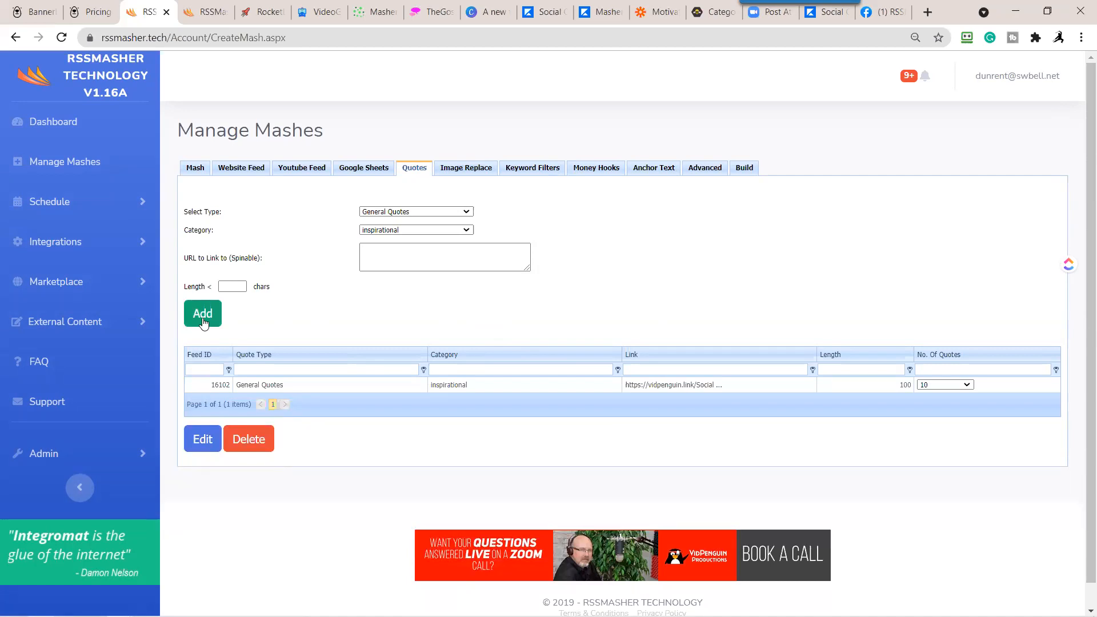
# Step: Review the quote-count options of the inspirational feed, choosing 10, and look through the other available quote categories
pyautogui.click(970, 386)
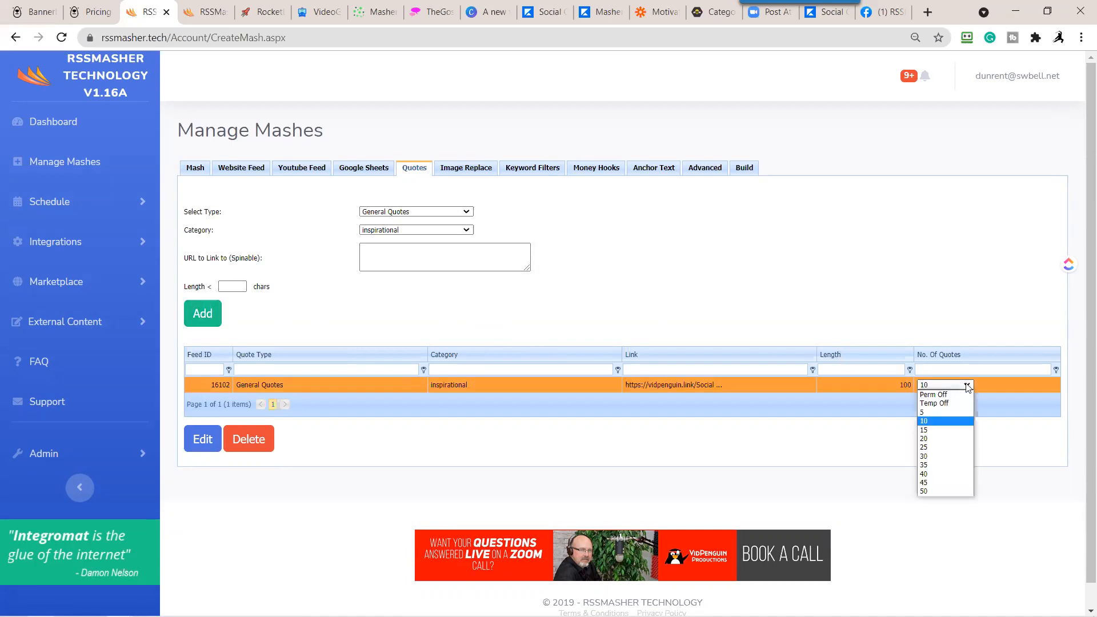
pyautogui.click(948, 419)
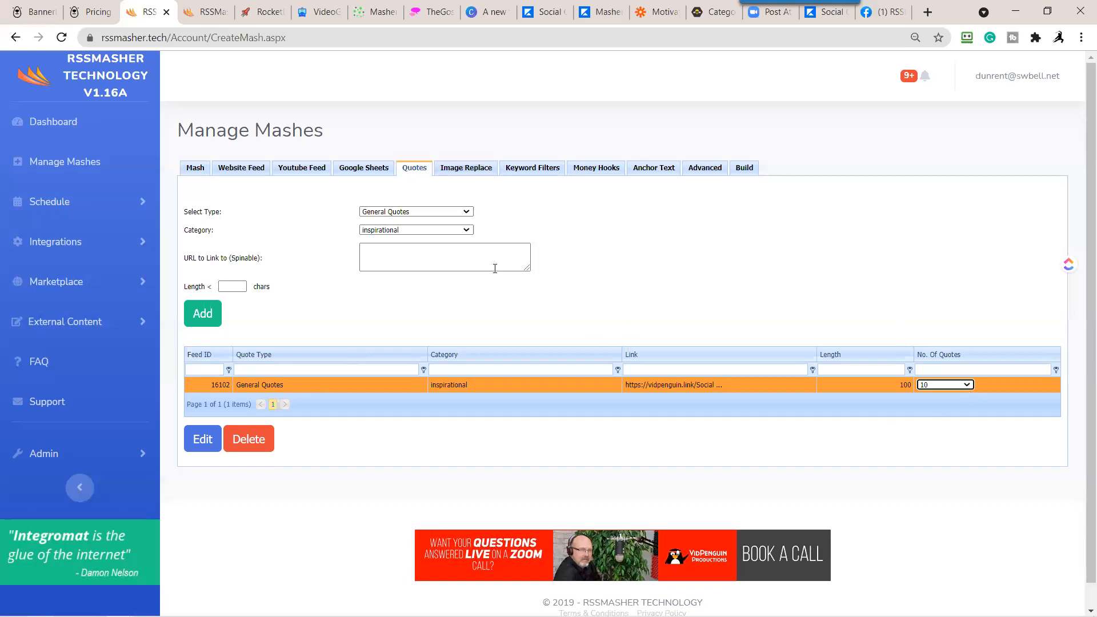
pyautogui.click(467, 230)
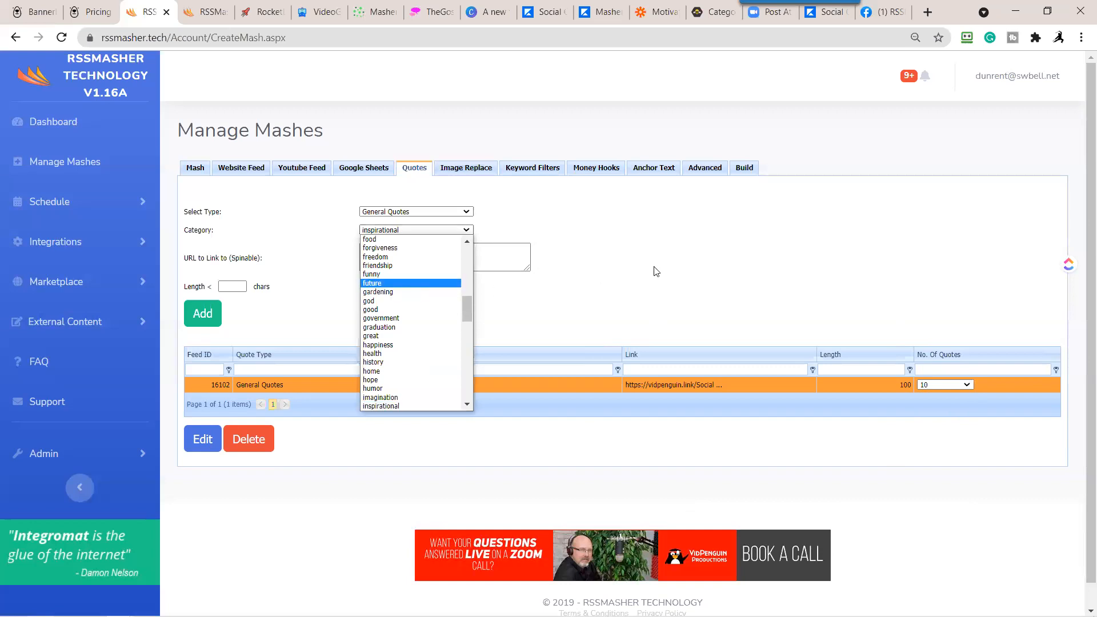
pyautogui.click(685, 263)
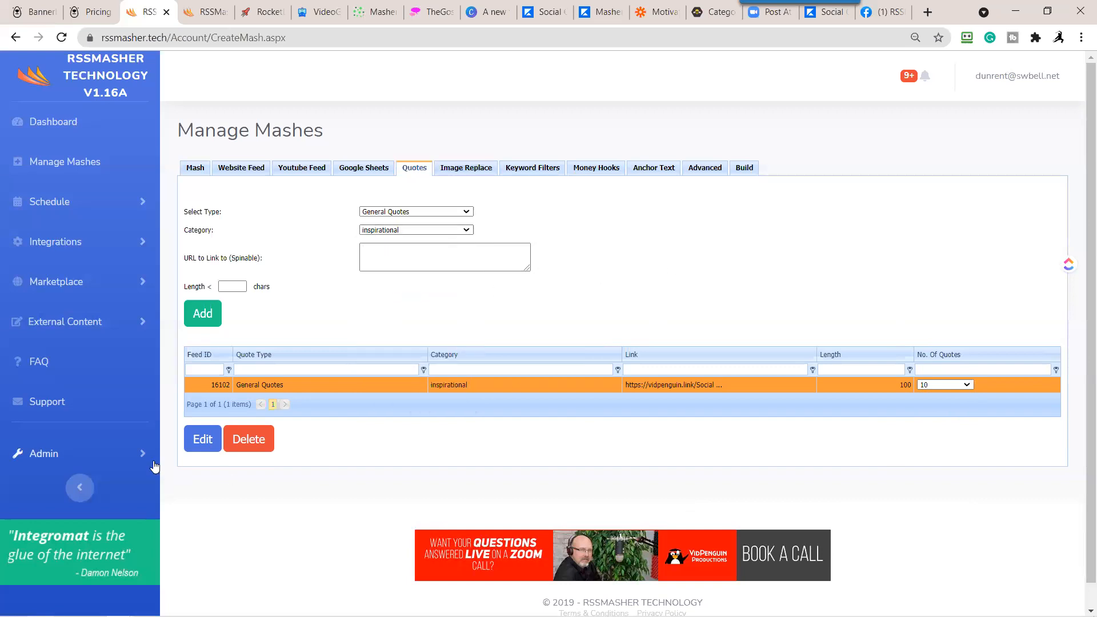
# Step: Save image replacement from the Quotes Light Background 1000x1000 image pack, with state First Image and featured images added to text-only articles
pyautogui.click(475, 172)
pyautogui.click(552, 242)
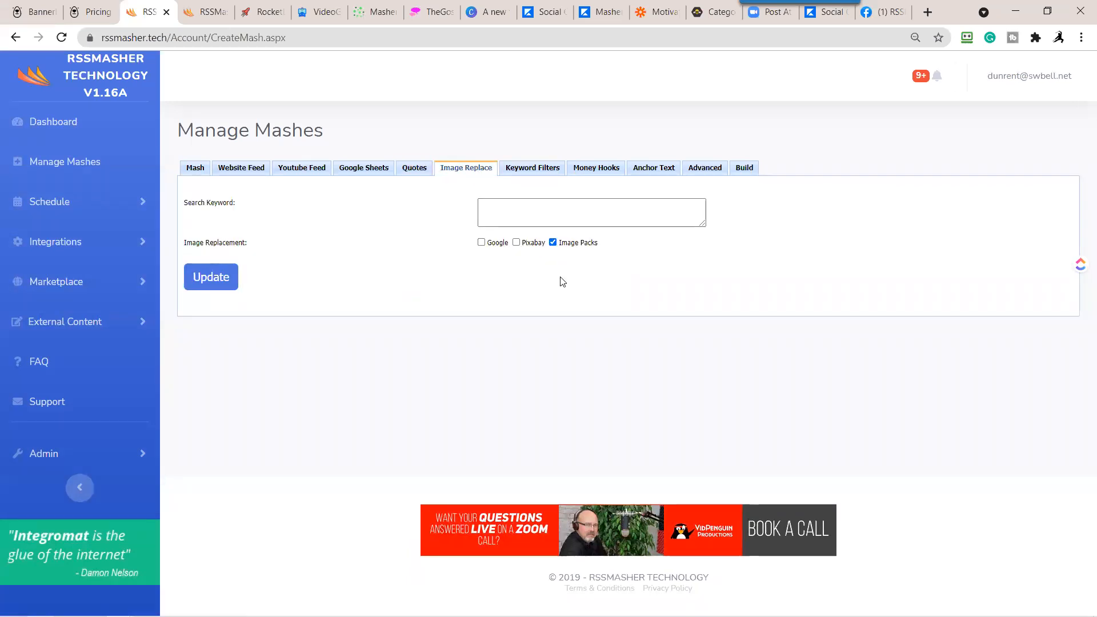
pyautogui.click(576, 268)
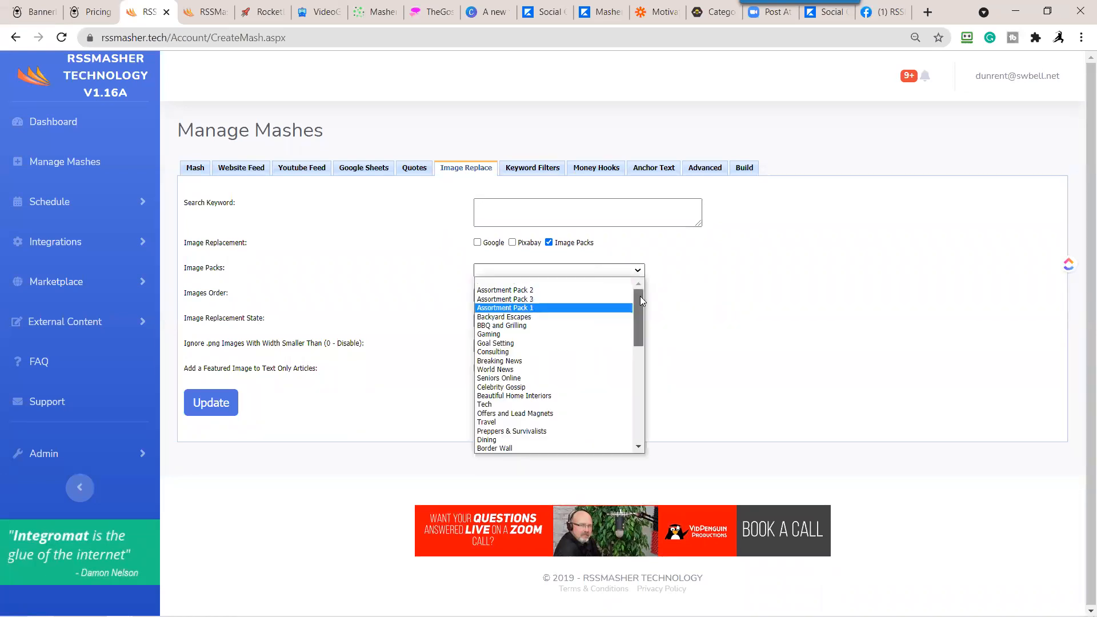
pyautogui.moveTo(640, 296); pyautogui.dragTo(543, 457)
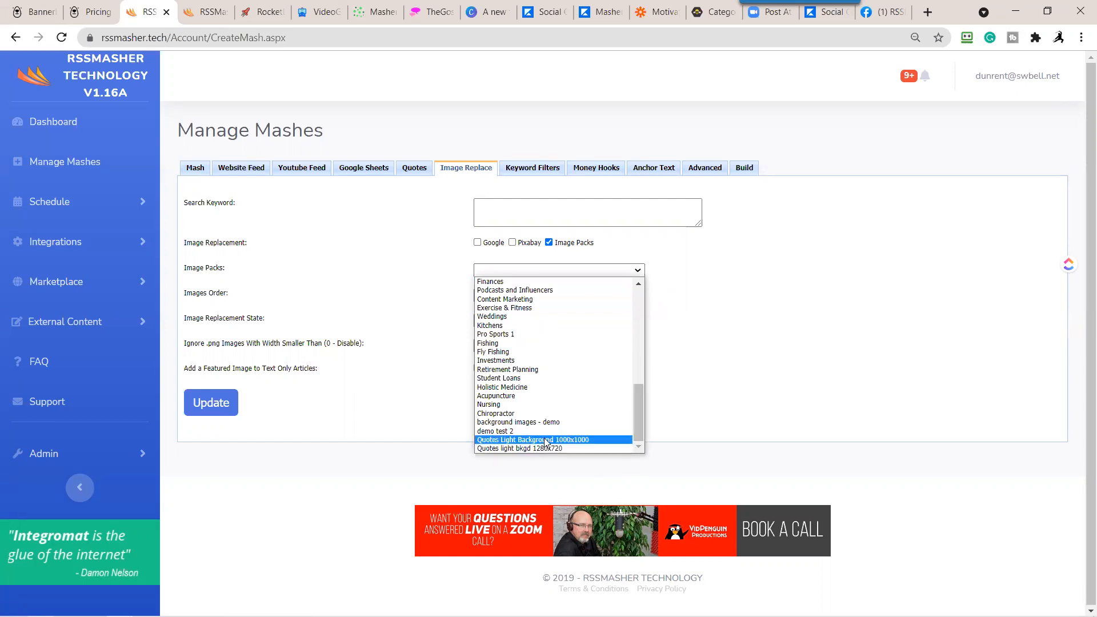
pyautogui.click(545, 440)
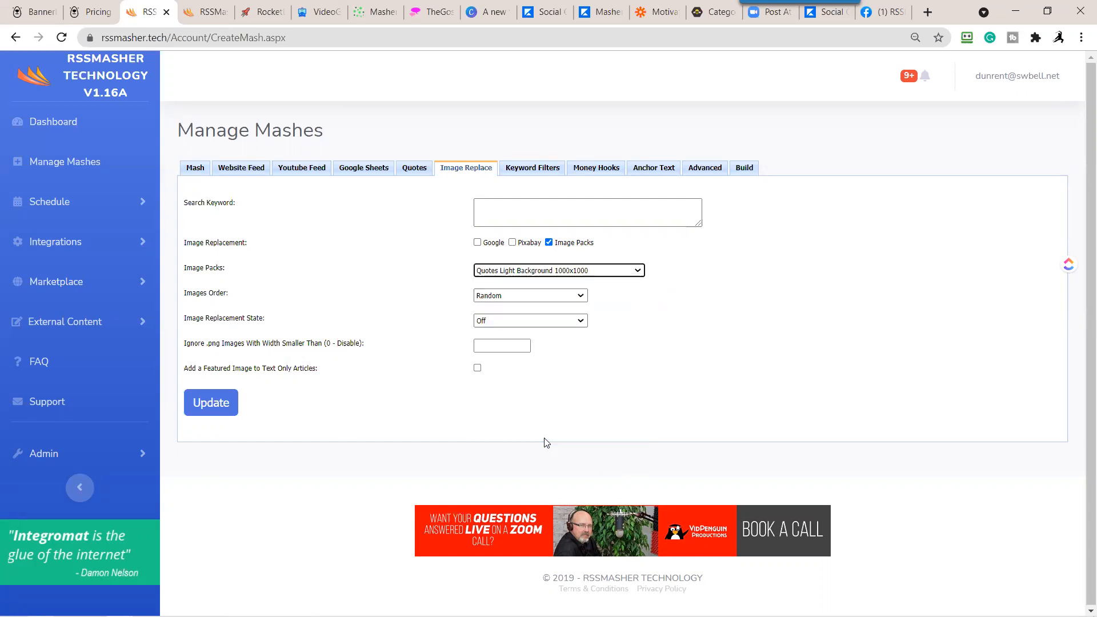
pyautogui.click(520, 322)
pyautogui.click(490, 341)
pyautogui.click(477, 369)
pyautogui.click(221, 412)
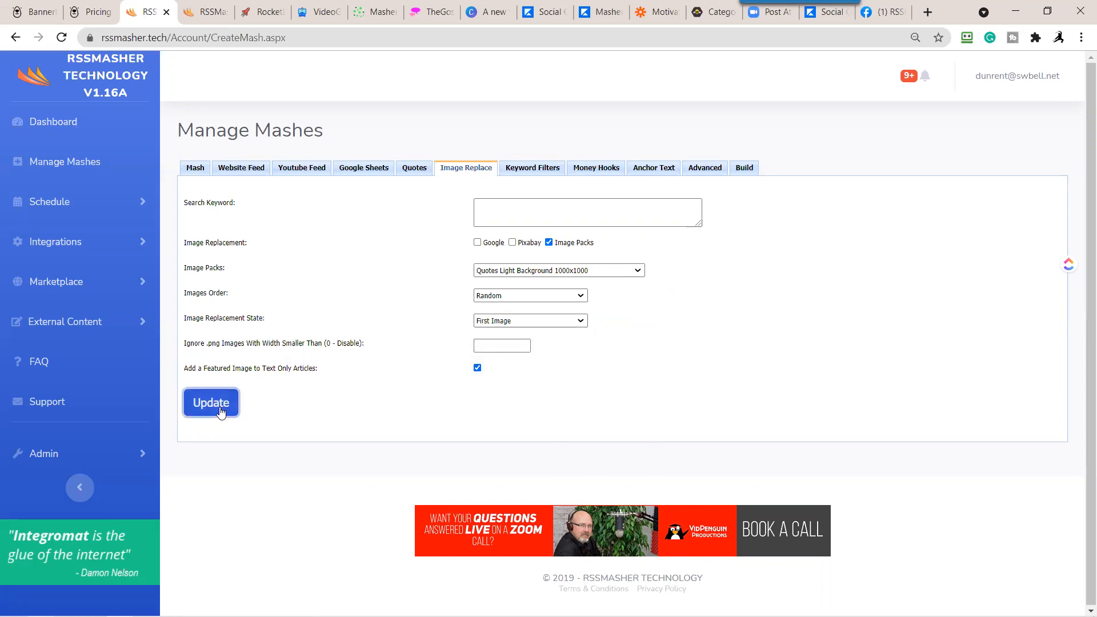
# Step: Set the mash's money hooks for all sources to be placed in Content & Description
pyautogui.click(594, 171)
pyautogui.scroll(-4, 634, 411)
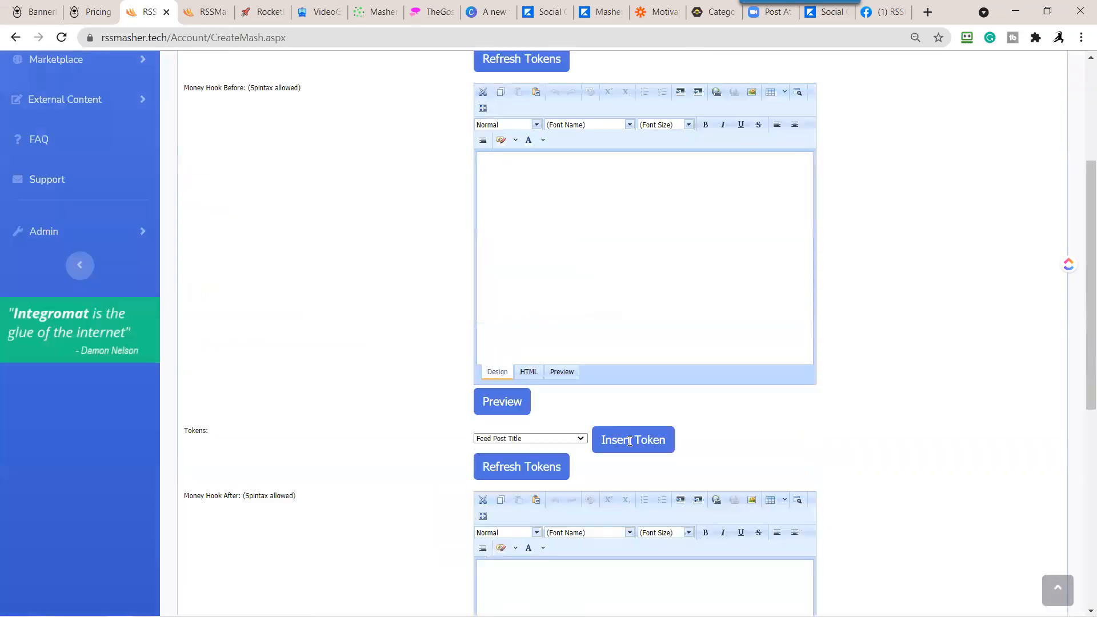
pyautogui.scroll(-6, 630, 441)
pyautogui.scroll(10, 578, 345)
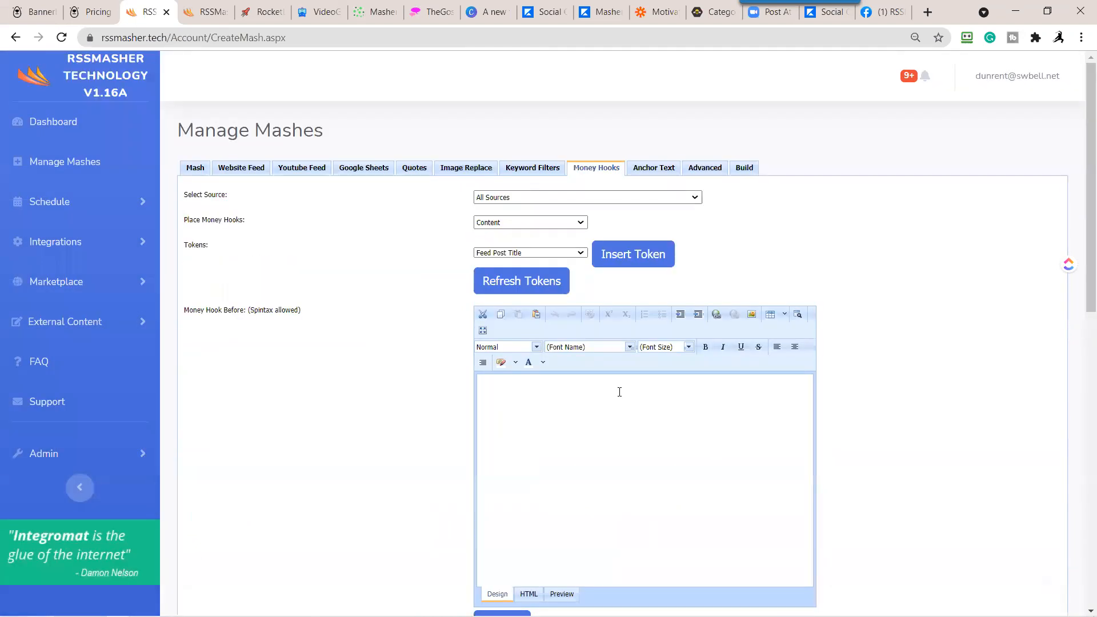
pyautogui.click(572, 226)
pyautogui.click(526, 251)
# Step: Fill the Money Hook After text with "by" followed by the Feed Post Author token
pyautogui.scroll(-8, 767, 308)
pyautogui.click(555, 373)
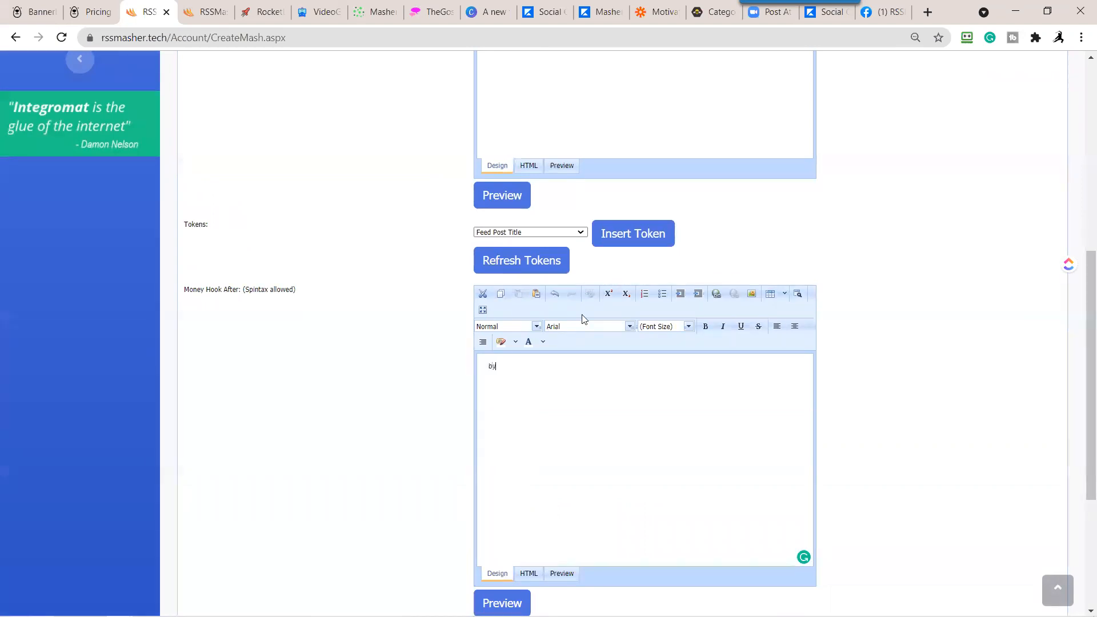
pyautogui.click(580, 234)
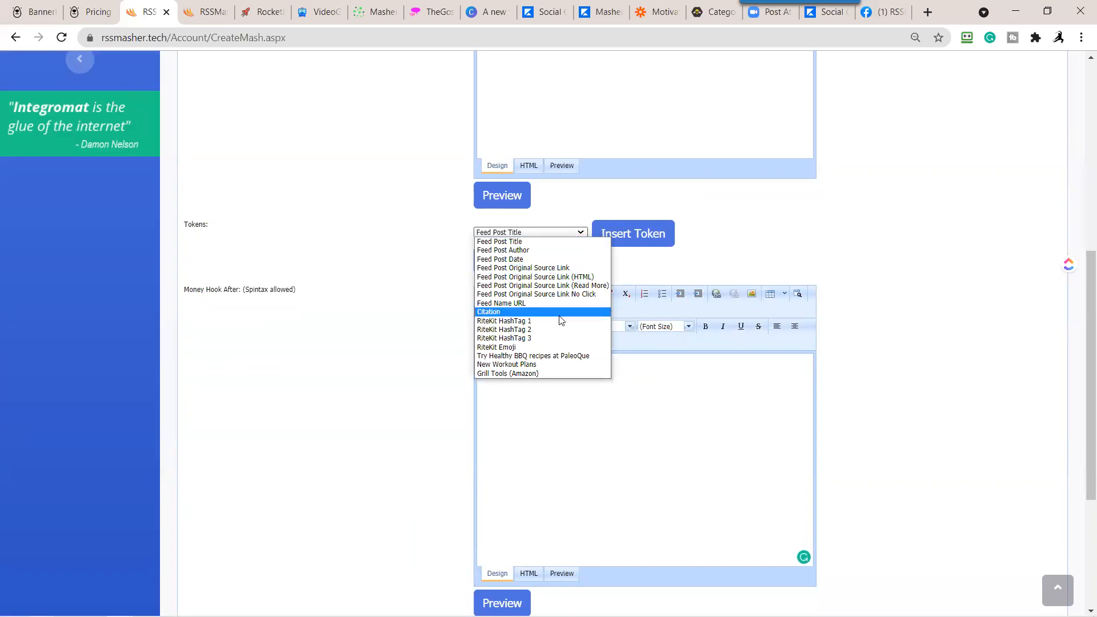
pyautogui.click(542, 250)
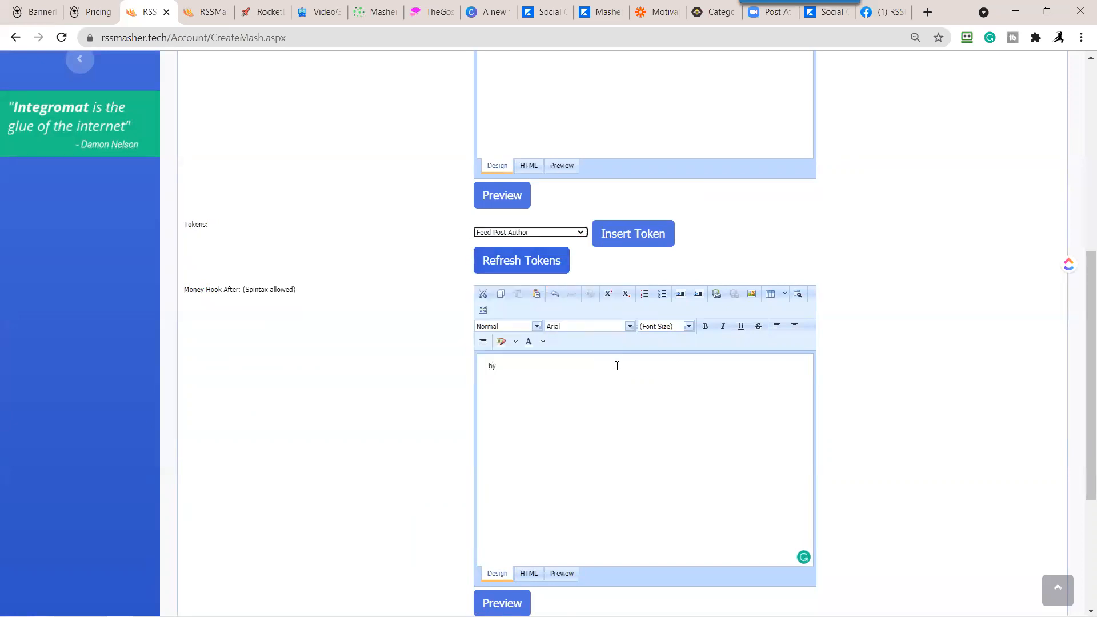
pyautogui.click(632, 233)
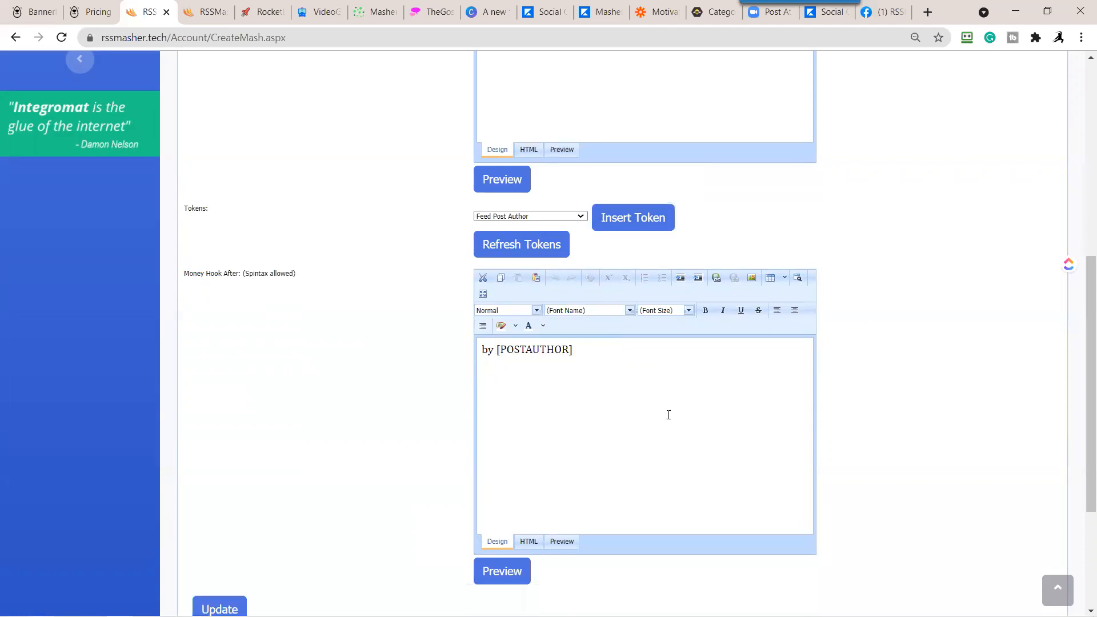
# Step: Try adding the Grill Tools (Amazon) token on a new line below the author credit, and remove it again
pyautogui.click(577, 350)
pyautogui.press('Return')
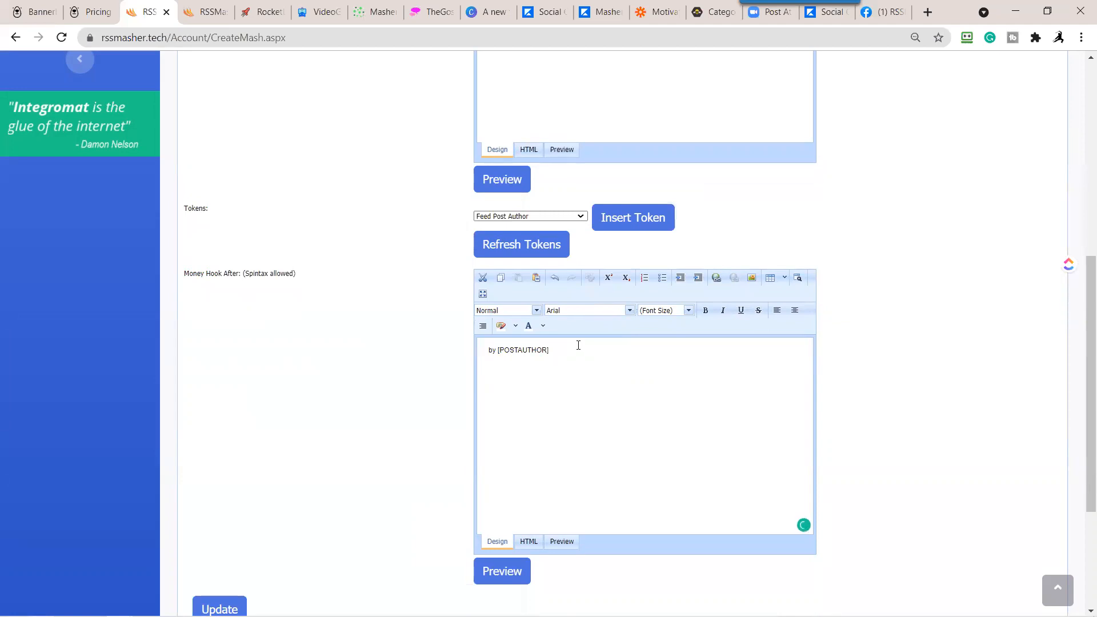
pyautogui.click(582, 219)
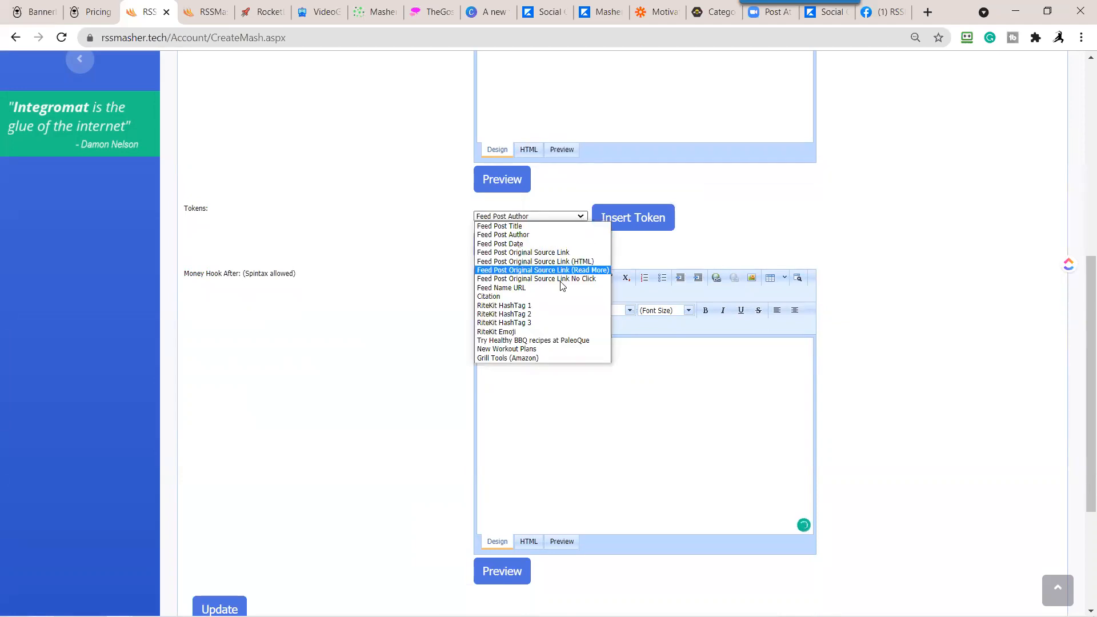
pyautogui.click(520, 358)
pyautogui.click(618, 227)
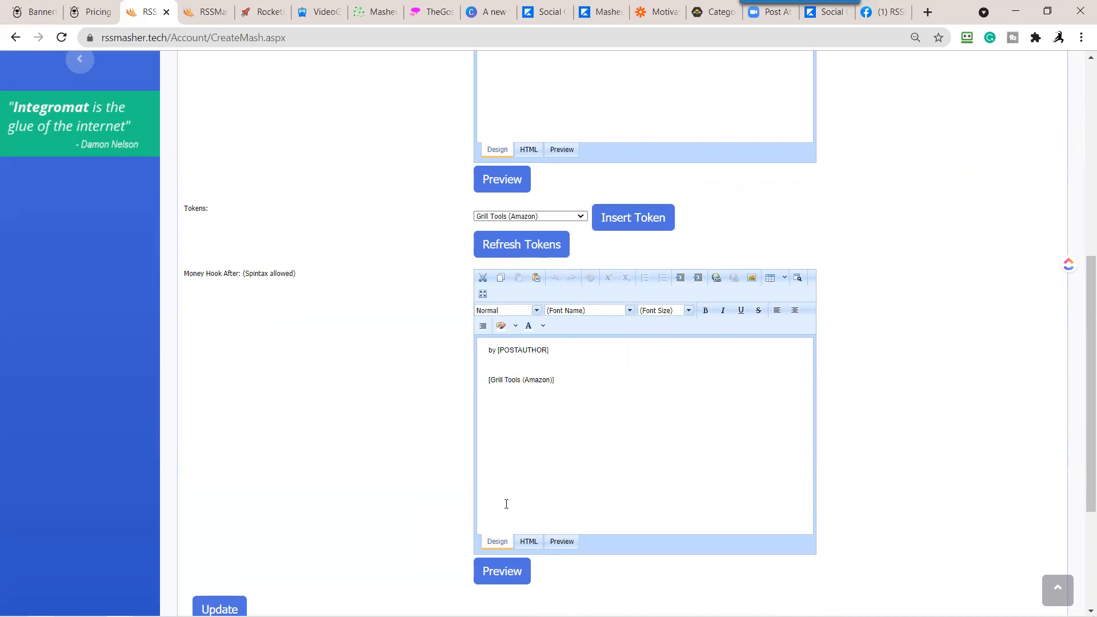
pyautogui.scroll(-3, 506, 503)
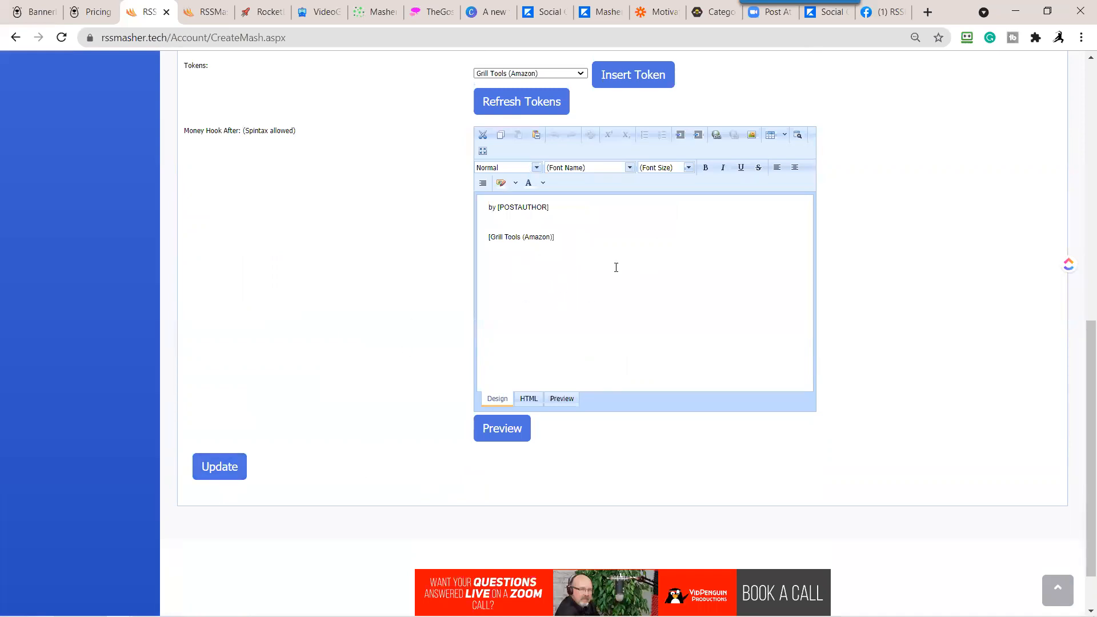
pyautogui.moveTo(569, 261); pyautogui.dragTo(464, 241)
pyautogui.press('BackSpace')
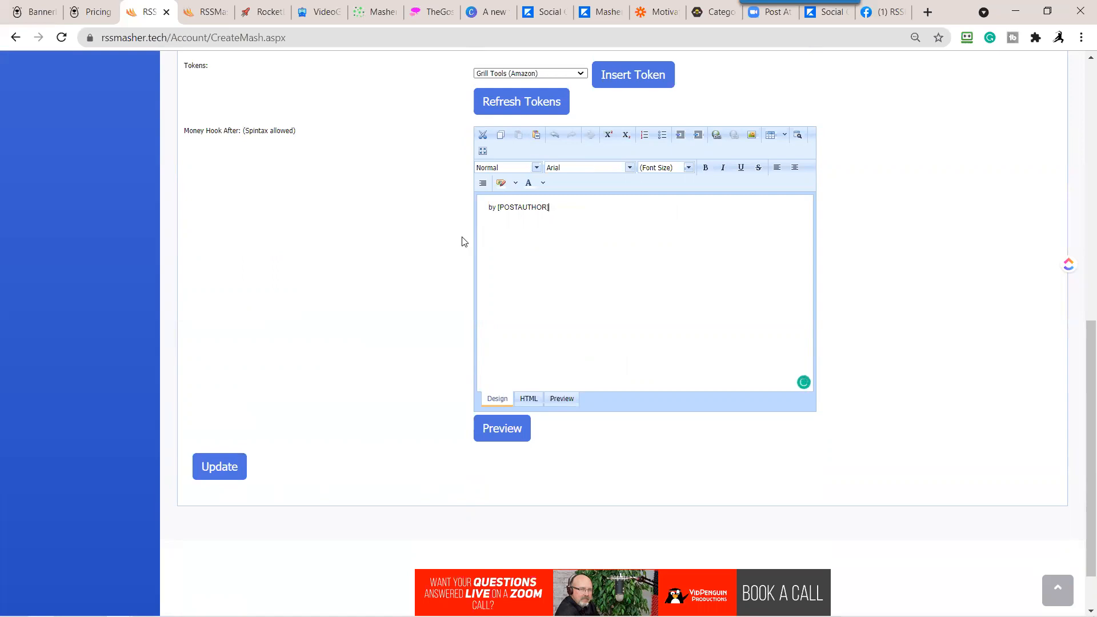
# Step: Save the money hook settings and build the mash's test feed
pyautogui.click(225, 469)
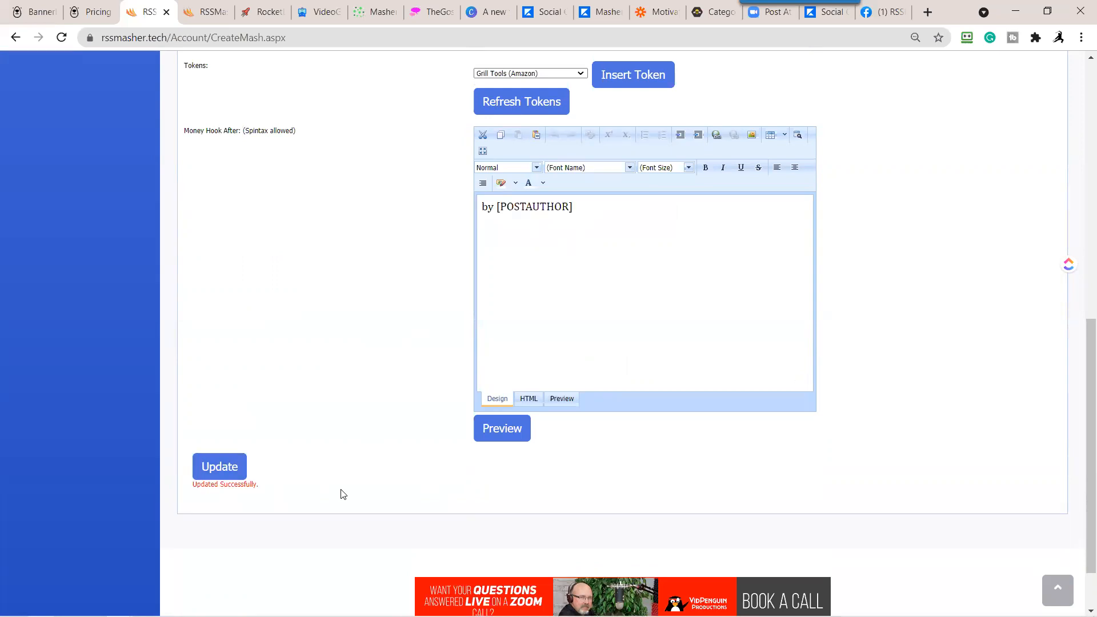
pyautogui.scroll(2, 849, 394)
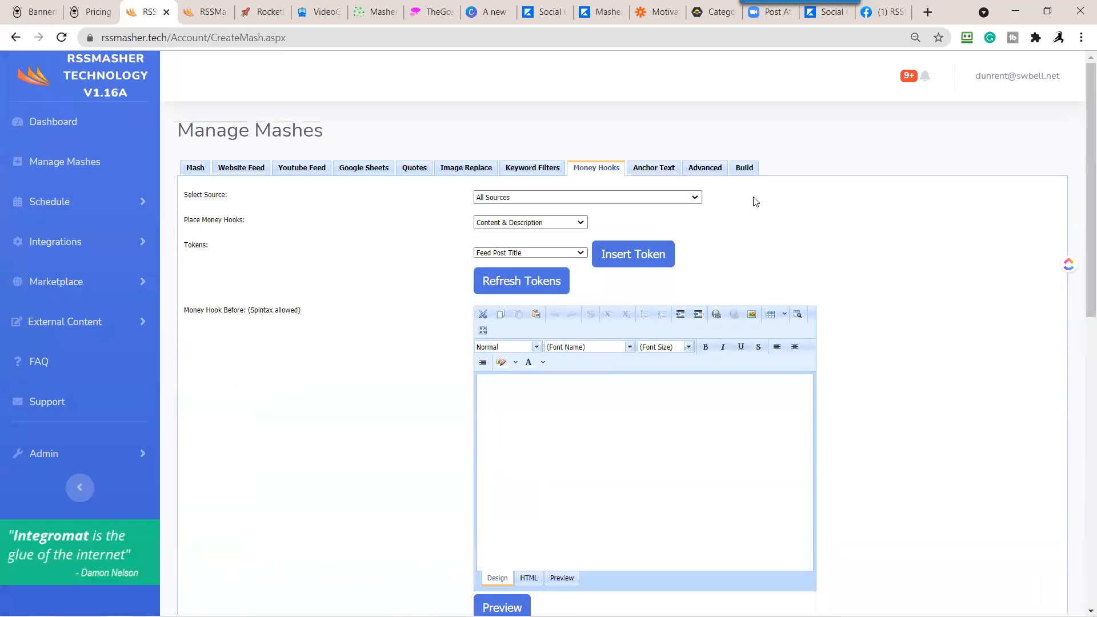
pyautogui.click(744, 168)
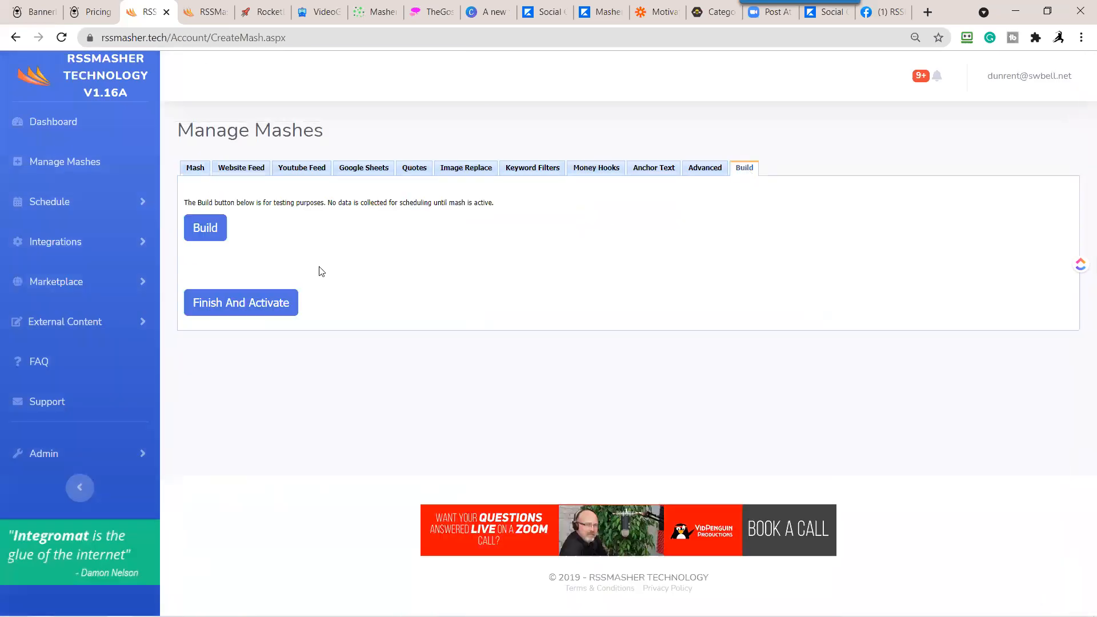
pyautogui.click(205, 233)
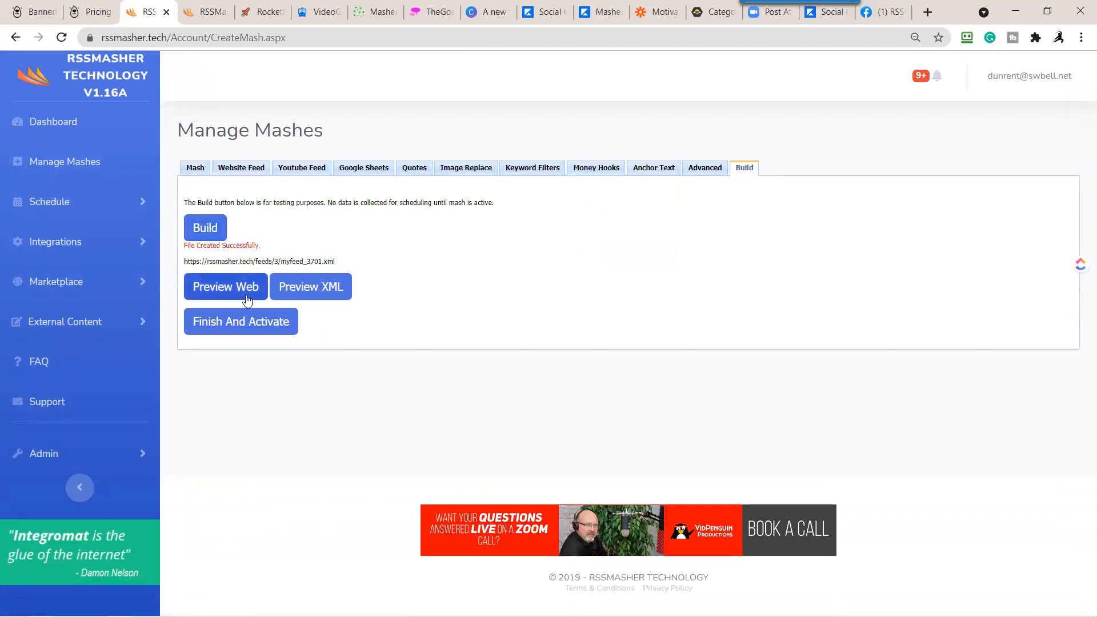
# Step: Open the web preview of the built mash and examine the quotes, author credits and background images
pyautogui.click(238, 288)
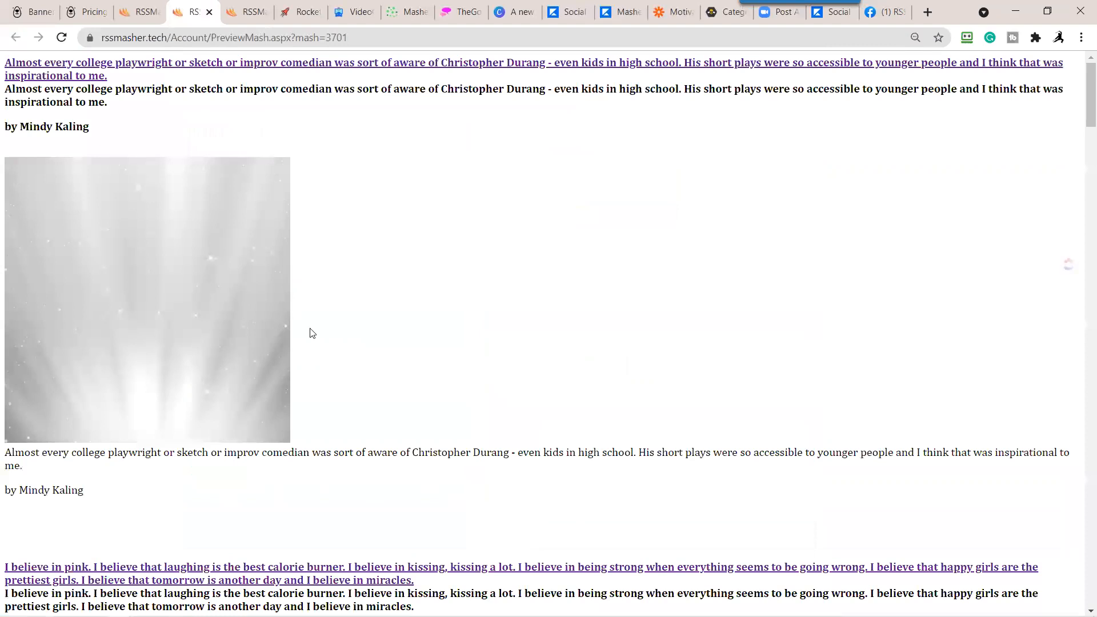
pyautogui.scroll(-7, 448, 379)
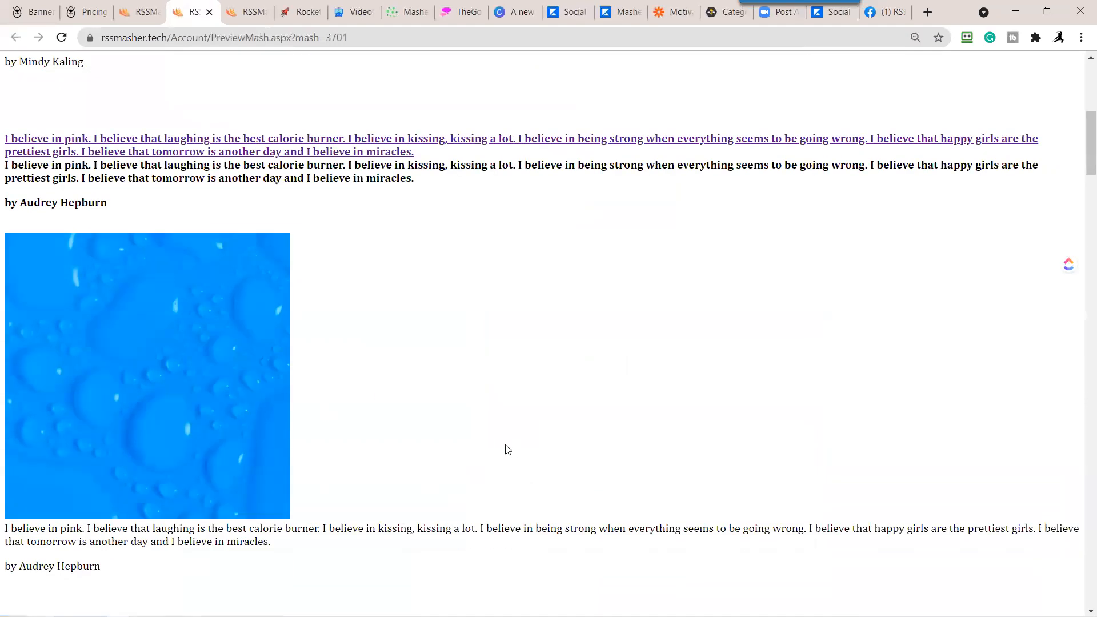
pyautogui.scroll(-5, 505, 450)
pyautogui.scroll(2, 382, 385)
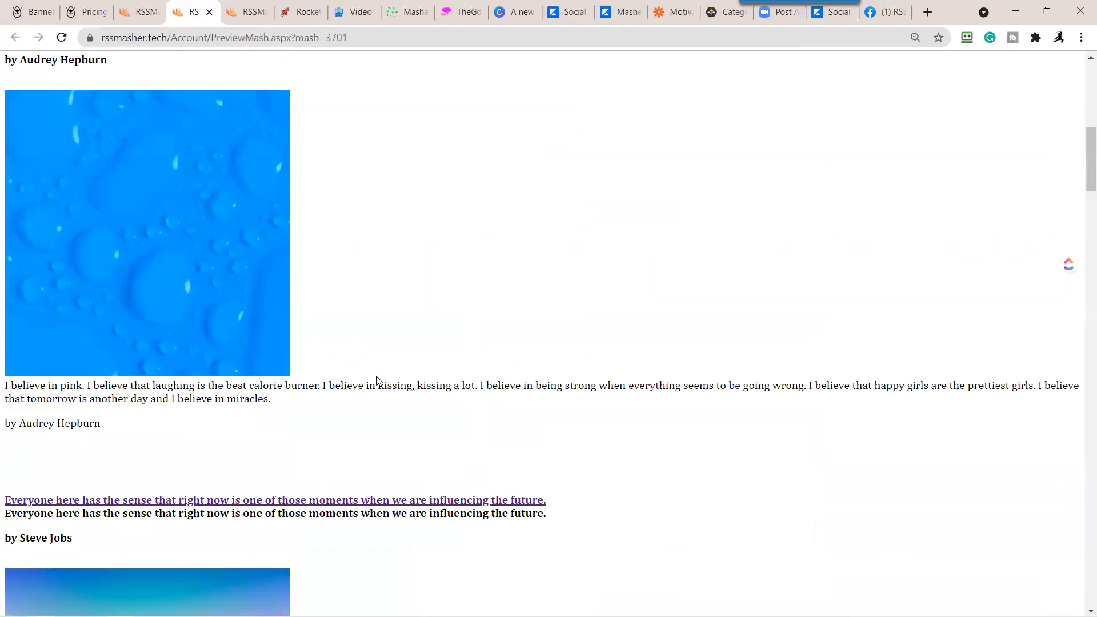
pyautogui.scroll(2, 372, 377)
pyautogui.scroll(-7, 125, 422)
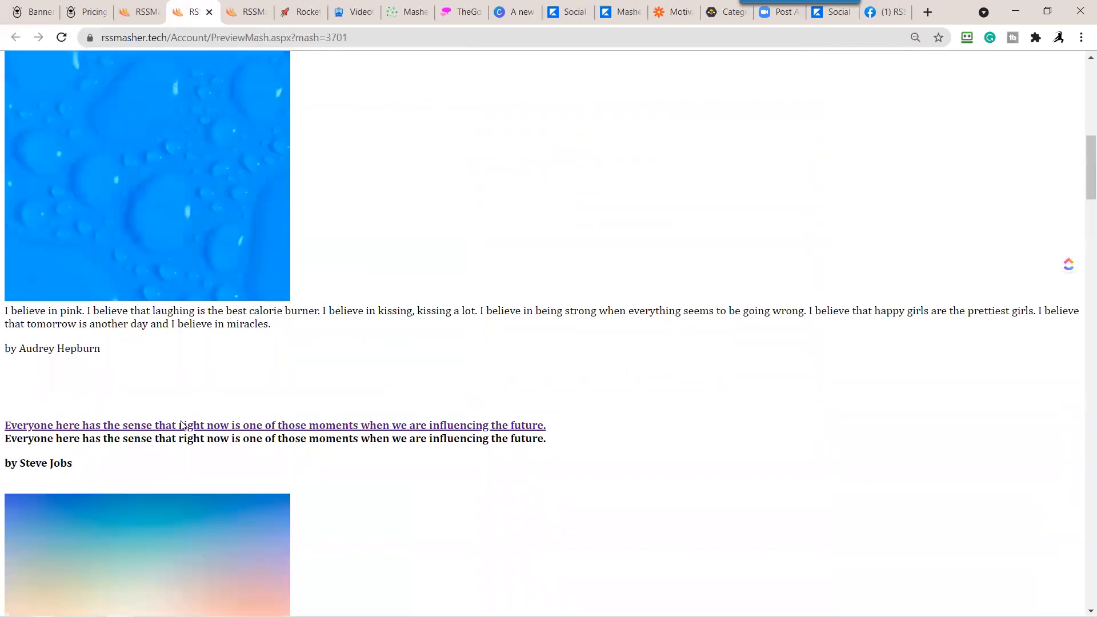
pyautogui.scroll(-12, 335, 434)
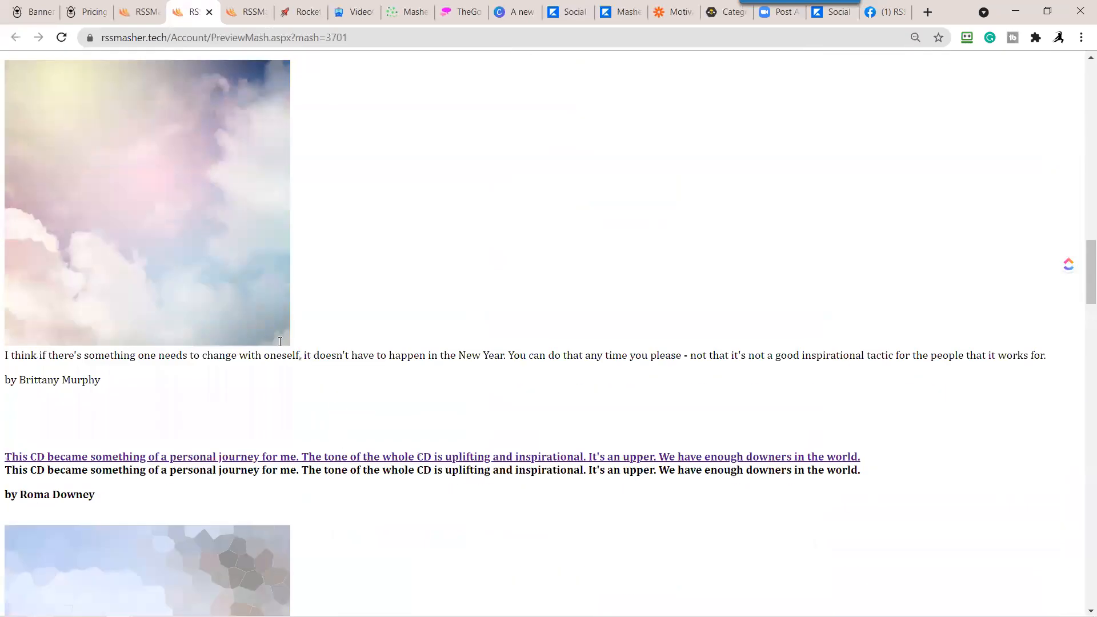
pyautogui.scroll(-5, 274, 377)
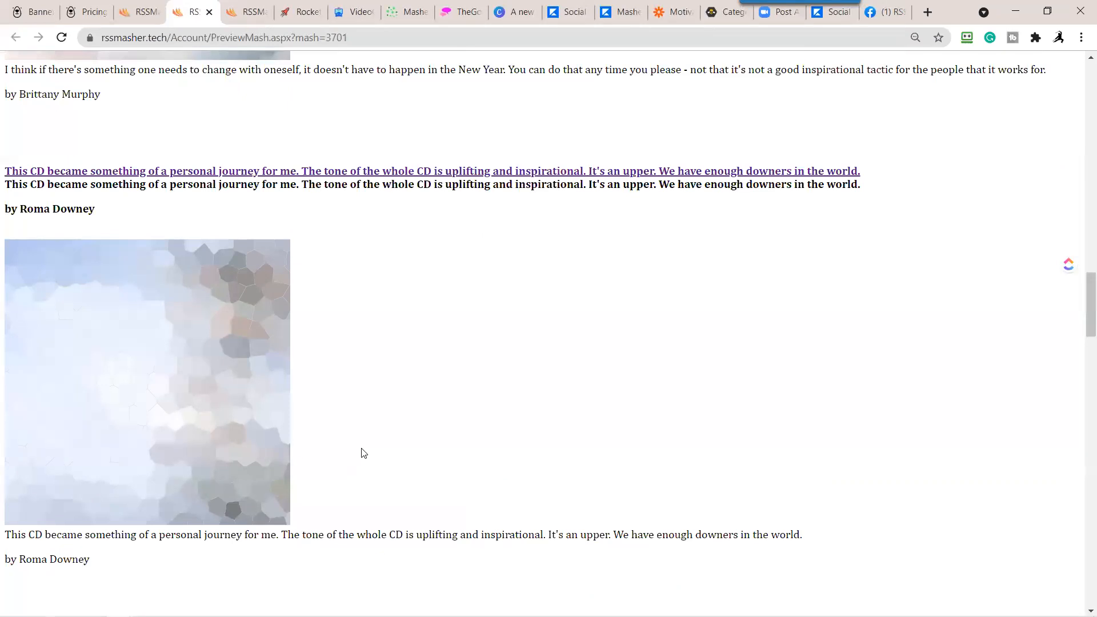
pyautogui.scroll(20, 367, 450)
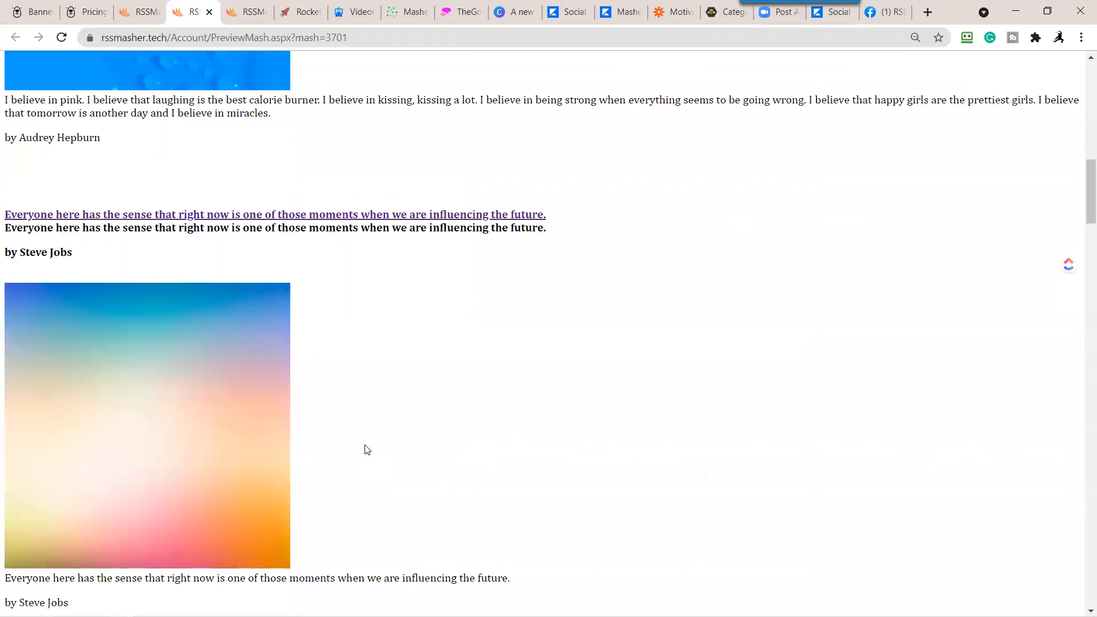
pyautogui.scroll(3, 367, 450)
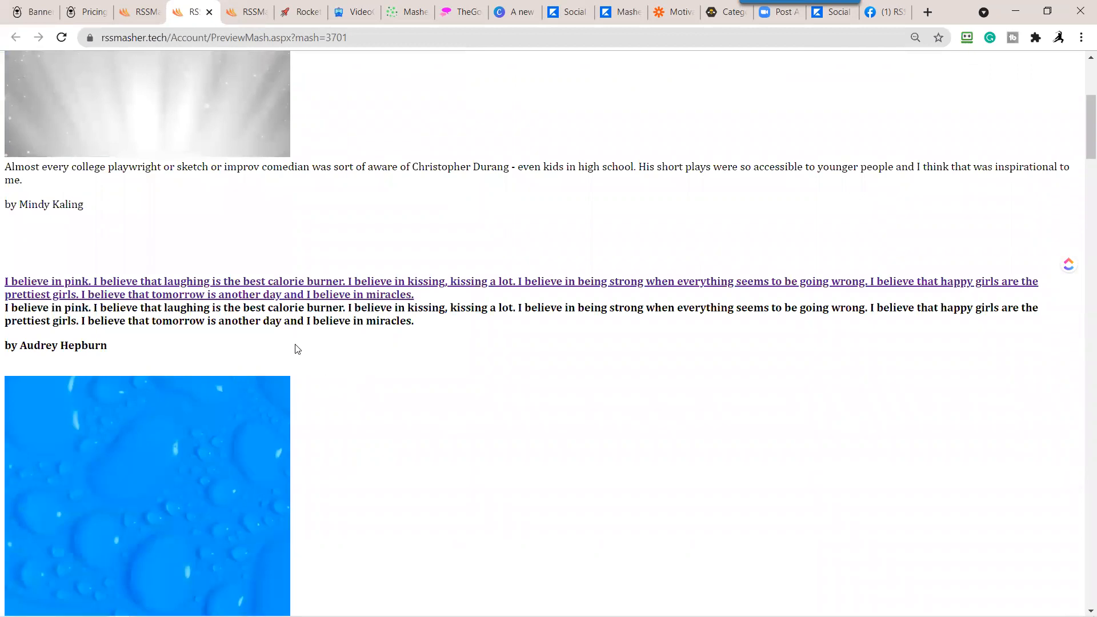
pyautogui.scroll(-7, 298, 349)
pyautogui.scroll(5, 306, 374)
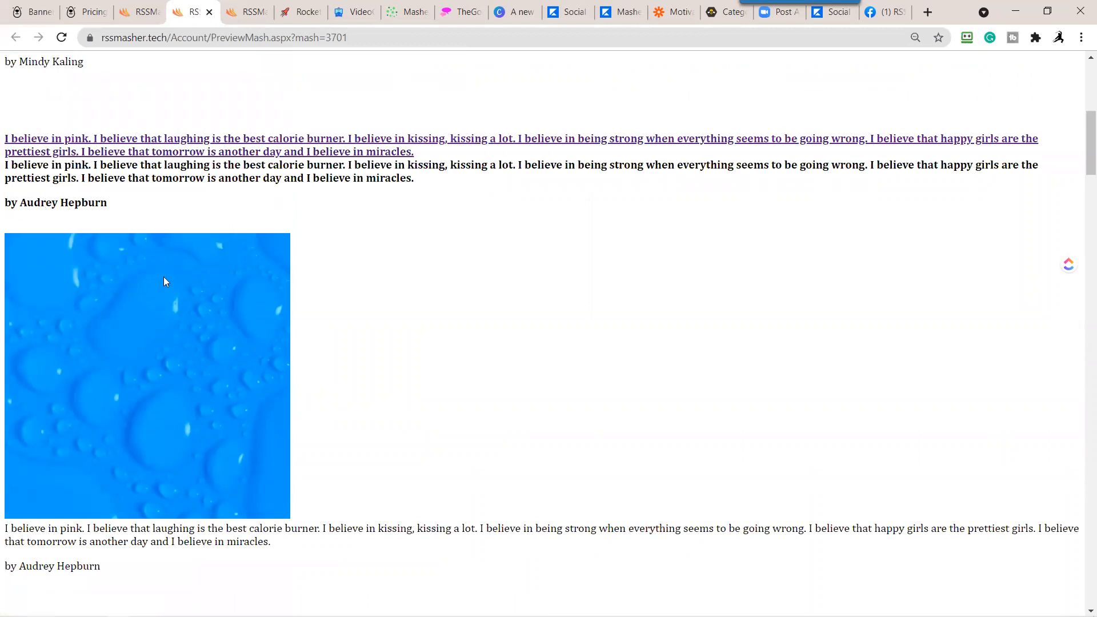
pyautogui.scroll(-3, 206, 461)
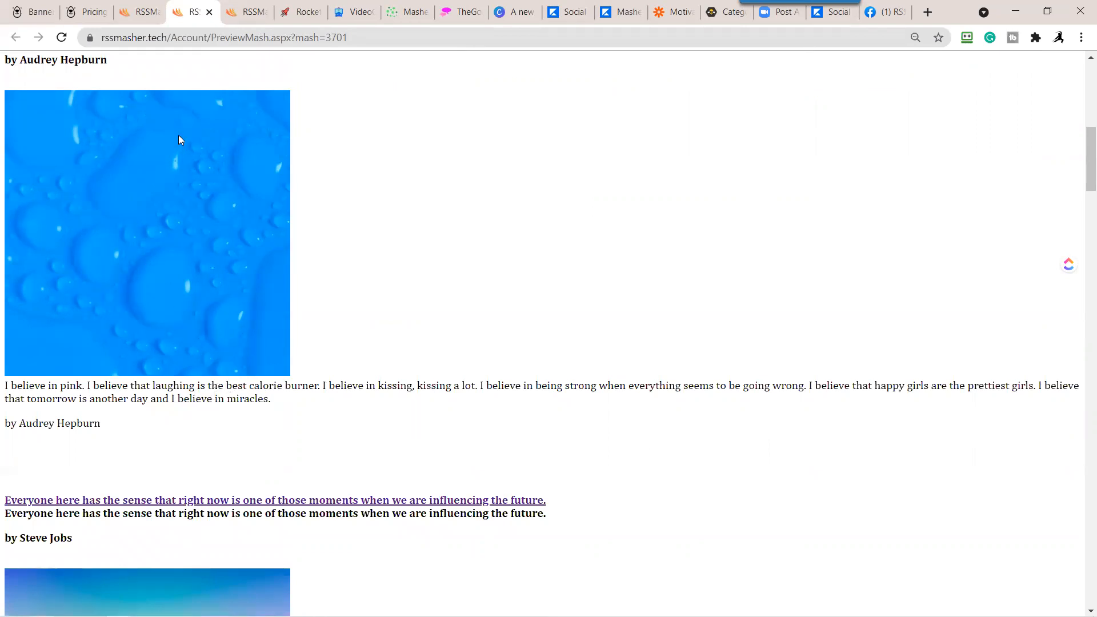
# Step: Switch to Bannerbear and look over the project list and the templates in the Quotes project
pyautogui.click(36, 13)
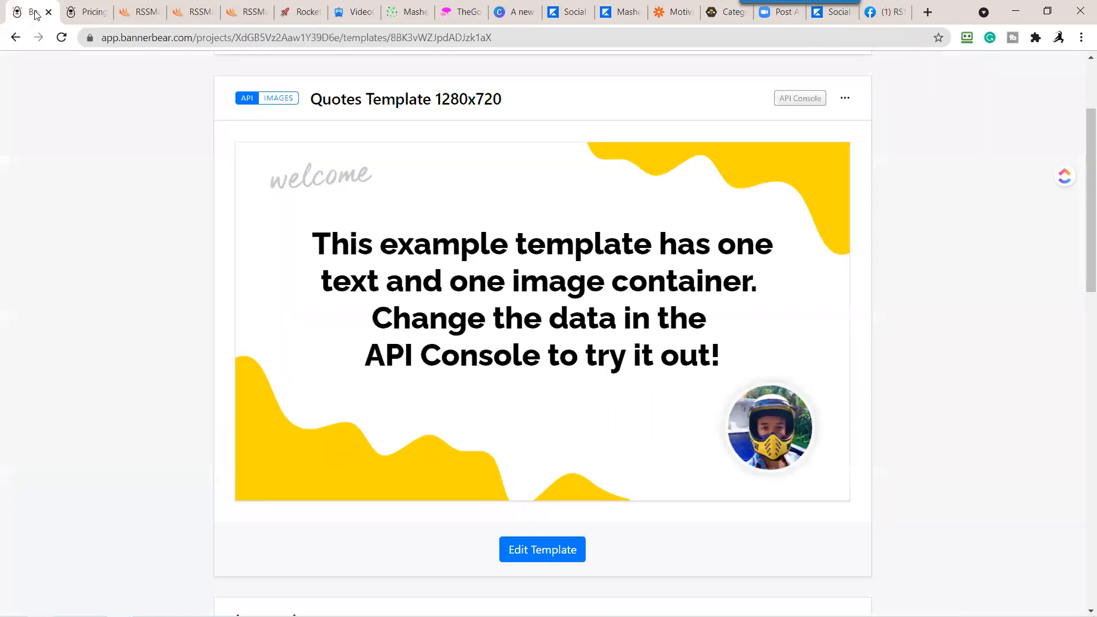
pyautogui.scroll(3, 462, 234)
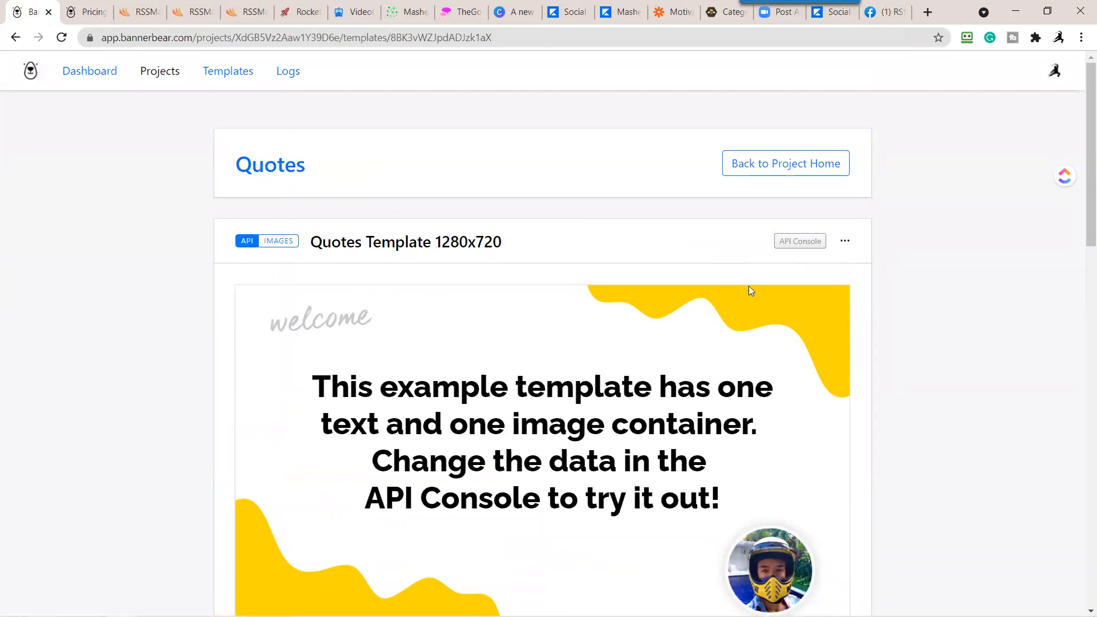
pyautogui.click(269, 171)
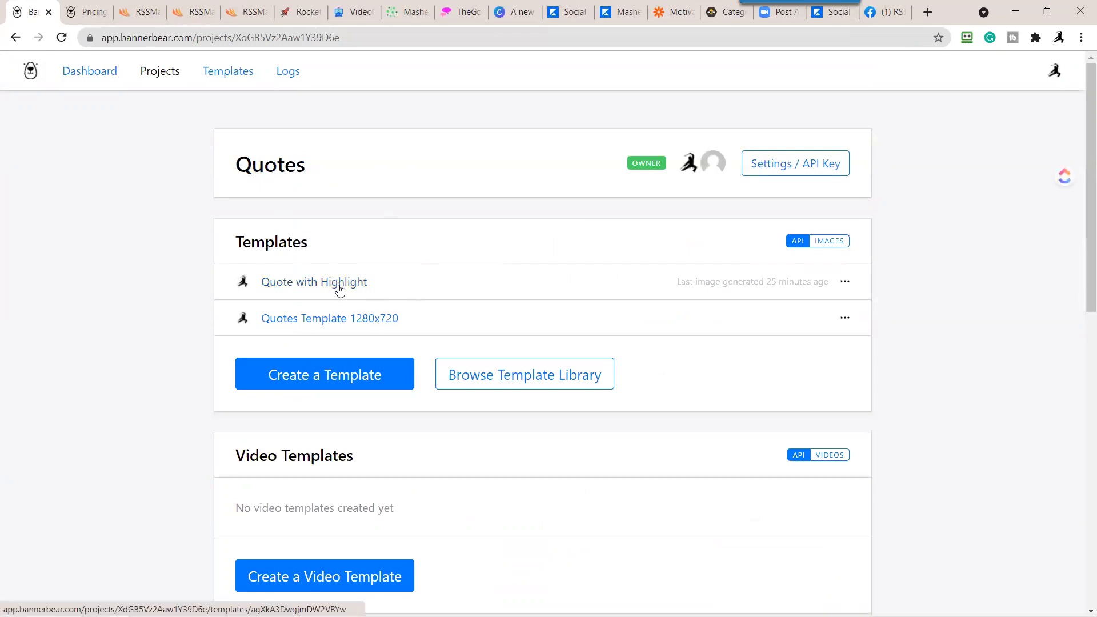
pyautogui.scroll(-6, 370, 299)
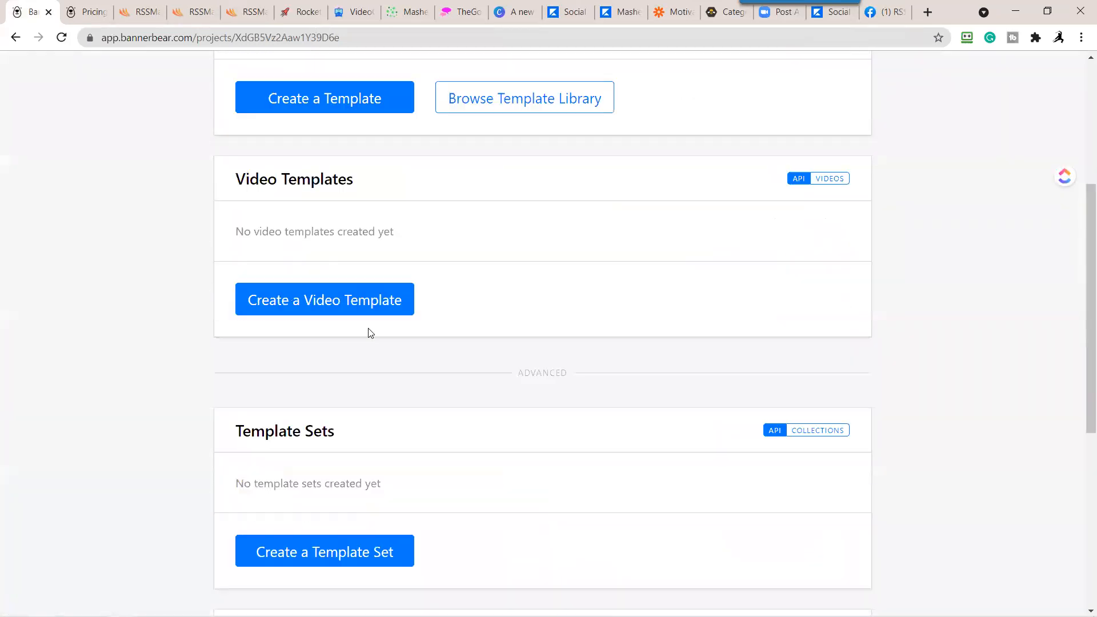
pyautogui.scroll(6, 370, 327)
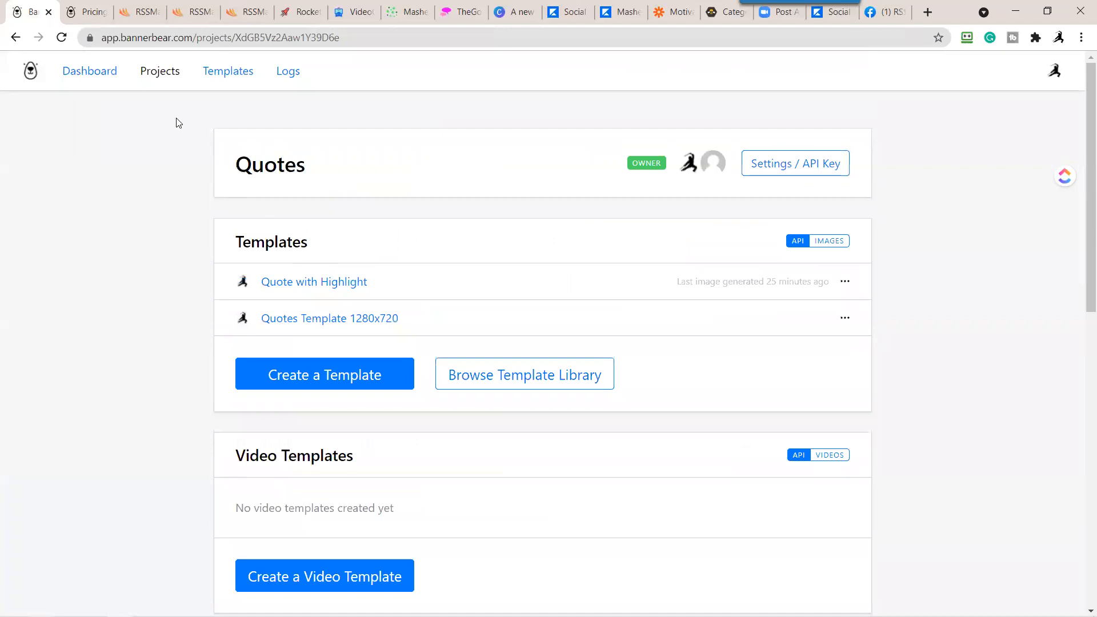
pyautogui.click(160, 74)
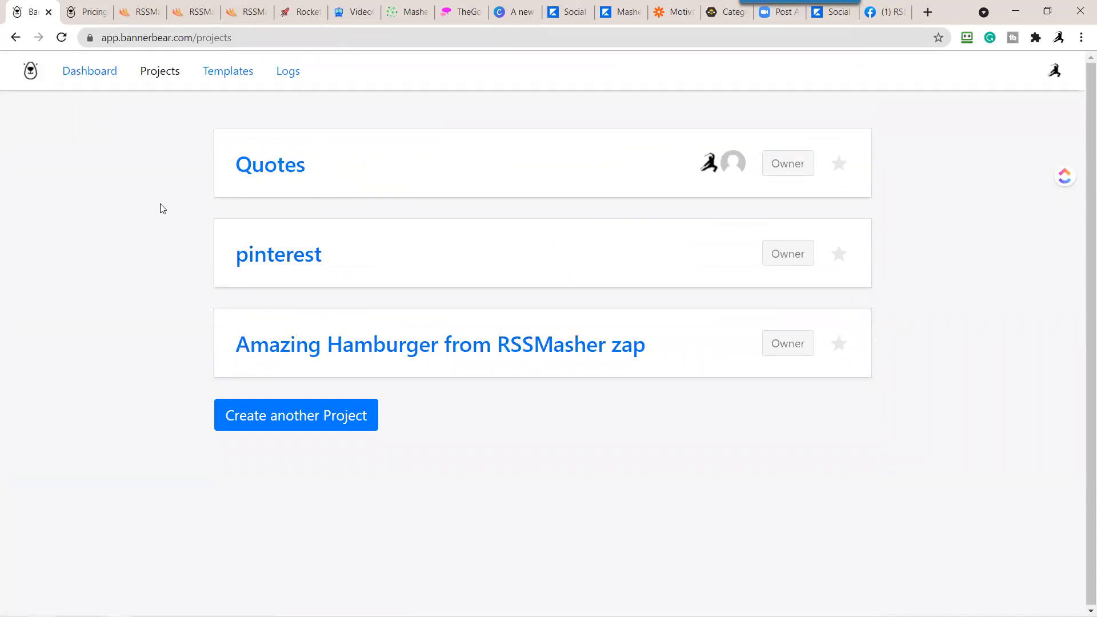
pyautogui.click(269, 169)
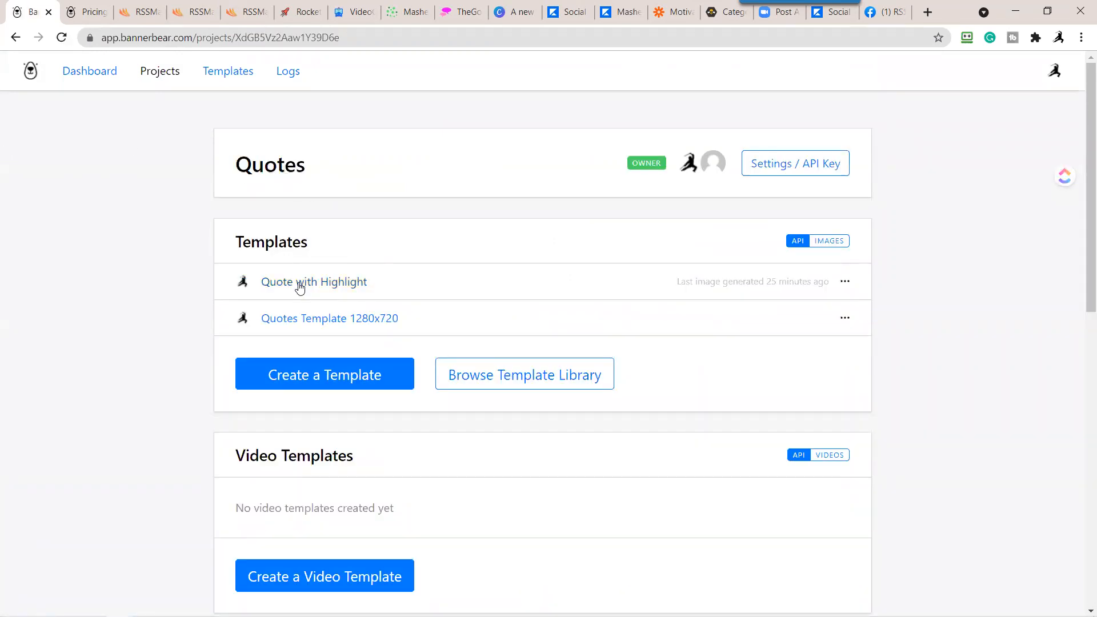
# Step: Open the Quote with Highlight template and review its layout and available integrations
pyautogui.click(299, 286)
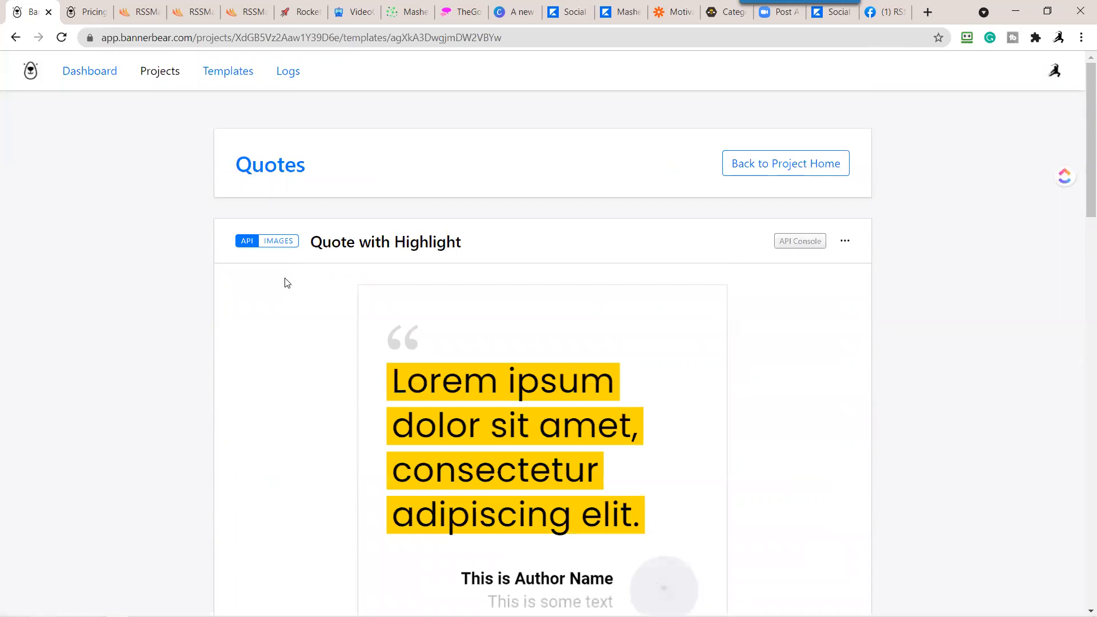
pyautogui.scroll(-3, 788, 383)
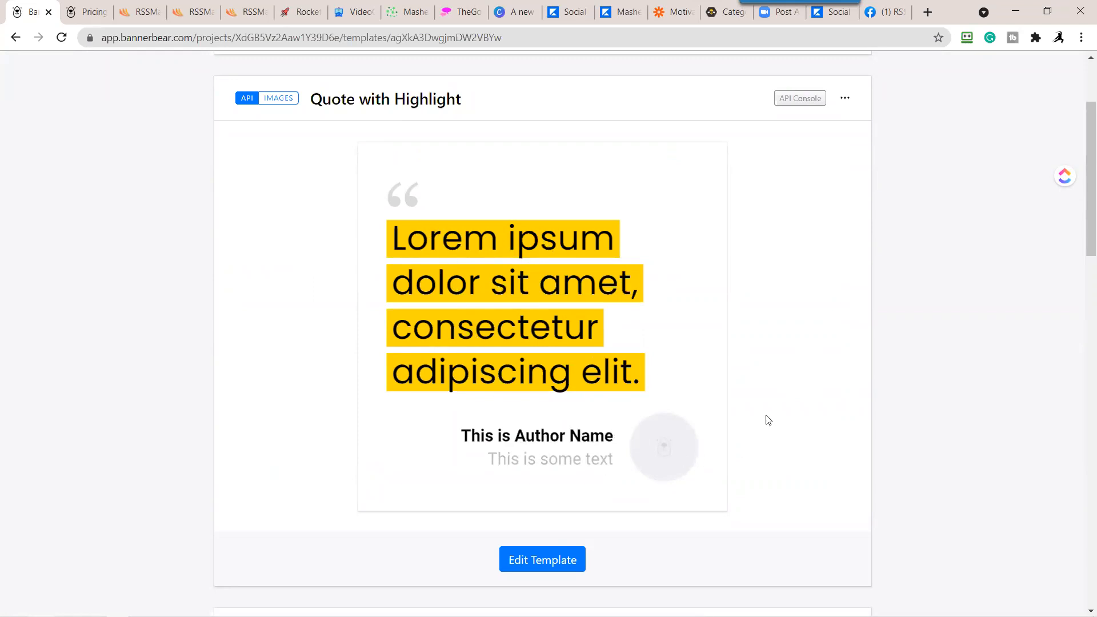
pyautogui.scroll(-2, 891, 412)
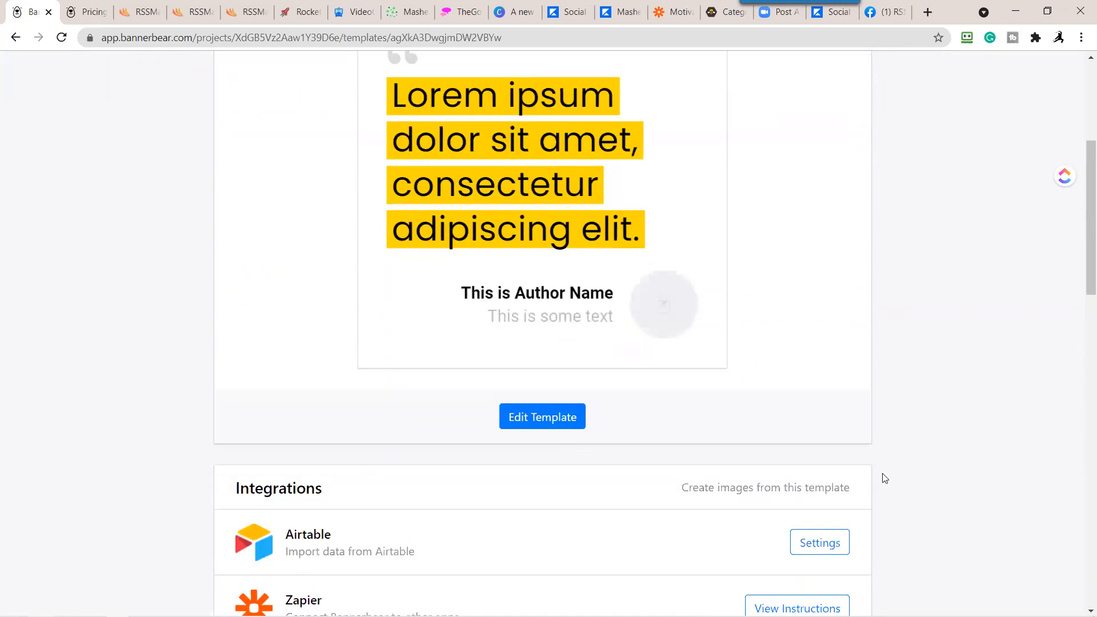
# Step: Switch back to the RSSMasher mash preview and compare the quote text, author credit and background image of each item
pyautogui.scroll(2, 884, 477)
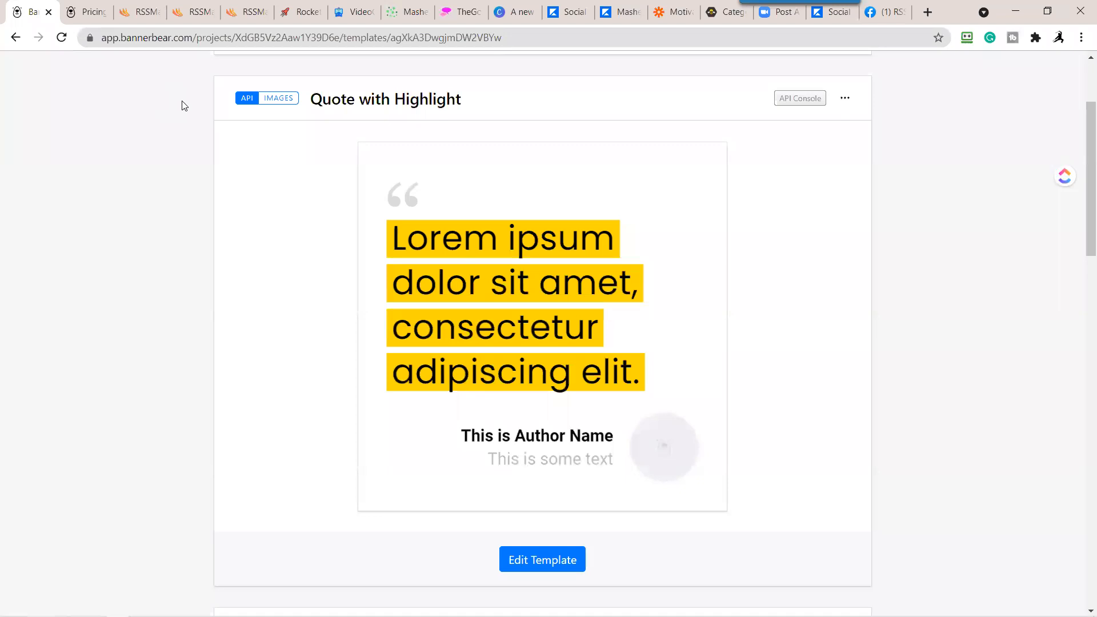
pyautogui.click(196, 14)
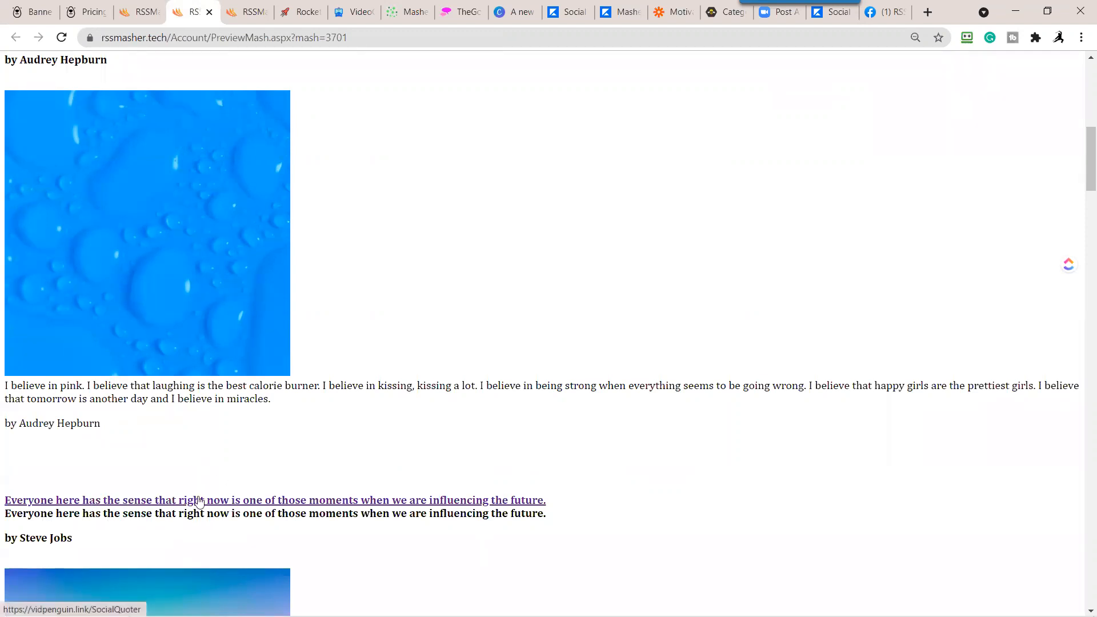
pyautogui.scroll(-5, 315, 523)
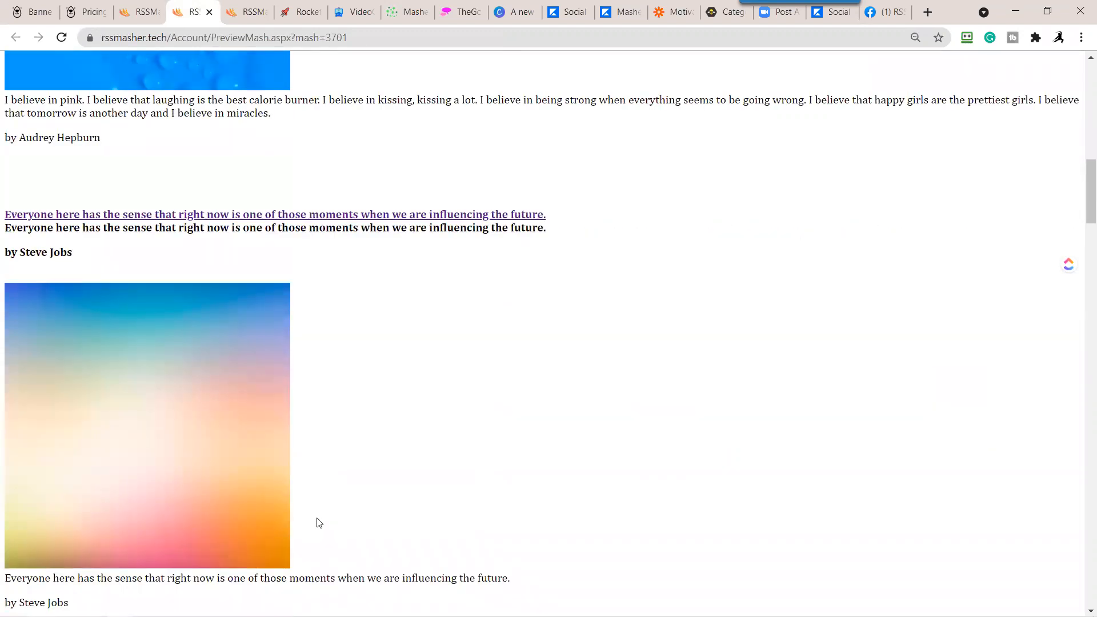
pyautogui.scroll(-3, 319, 523)
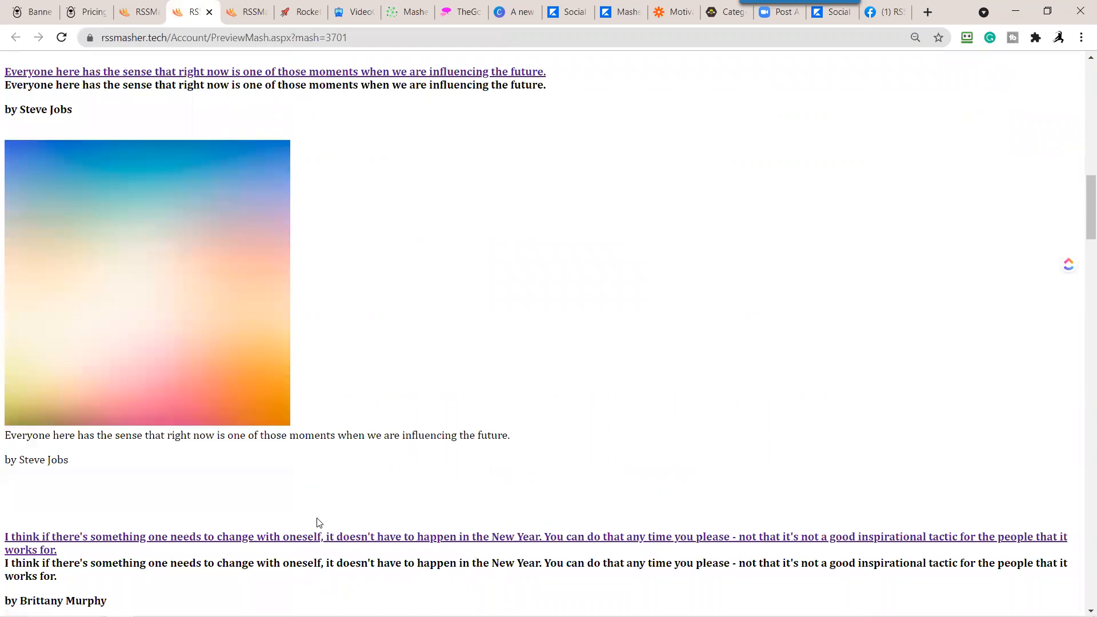
pyautogui.scroll(3, 319, 522)
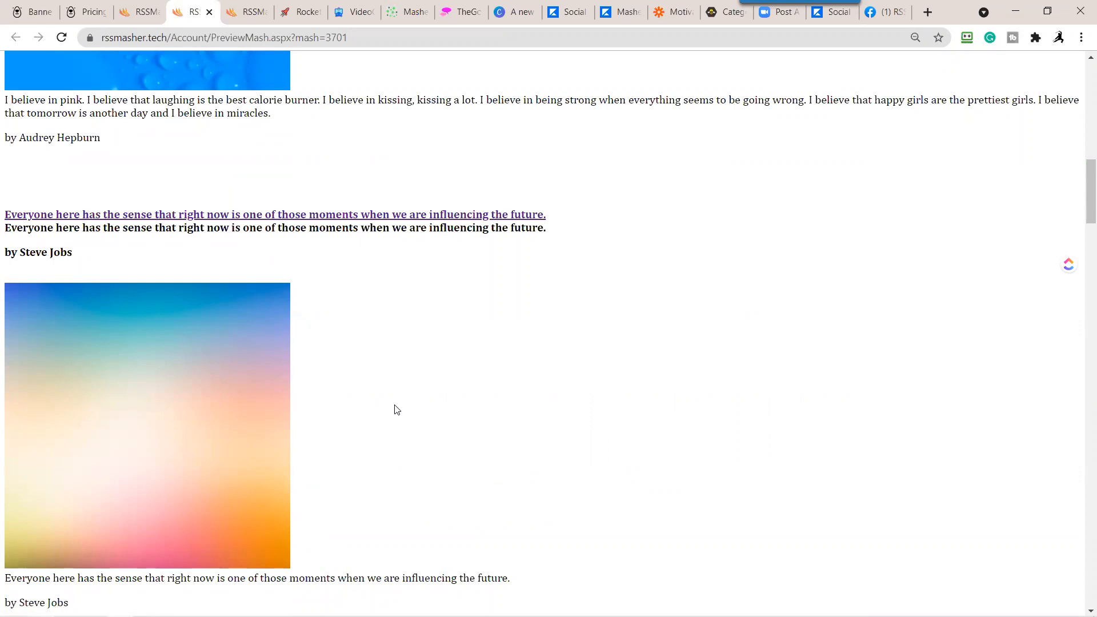
pyautogui.scroll(-3, 400, 468)
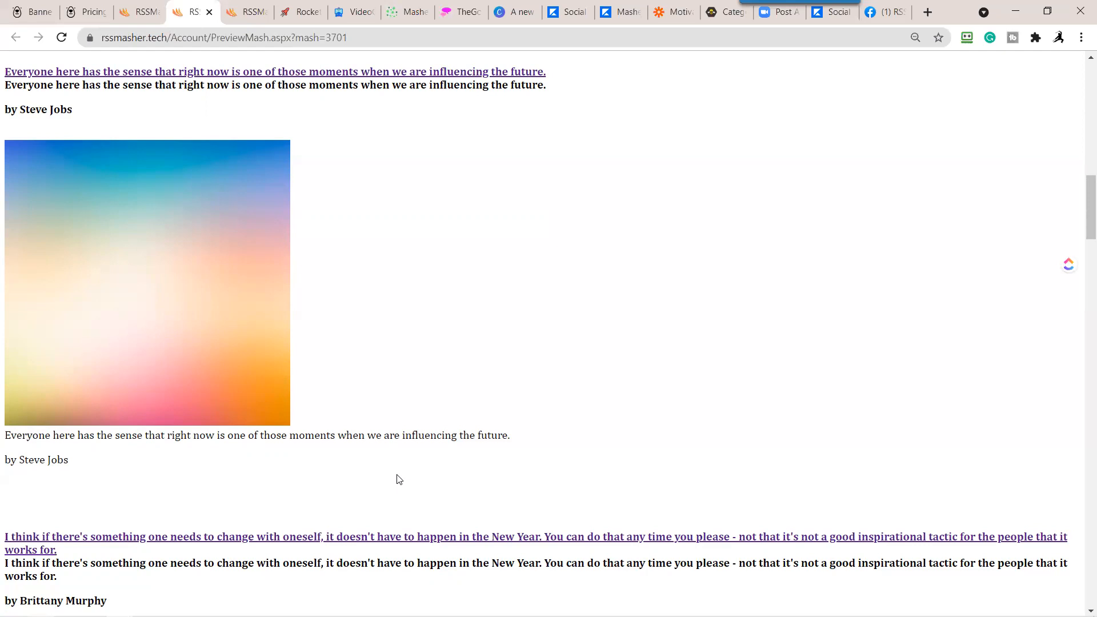
# Step: Open Twitter in a new browser tab and go to the account's own profile page
pyautogui.click(928, 12)
pyautogui.write('t')
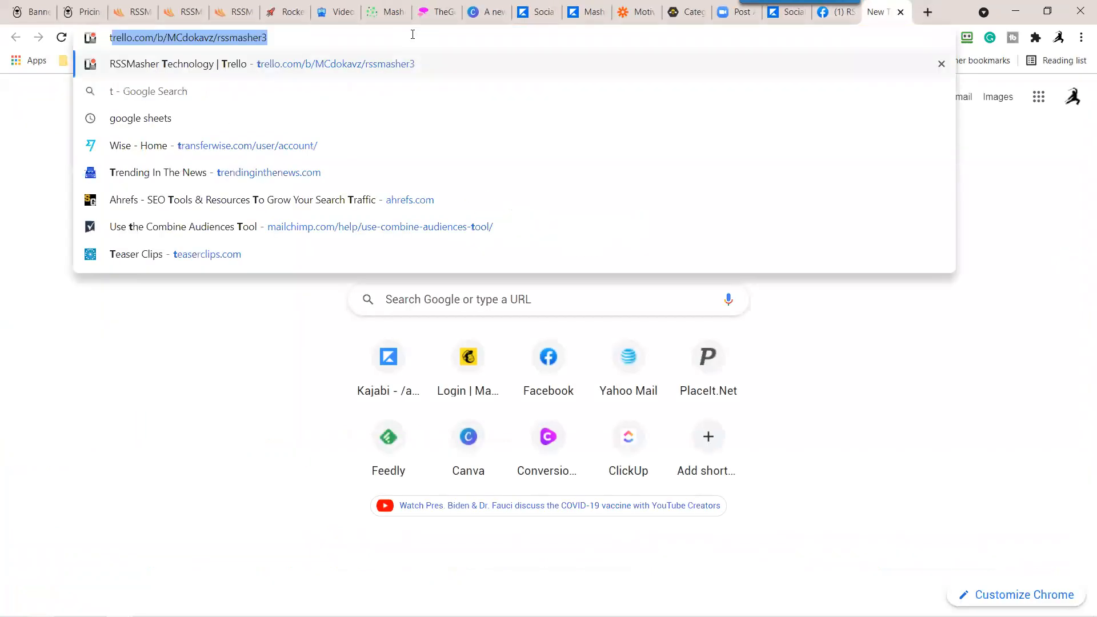
pyautogui.write('witter')
pyautogui.press('Return')
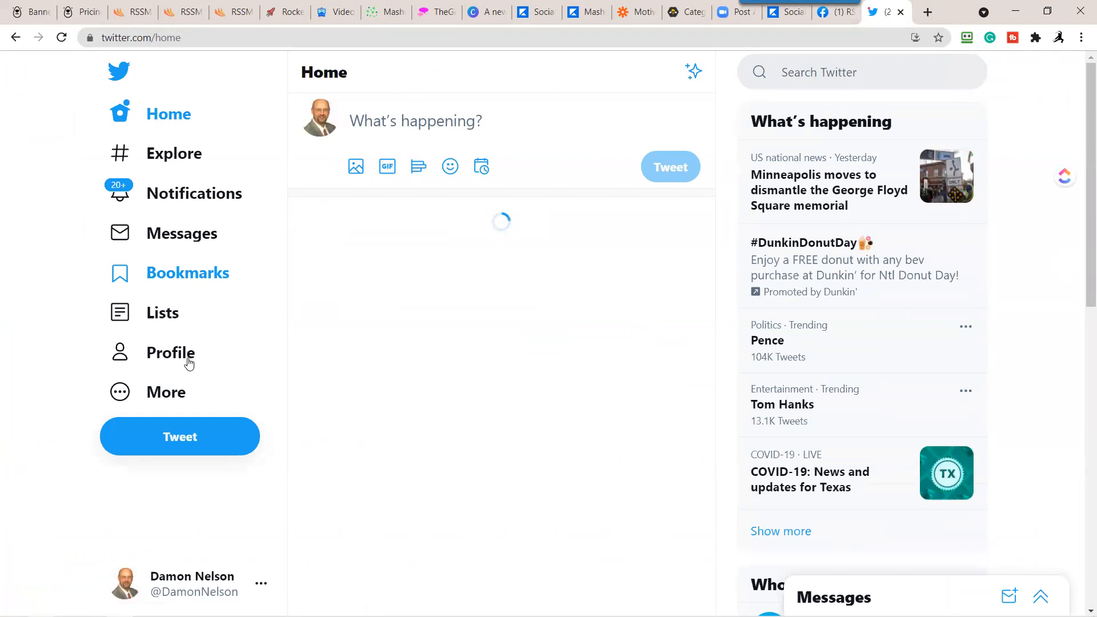
pyautogui.click(189, 363)
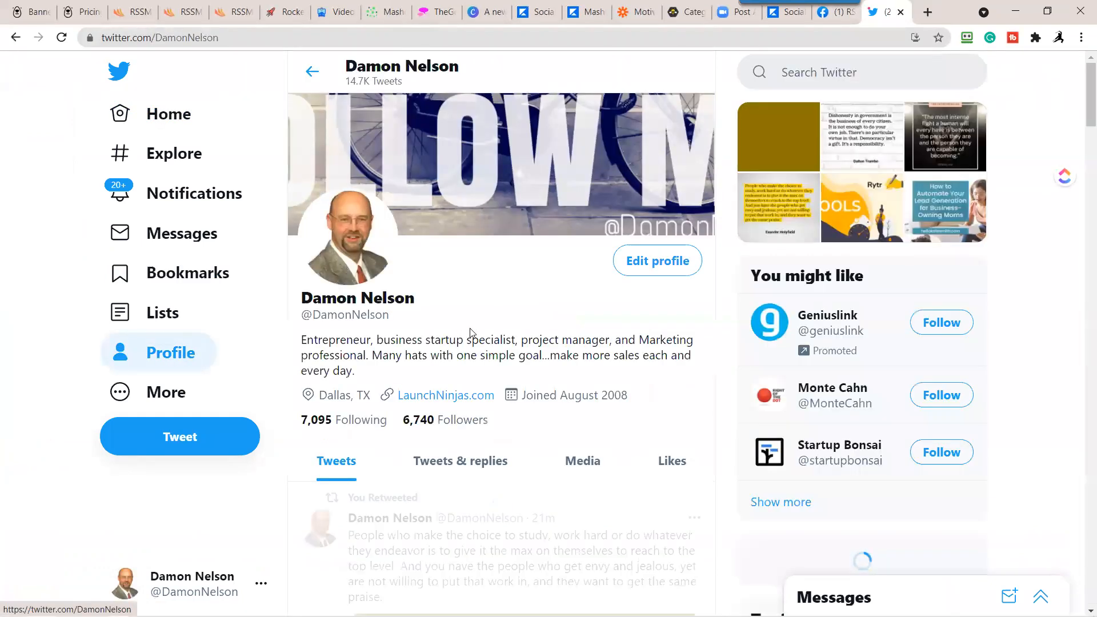
# Step: Look over the newest tweets and view the highlighted Evander Holyfield quote image at full size before closing it
pyautogui.scroll(-5, 471, 336)
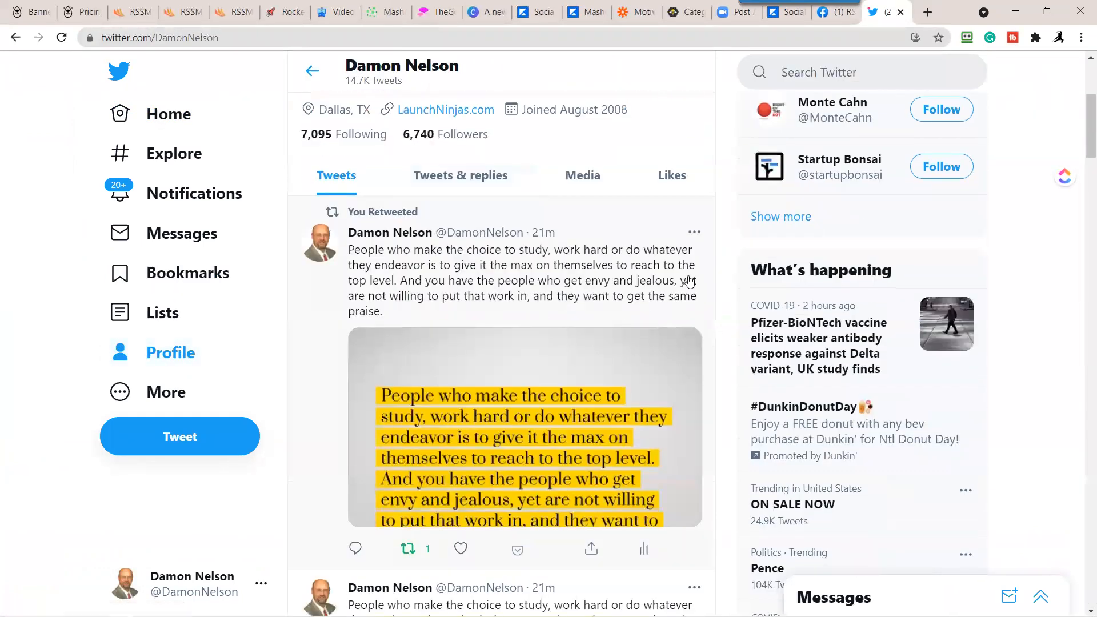
pyautogui.scroll(-6, 690, 280)
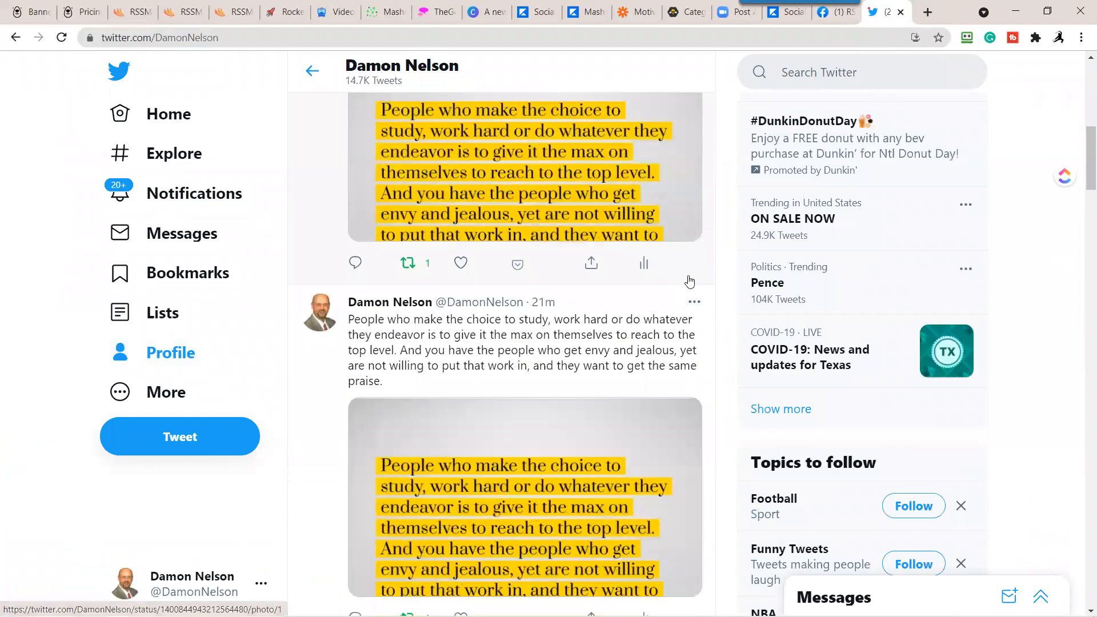
pyautogui.scroll(-4, 690, 280)
pyautogui.scroll(-5, 689, 280)
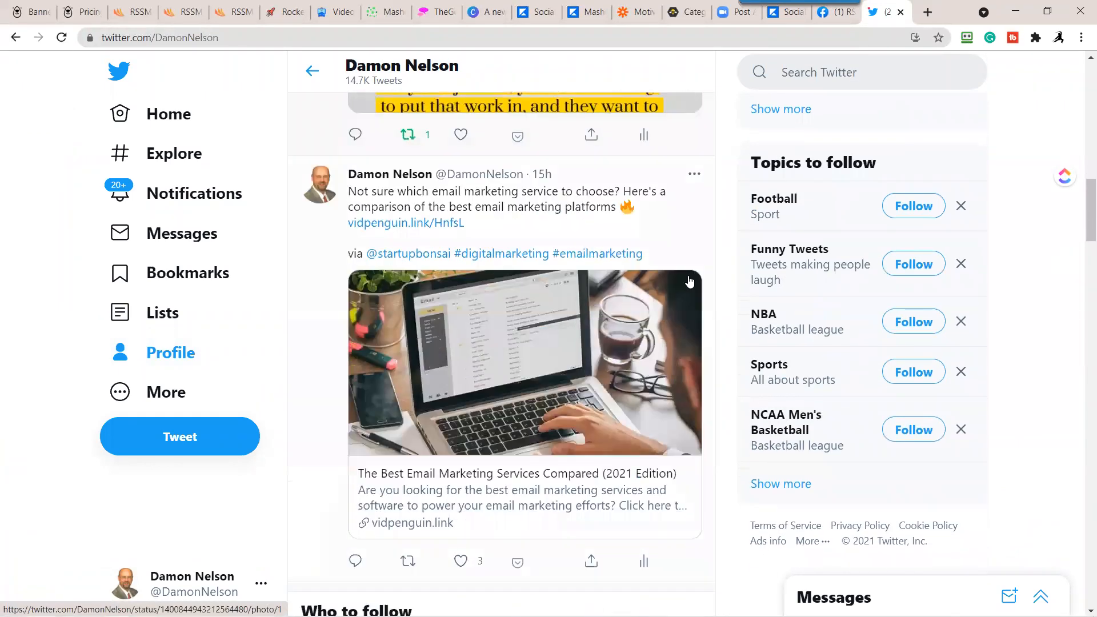
pyautogui.scroll(15, 690, 280)
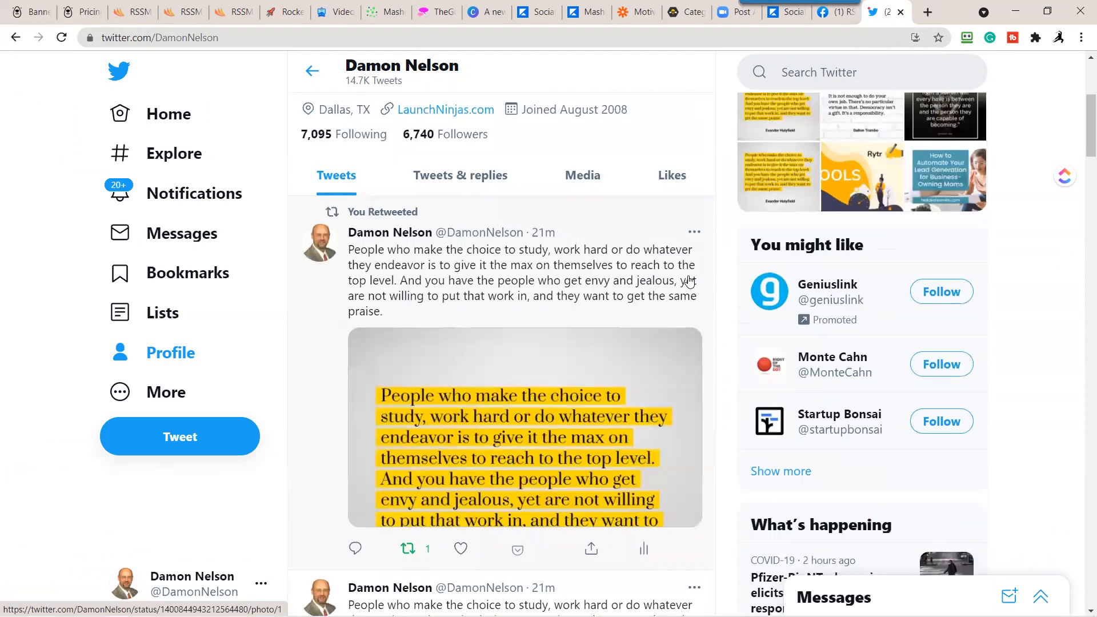
pyautogui.click(549, 408)
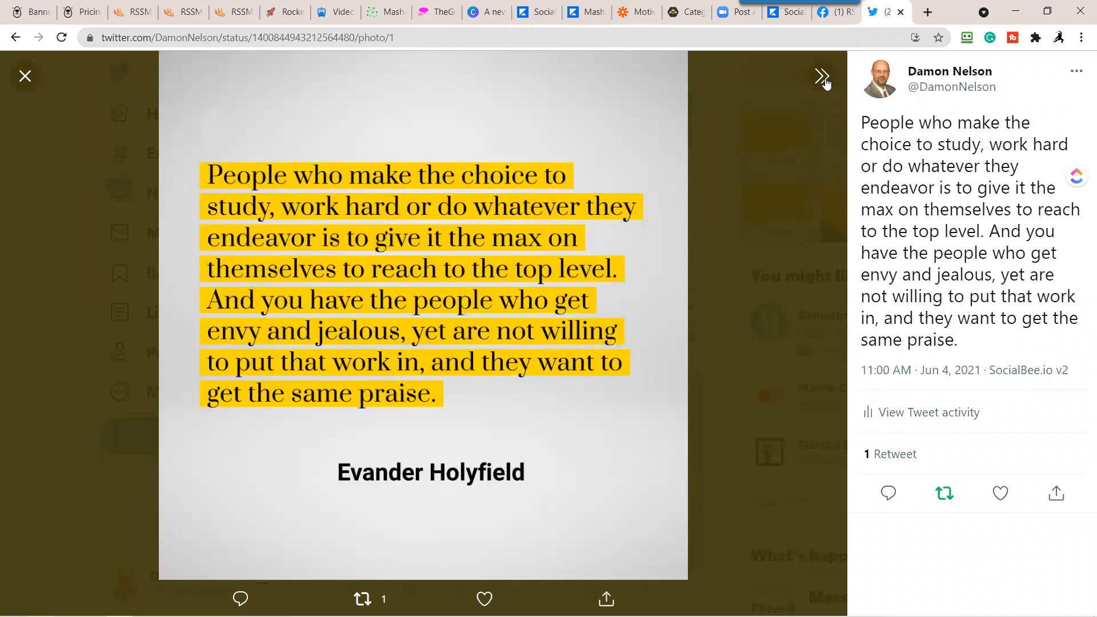
pyautogui.click(25, 76)
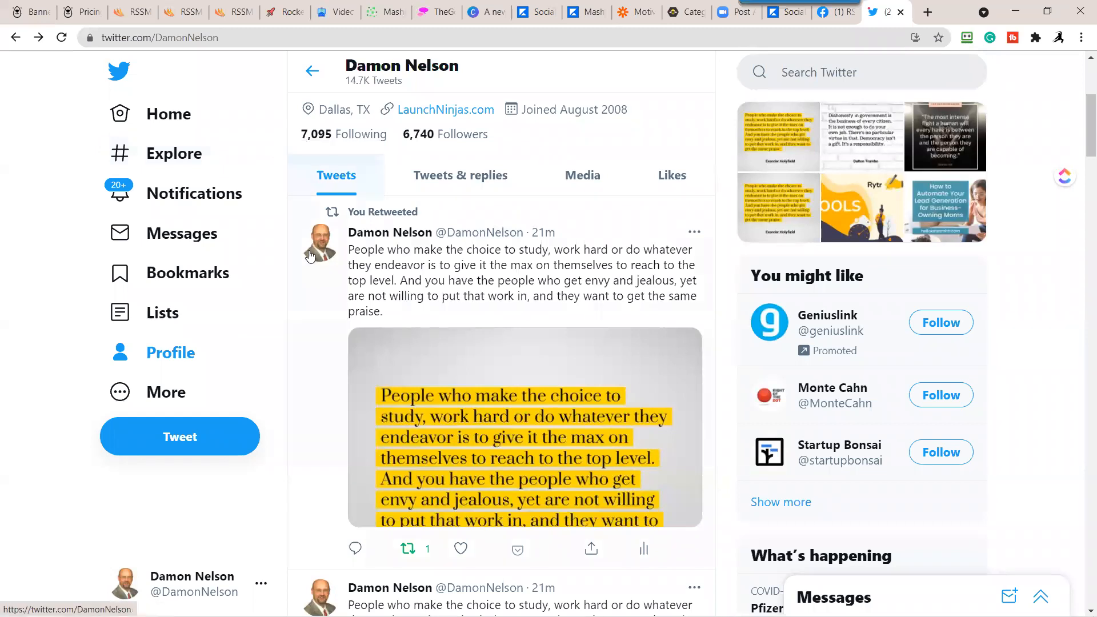
# Step: Browse the profile's timeline to examine the posted quote images and their different template styles, returning to the top of the profile
pyautogui.scroll(-5, 319, 289)
pyautogui.scroll(-15, 322, 290)
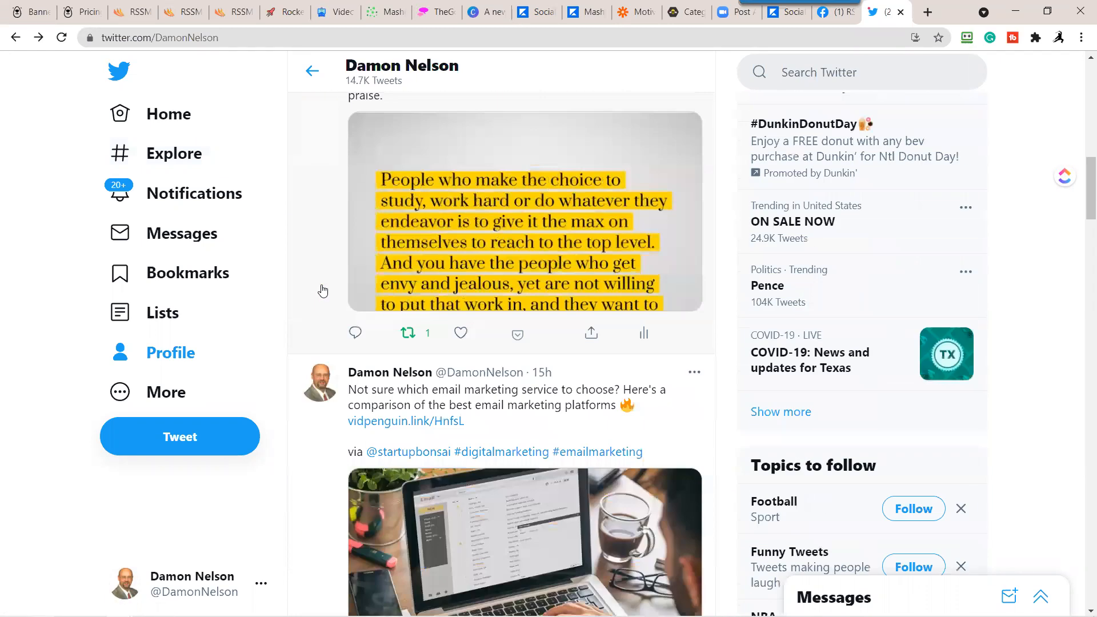
pyautogui.scroll(-8, 323, 291)
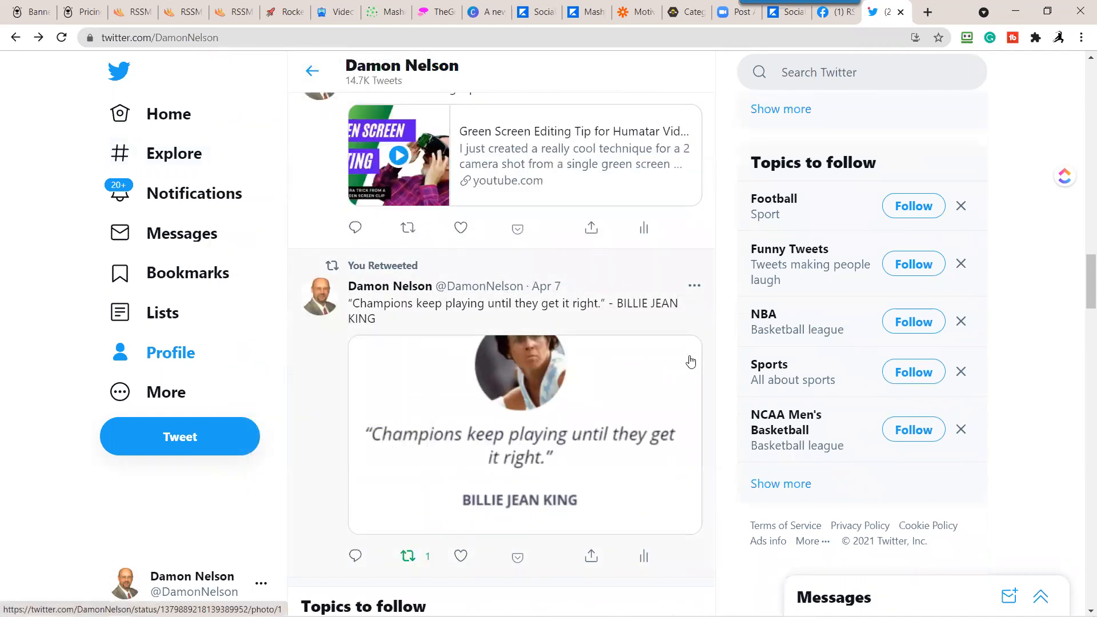
pyautogui.scroll(-3, 691, 362)
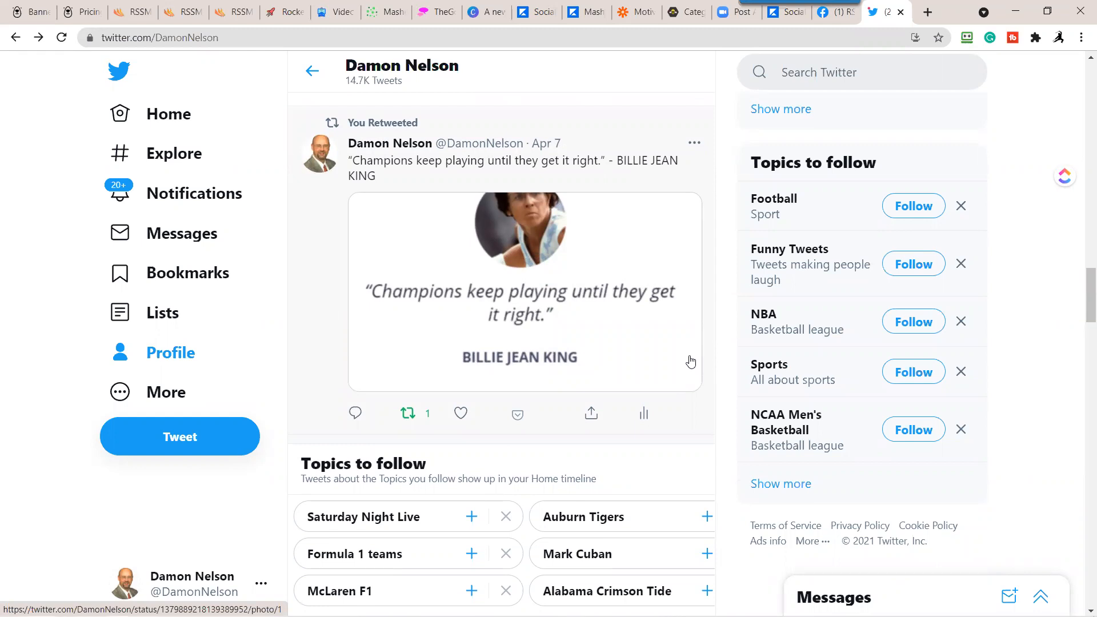
pyautogui.scroll(-9, 677, 363)
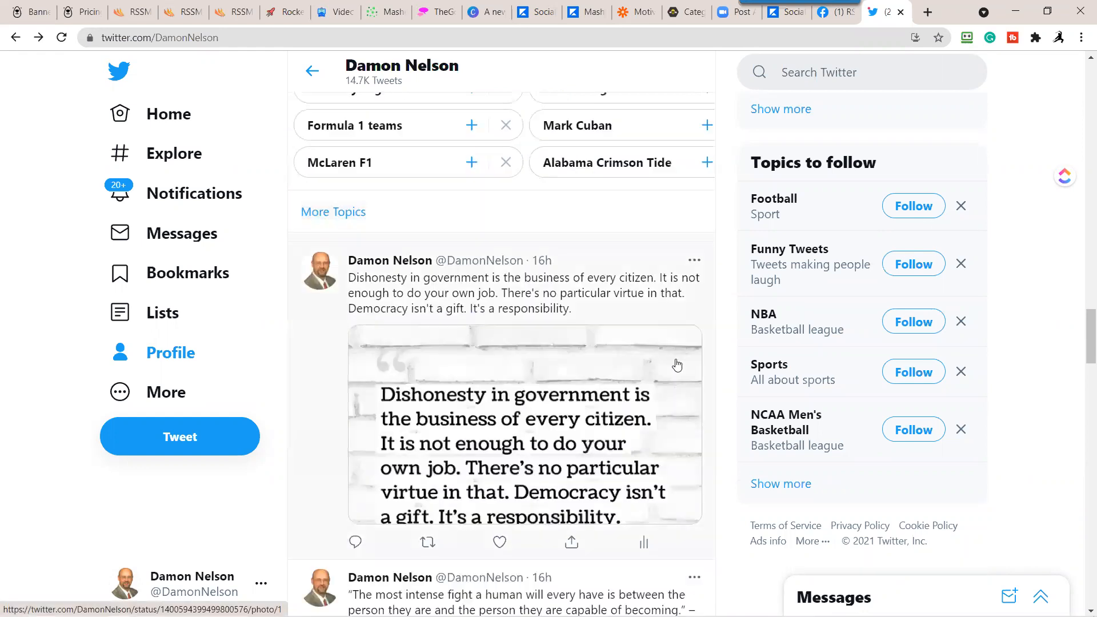
pyautogui.scroll(-6, 677, 364)
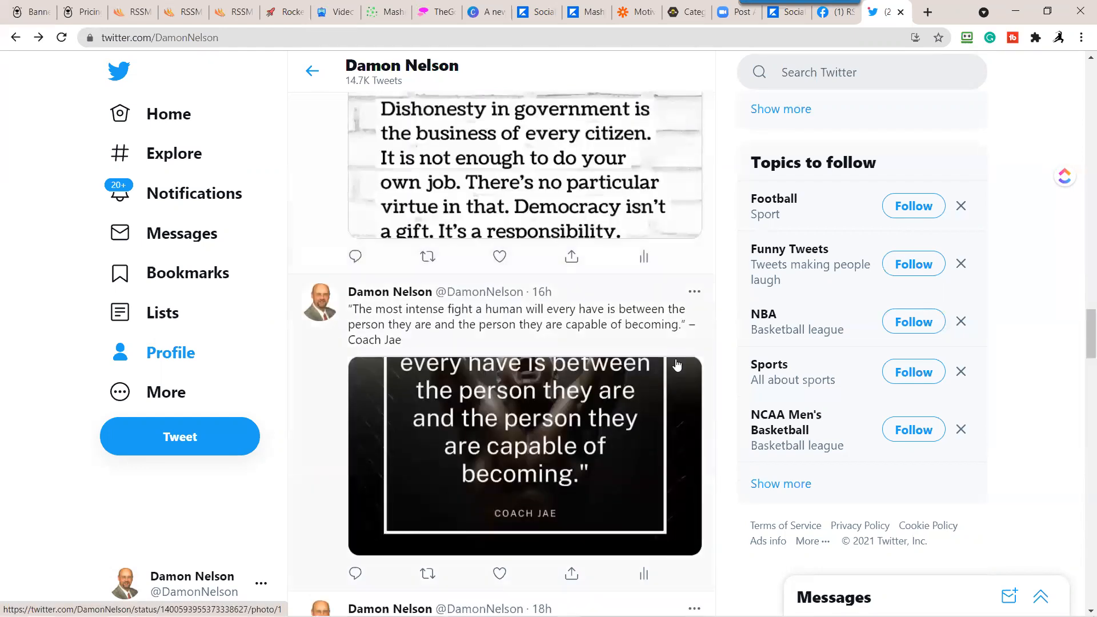
pyautogui.scroll(-9, 677, 364)
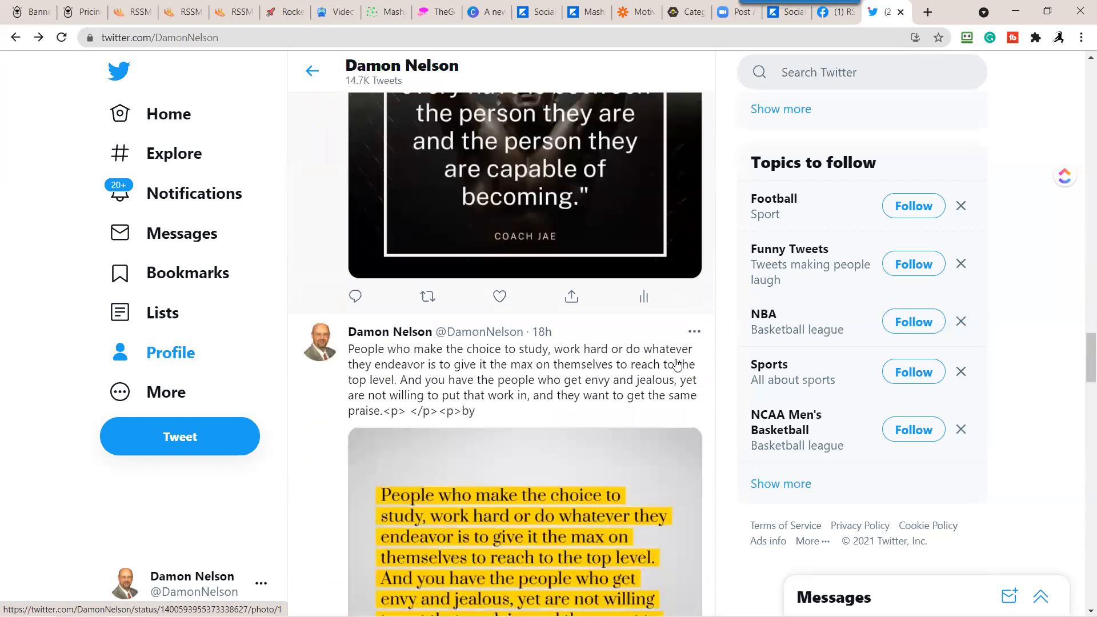
pyautogui.scroll(-9, 677, 365)
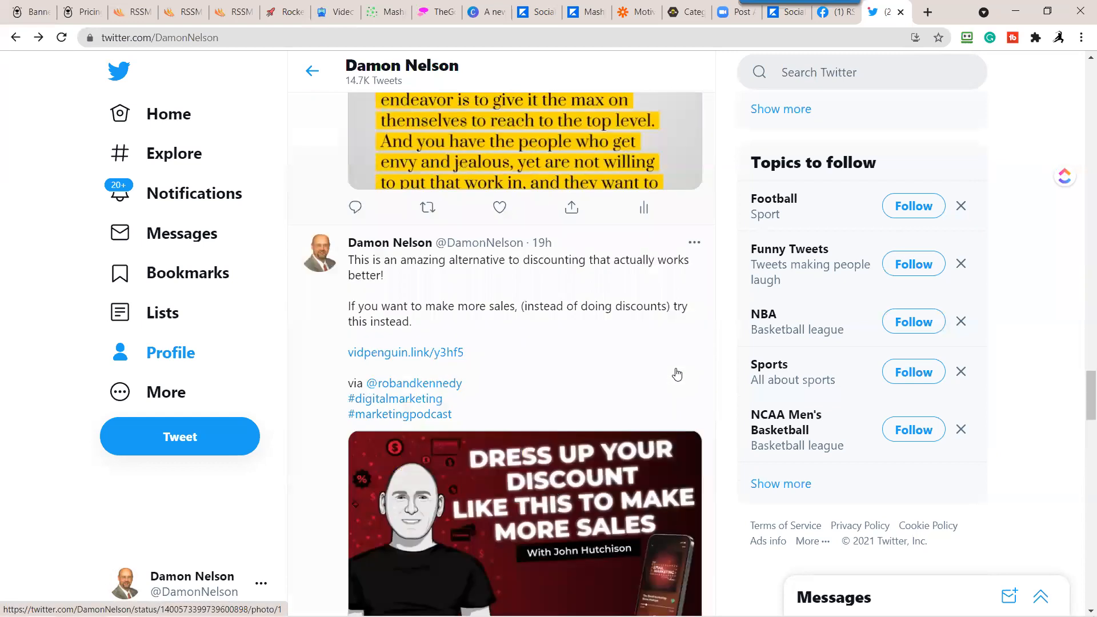
pyautogui.scroll(-9, 677, 374)
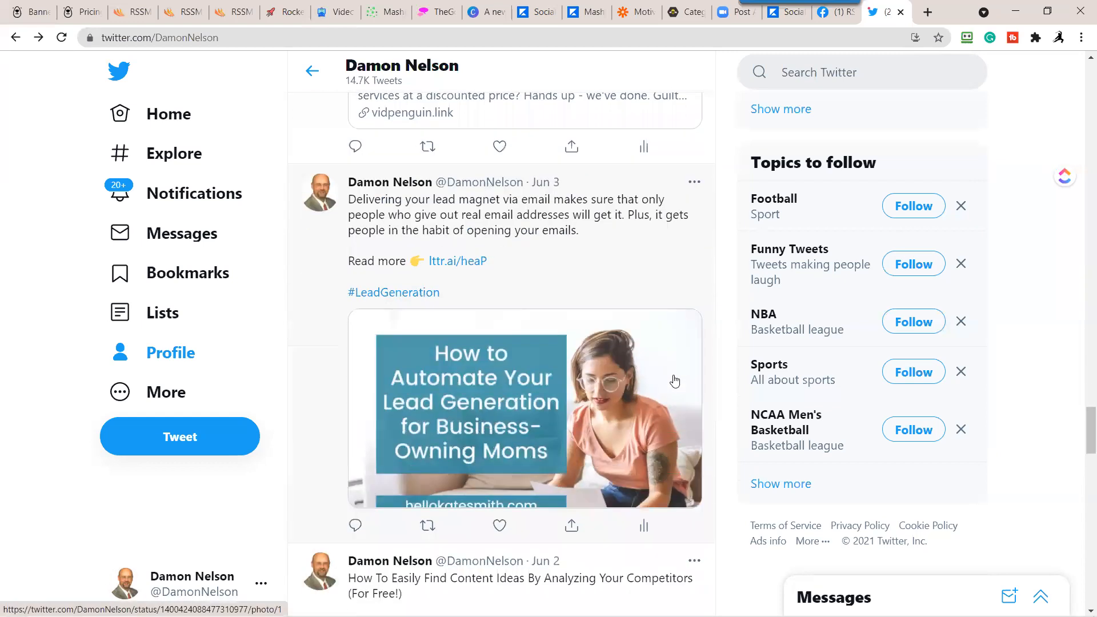
pyautogui.scroll(5, 671, 388)
pyautogui.scroll(20, 670, 392)
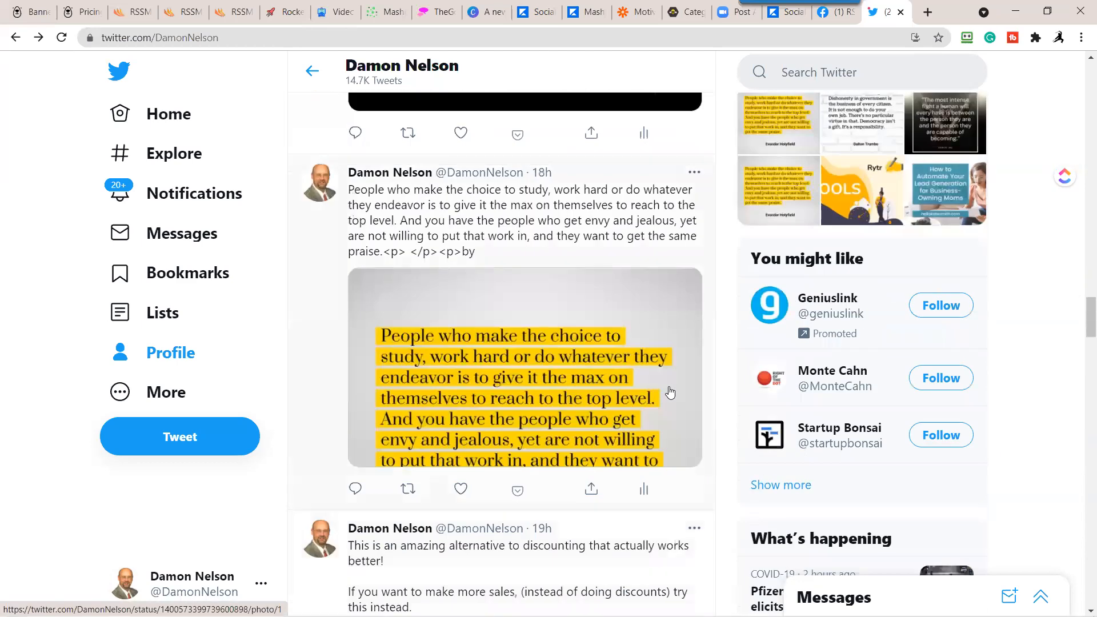
pyautogui.scroll(20, 670, 392)
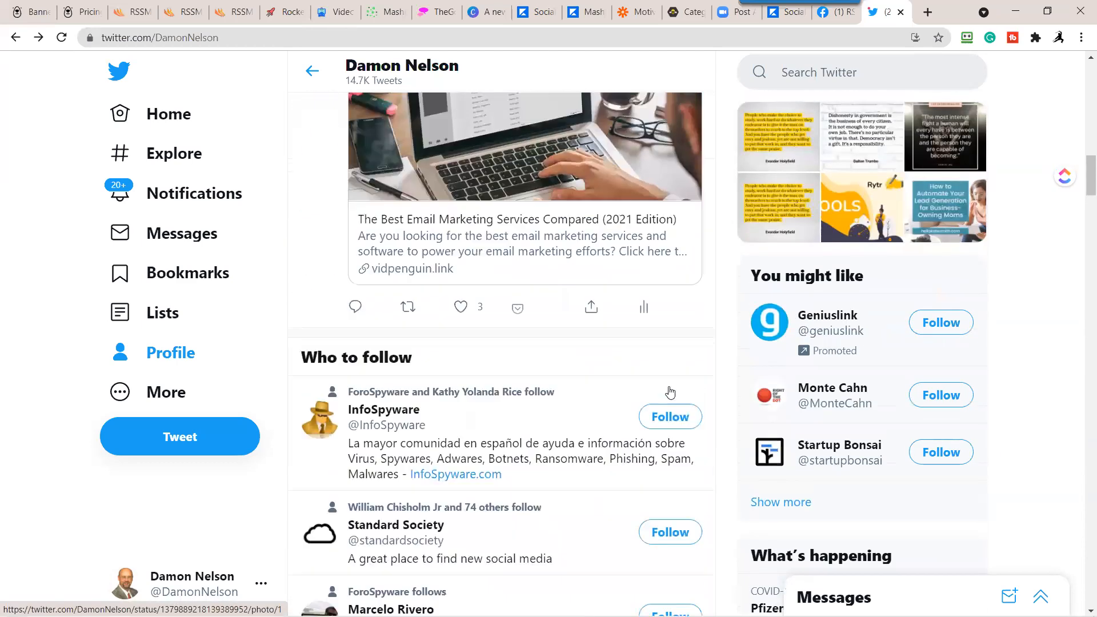
pyautogui.scroll(-4, 666, 392)
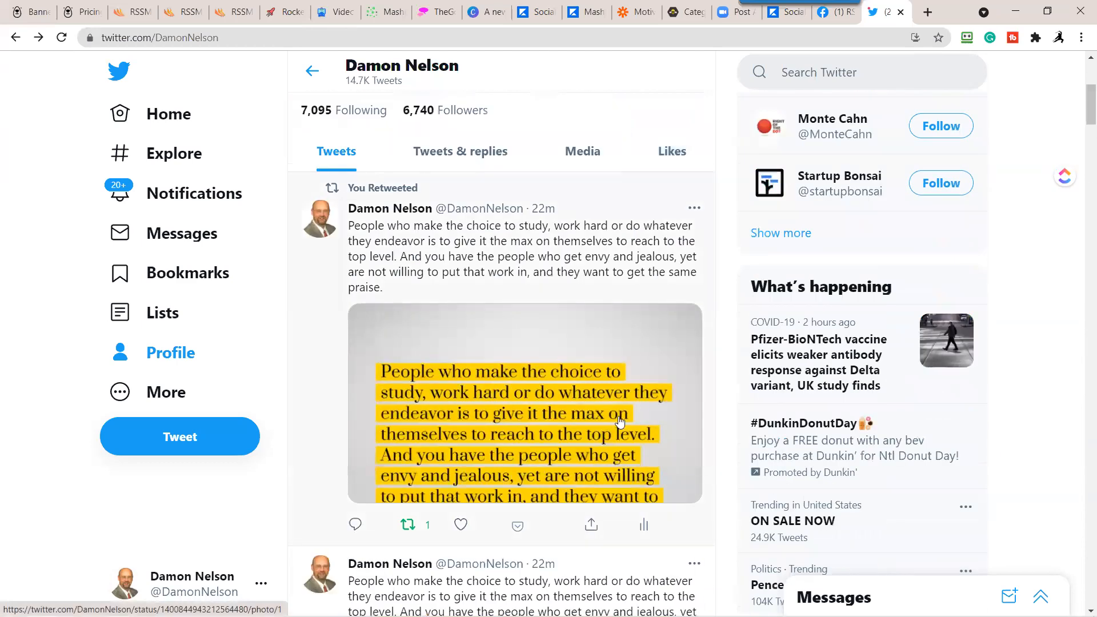
pyautogui.scroll(-3, 628, 434)
pyautogui.scroll(5, 628, 349)
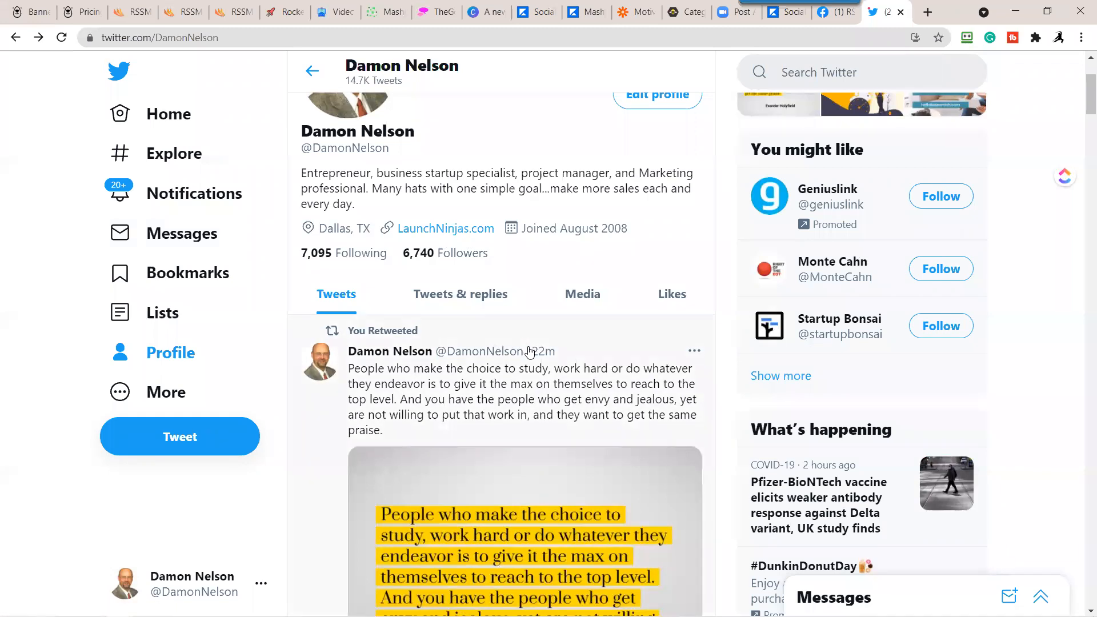
pyautogui.scroll(3, 531, 353)
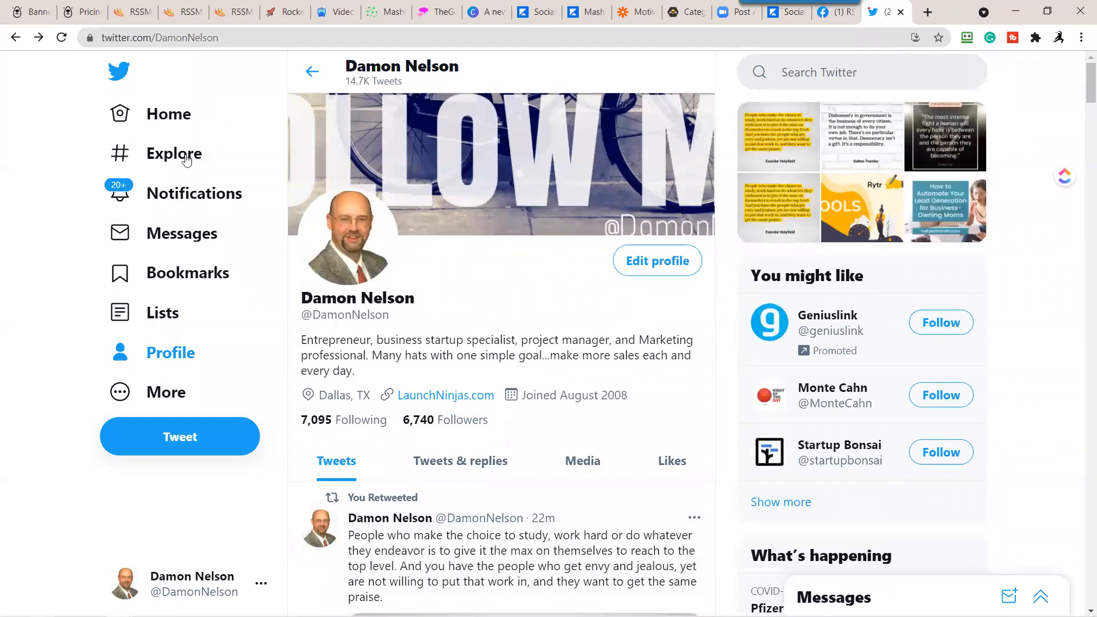
# Step: Switch to Bannerbear and review its pricing page, comparing the Automate, Scale and Enterprise plans
pyautogui.click(18, 12)
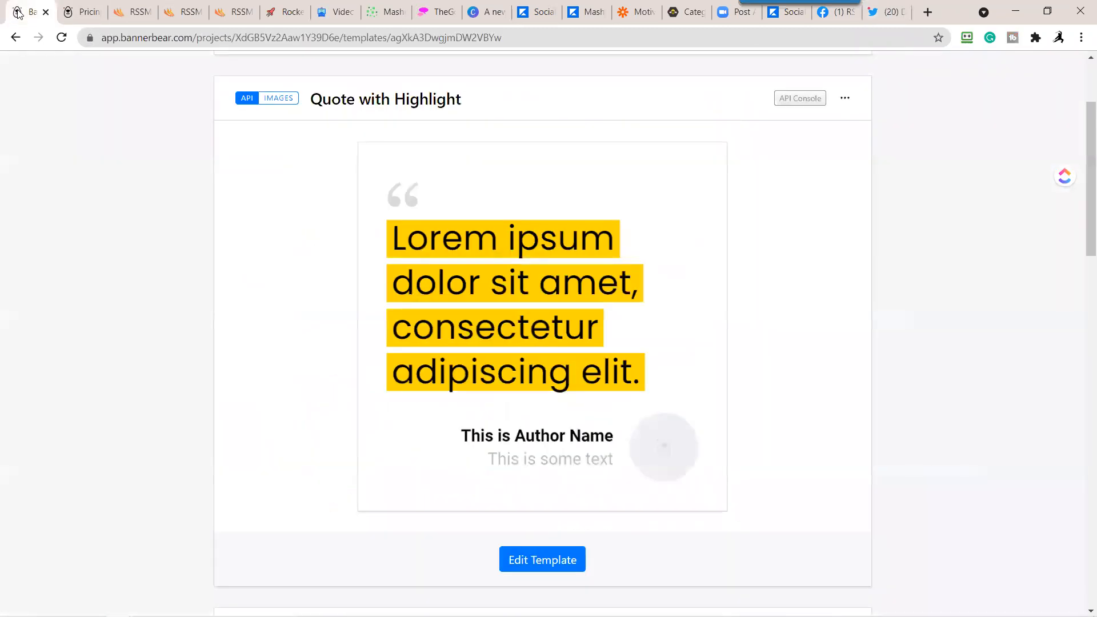
pyautogui.click(77, 13)
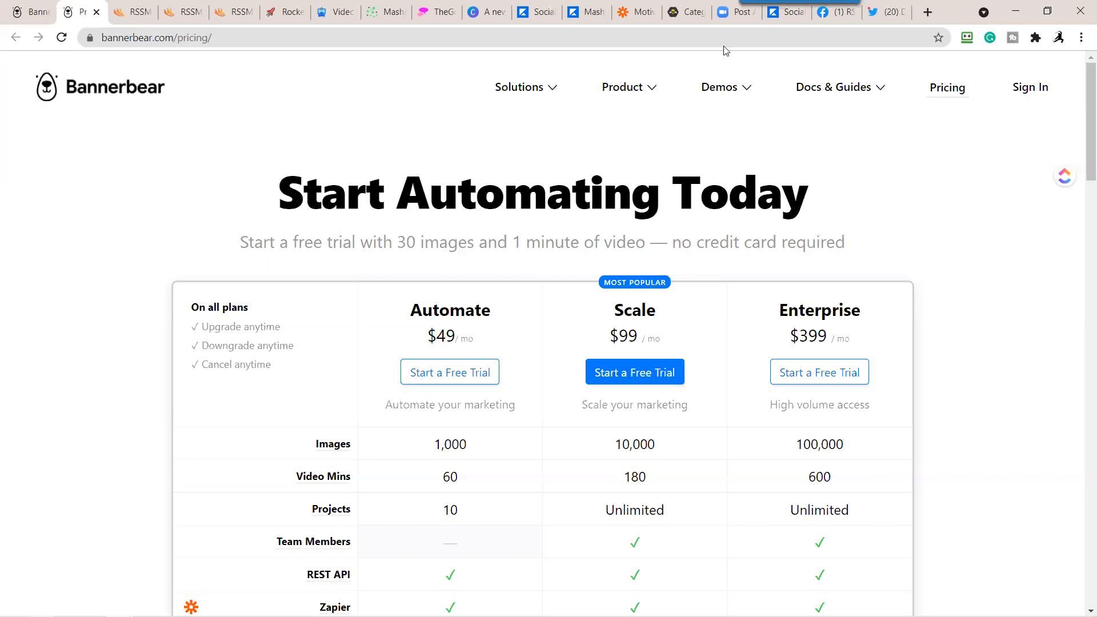
pyautogui.moveTo(707, 95)
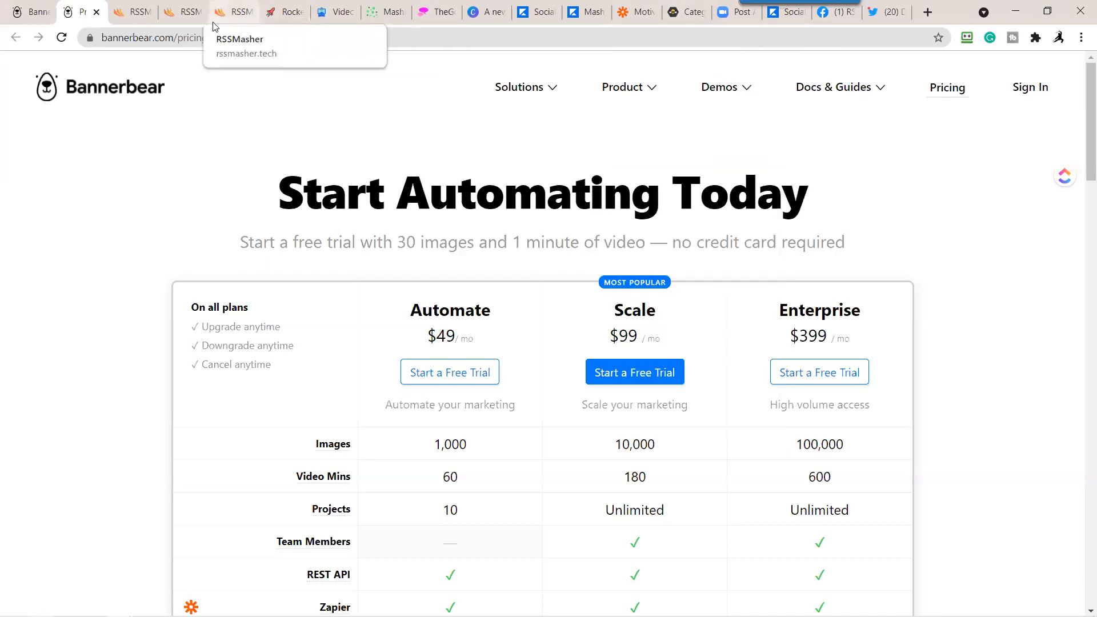
# Step: Switch to Zapier and examine the Motivational Quotes zap's steps from the Catch Hook trigger to the SocialBee post action
pyautogui.click(132, 16)
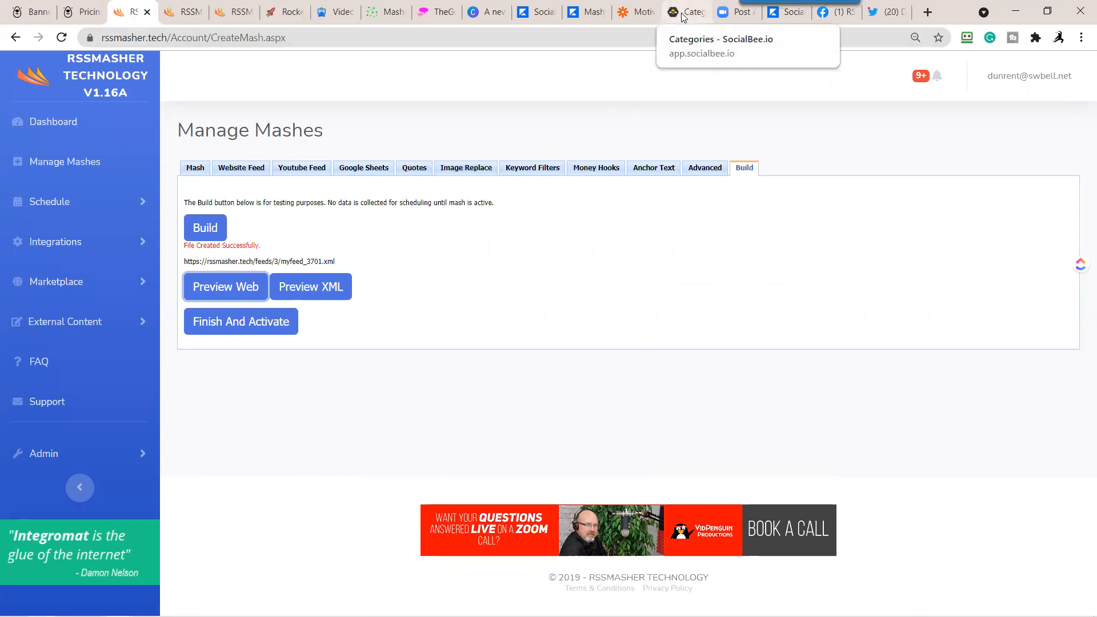
pyautogui.click(645, 14)
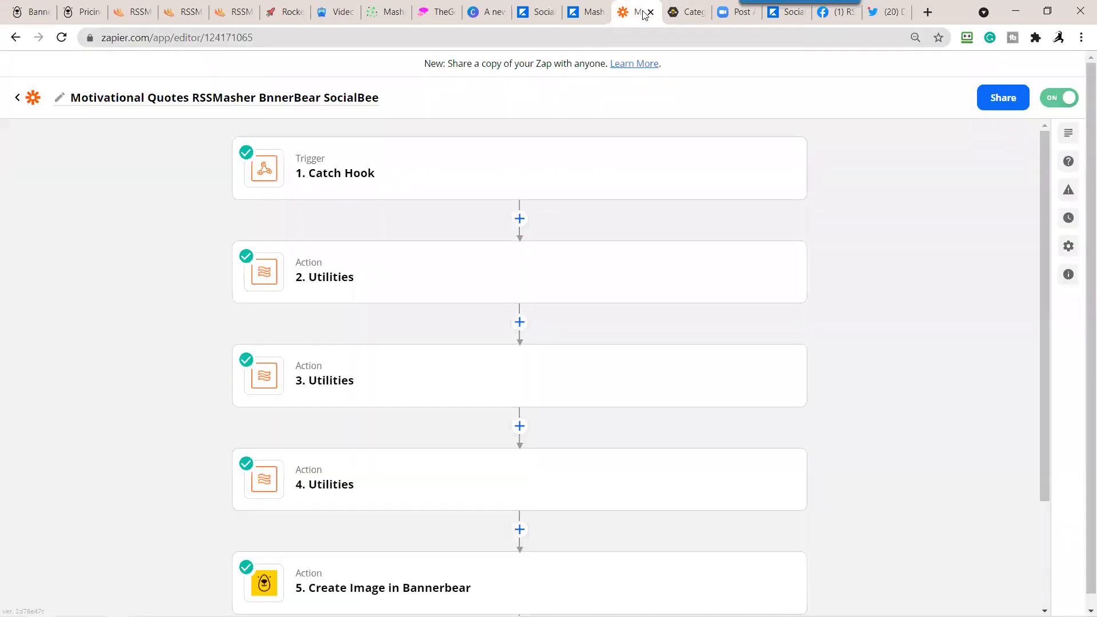
pyautogui.scroll(-3, 680, 260)
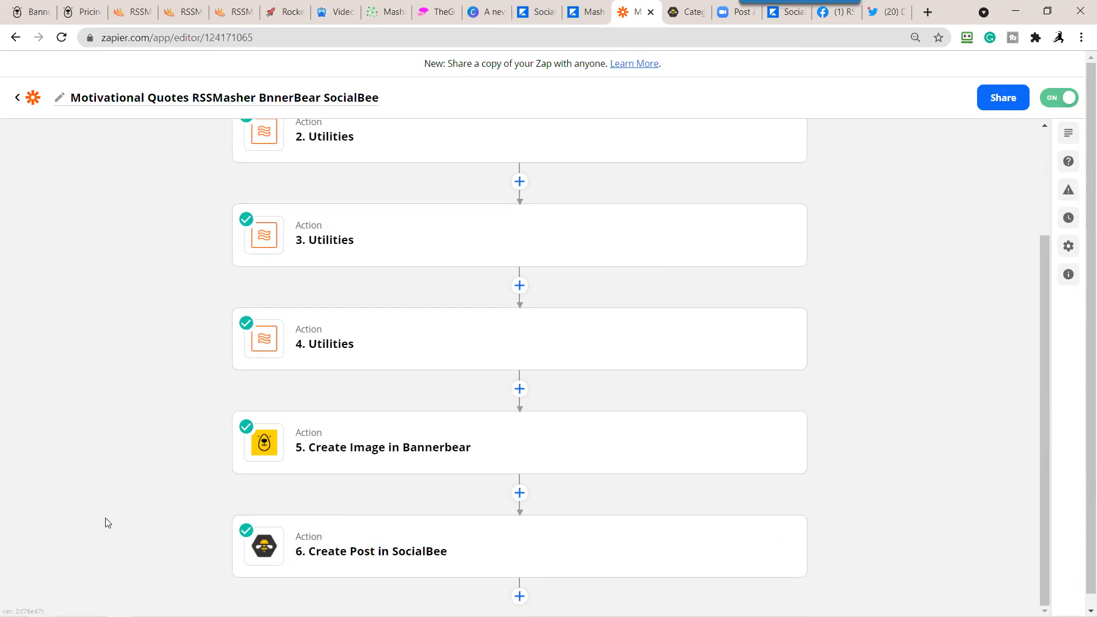
pyautogui.moveTo(441, 421)
pyautogui.moveTo(423, 473)
pyautogui.scroll(3, 417, 312)
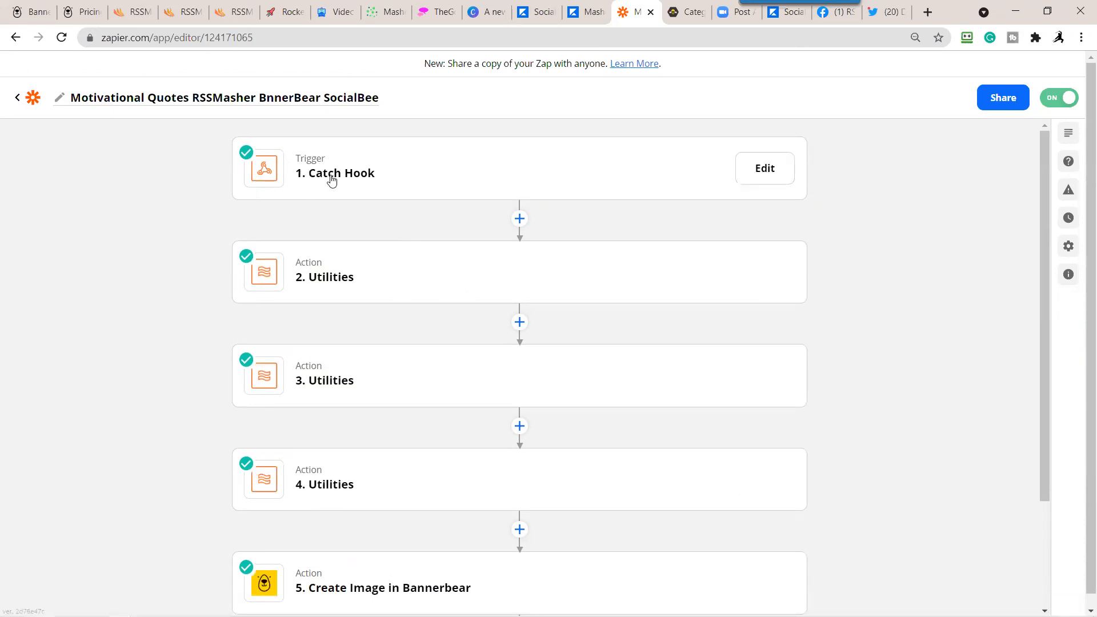
pyautogui.scroll(-3, 415, 241)
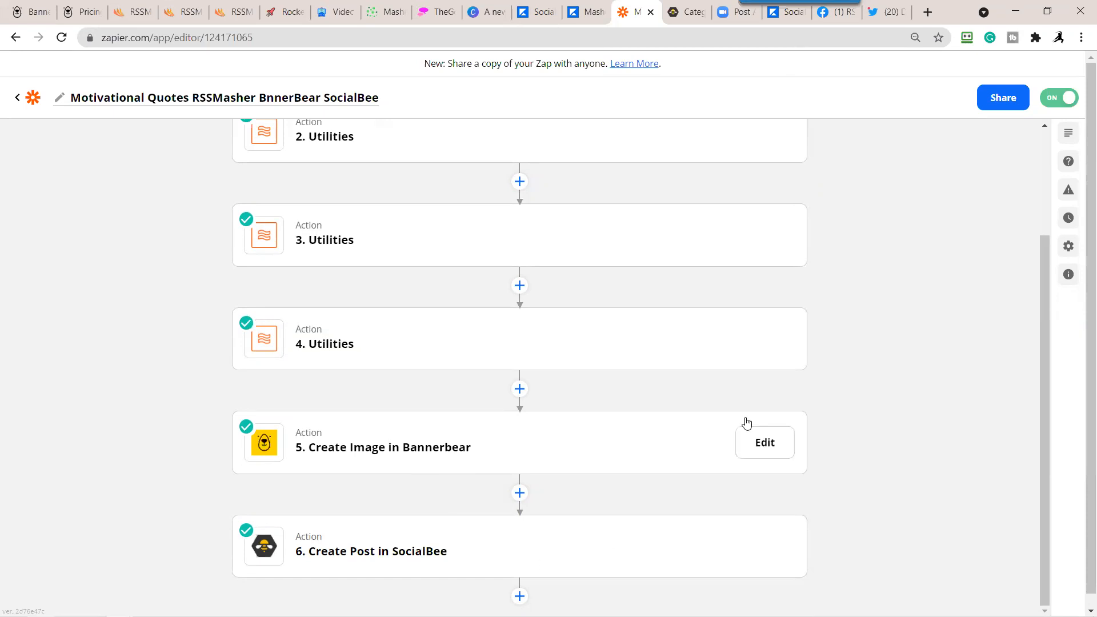
pyautogui.scroll(3, 809, 445)
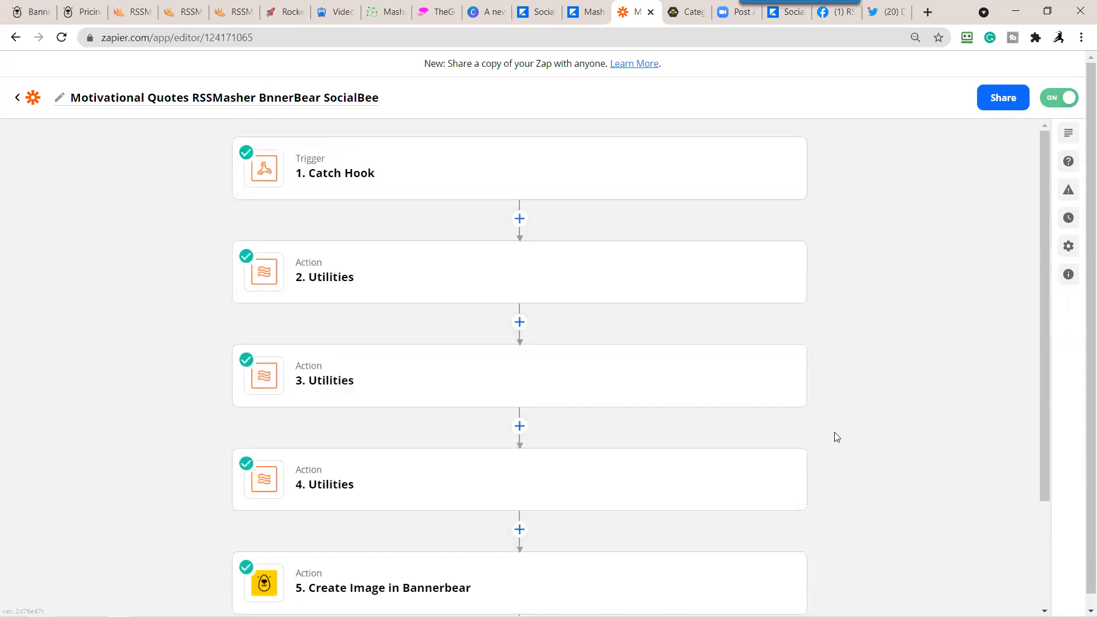